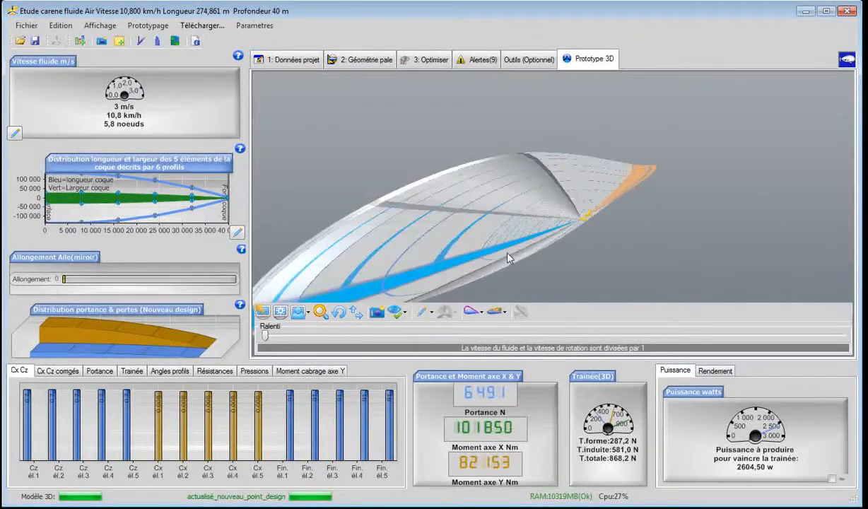
- Rotate the 3D hull prototype to examine its shape from the side, underneath and end-on
{"action": "left_click", "coordinate": [339, 313]}
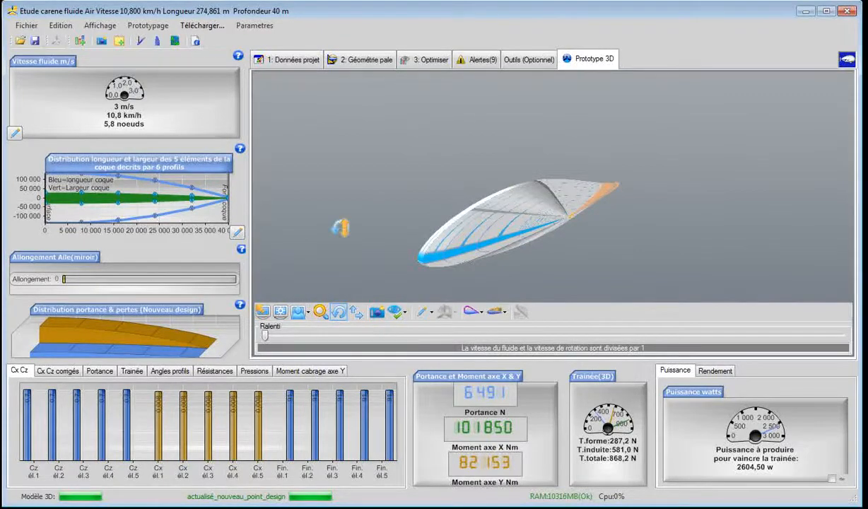
{"action": "left_click_drag", "start_coordinate": [341, 227], "coordinate": [365, 227]}
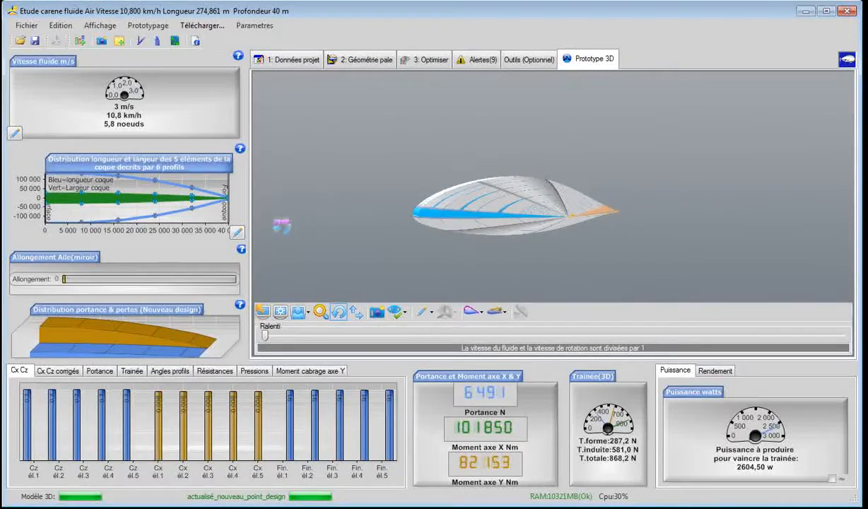
{"action": "left_click_drag", "start_coordinate": [275, 226], "coordinate": [634, 297]}
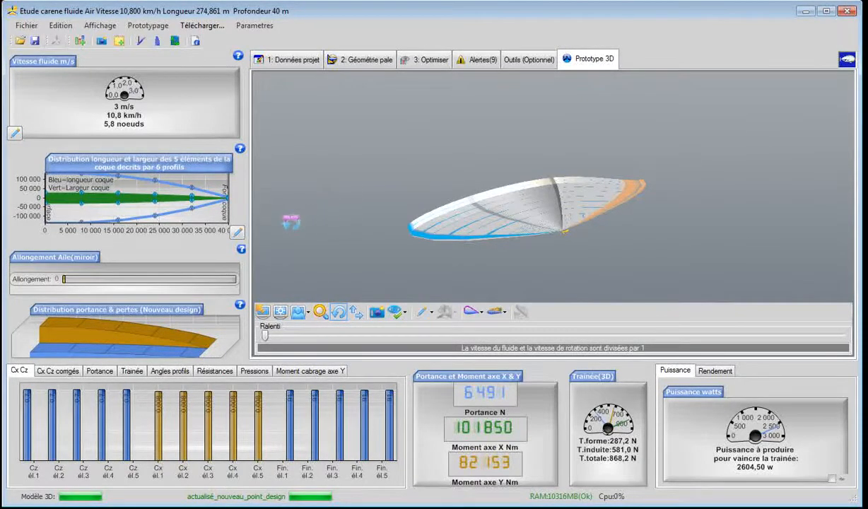
{"action": "left_click_drag", "start_coordinate": [282, 211], "coordinate": [453, 222]}
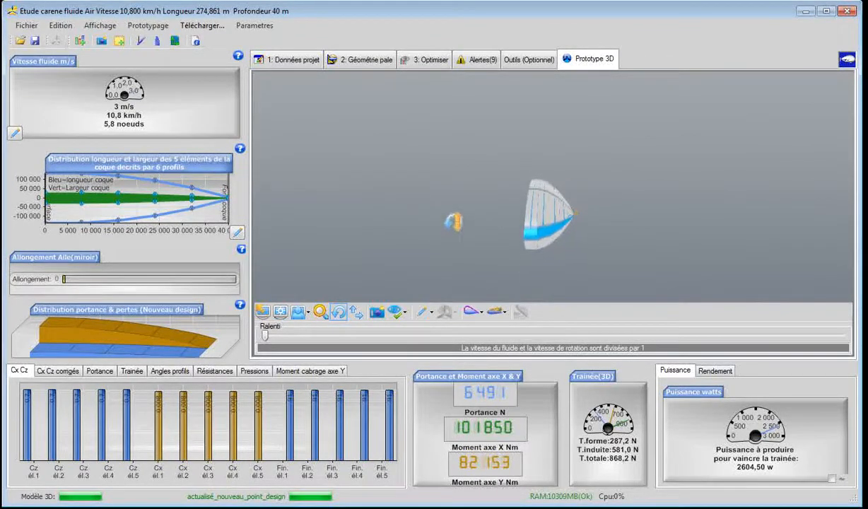
{"action": "left_click_drag", "start_coordinate": [287, 221], "coordinate": [292, 222]}
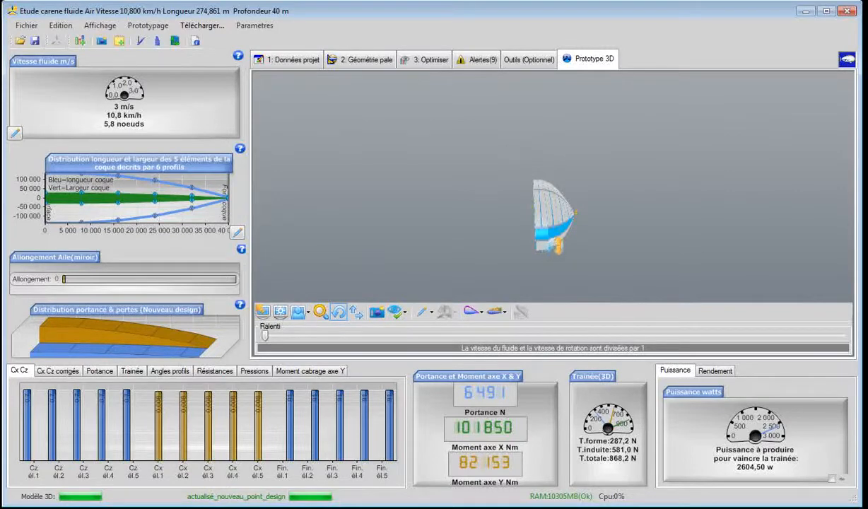
- Display the base and end profiles of hull elements 1, 5 and 4, finishing on element 1
{"action": "left_click", "coordinate": [550, 245]}
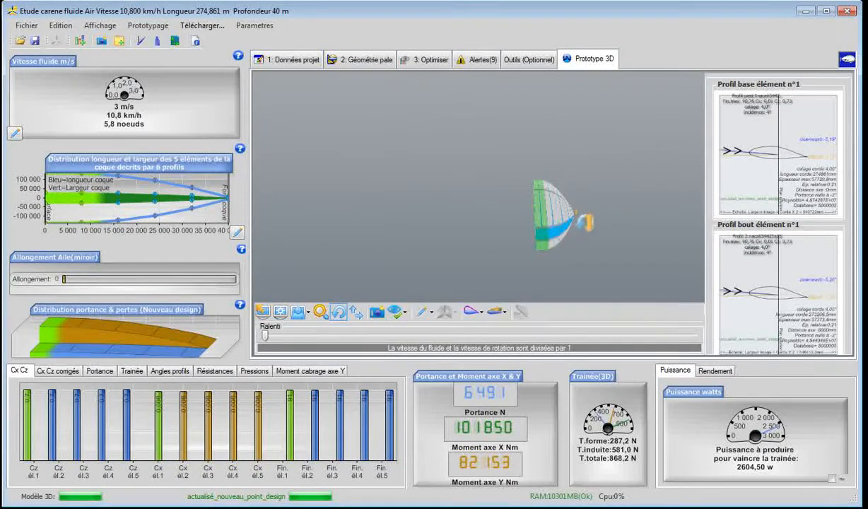
{"action": "left_click", "coordinate": [579, 216]}
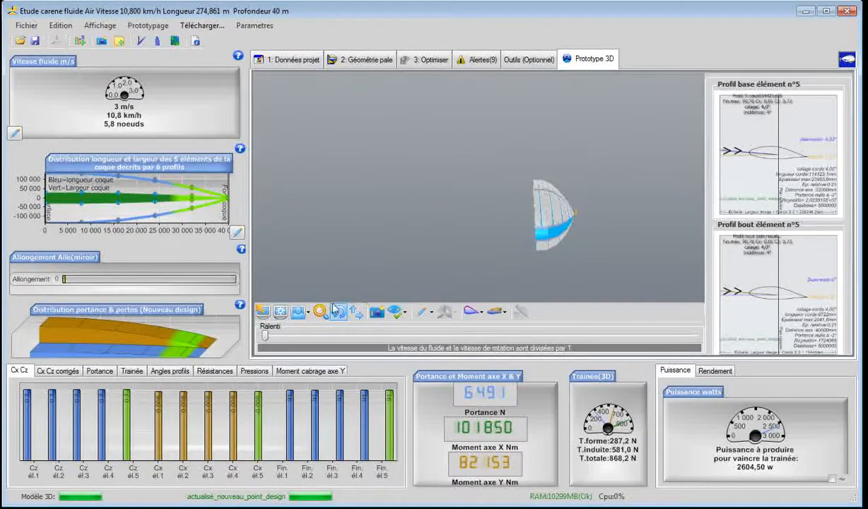
{"action": "left_click", "coordinate": [574, 220]}
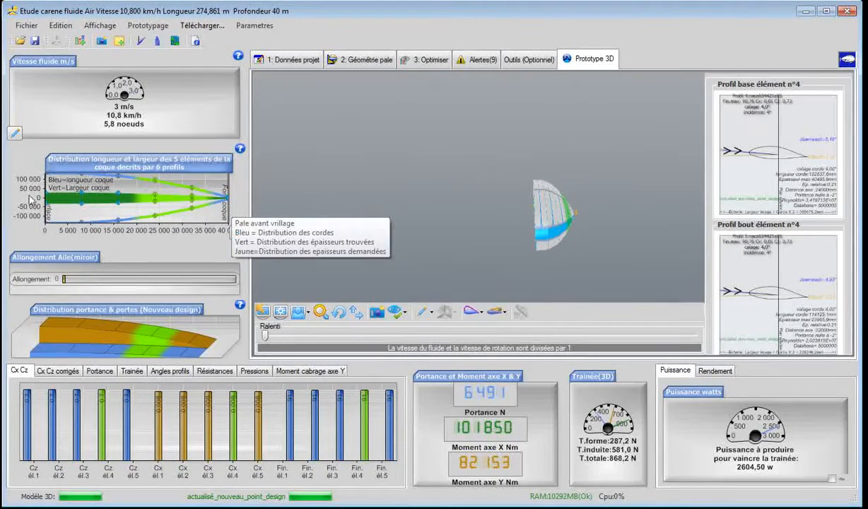
{"action": "left_click", "coordinate": [539, 224]}
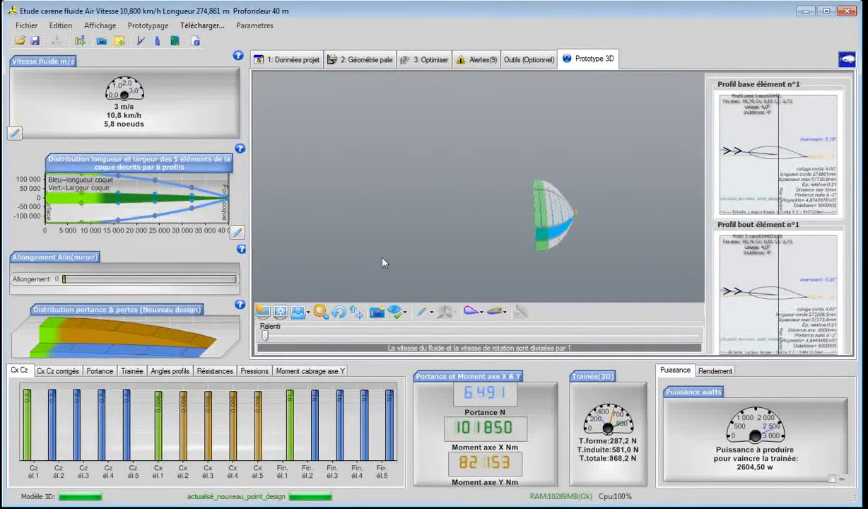
- Turn the hull to a narrow upright view and inspect the profiles of elements 1 and 3
{"action": "left_click", "coordinate": [338, 311]}
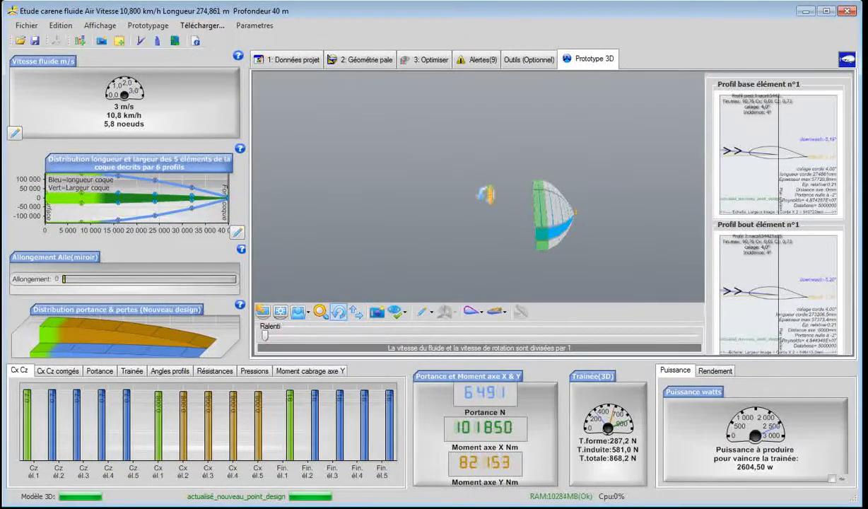
{"action": "left_click_drag", "start_coordinate": [487, 195], "coordinate": [486, 262]}
{"action": "scroll", "coordinate": [486, 261], "scroll_direction": "down", "scroll_amount": 4}
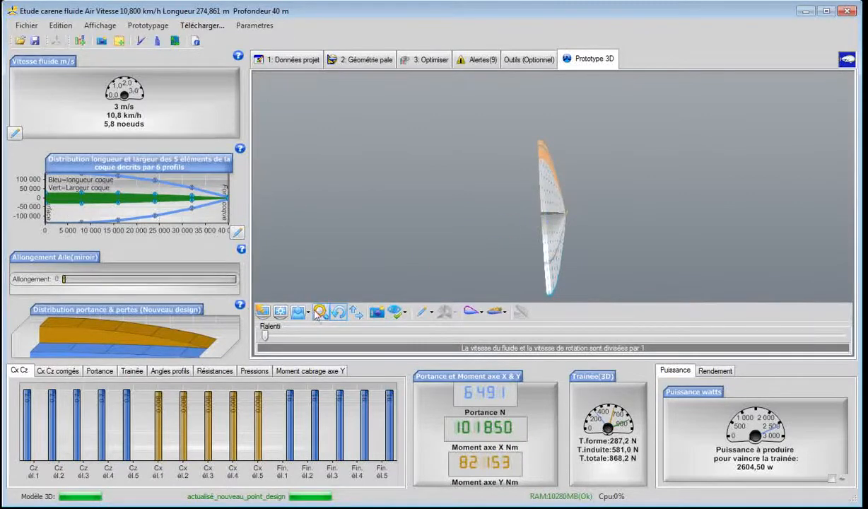
{"action": "left_click", "coordinate": [545, 223]}
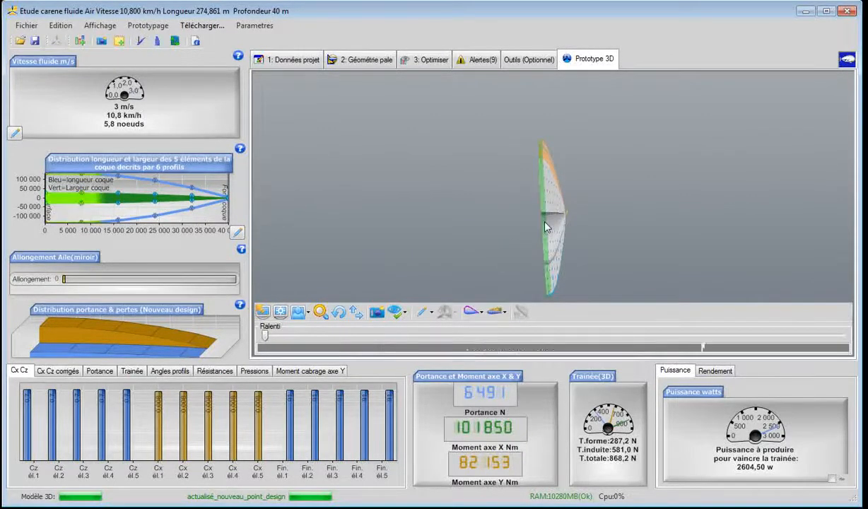
{"action": "left_click", "coordinate": [554, 221]}
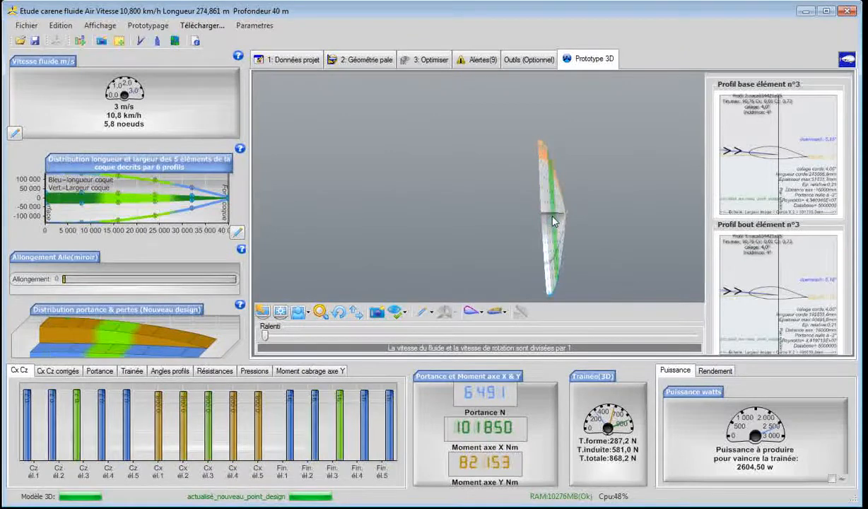
{"action": "left_click", "coordinate": [557, 221]}
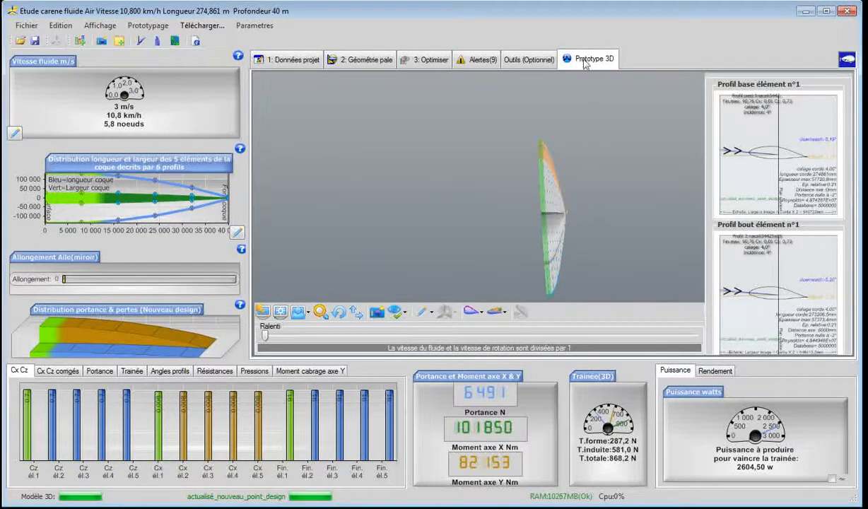
- Review the hull depth, base length and bottom length among the hull dimensions in the blade geometry settings
{"action": "left_click", "coordinate": [375, 62]}
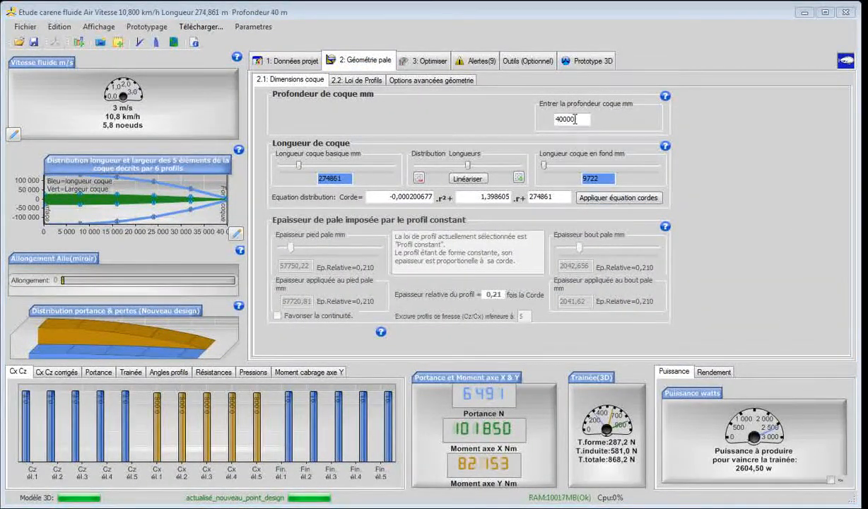
{"action": "left_click_drag", "start_coordinate": [573, 119], "coordinate": [522, 122]}
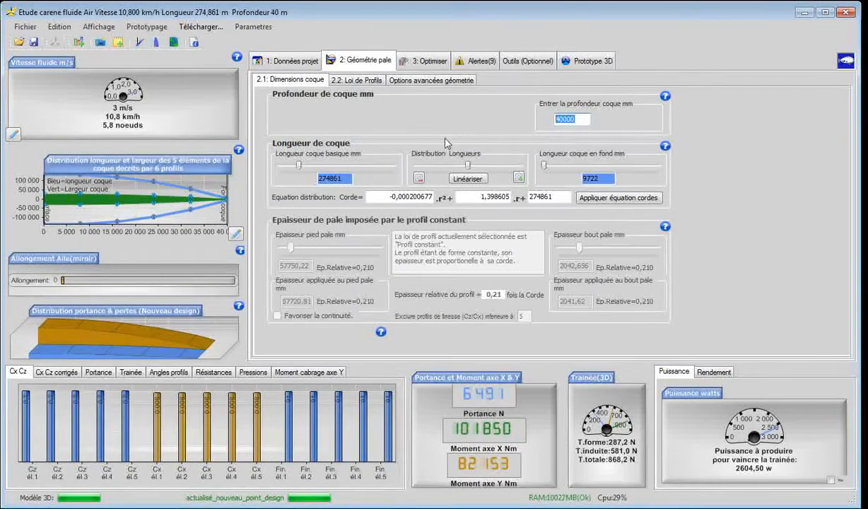
{"action": "left_click", "coordinate": [571, 119]}
{"action": "left_click_drag", "start_coordinate": [572, 119], "coordinate": [548, 120]}
{"action": "double_click", "coordinate": [332, 178]}
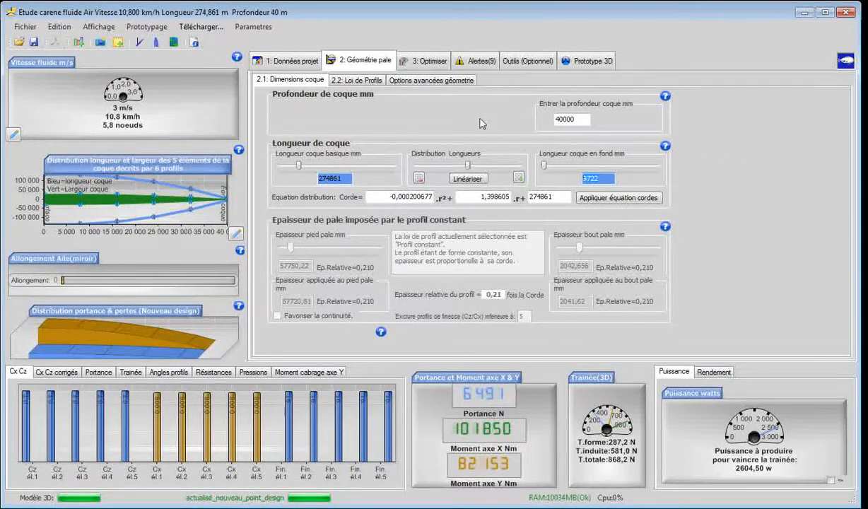
{"action": "double_click", "coordinate": [557, 119]}
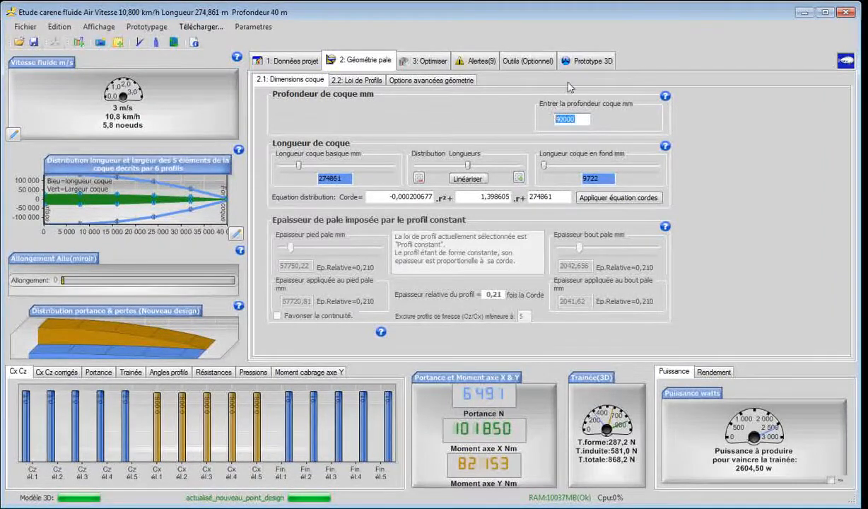
- Return to the 3D prototype and examine the hull's depth and curvature close up from several angles
{"action": "left_click", "coordinate": [565, 61]}
{"action": "left_click_drag", "start_coordinate": [467, 229], "coordinate": [531, 205]}
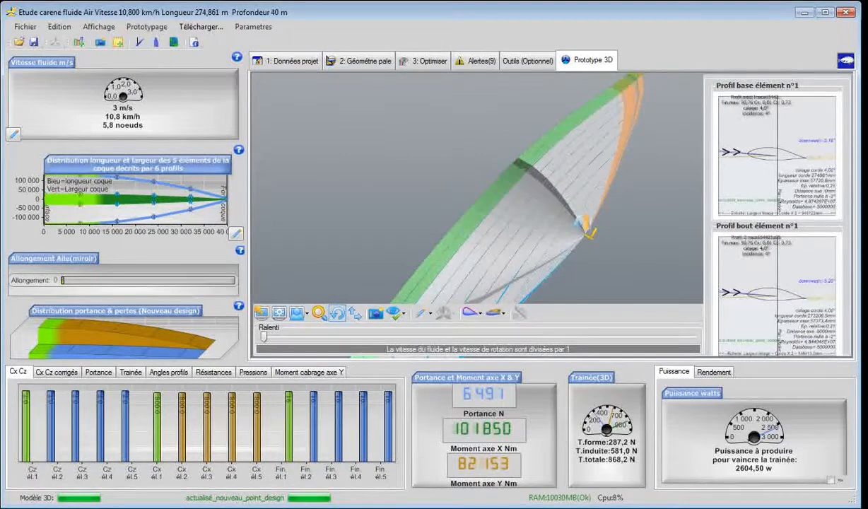
{"action": "left_click_drag", "start_coordinate": [596, 246], "coordinate": [586, 201]}
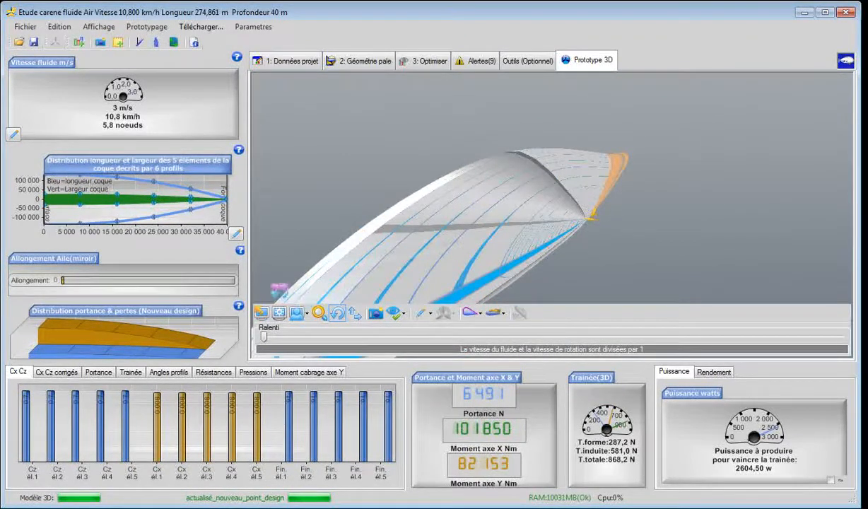
{"action": "left_click_drag", "start_coordinate": [279, 282], "coordinate": [617, 300]}
{"action": "left_click_drag", "start_coordinate": [333, 246], "coordinate": [293, 229]}
{"action": "left_click_drag", "start_coordinate": [581, 246], "coordinate": [656, 272]}
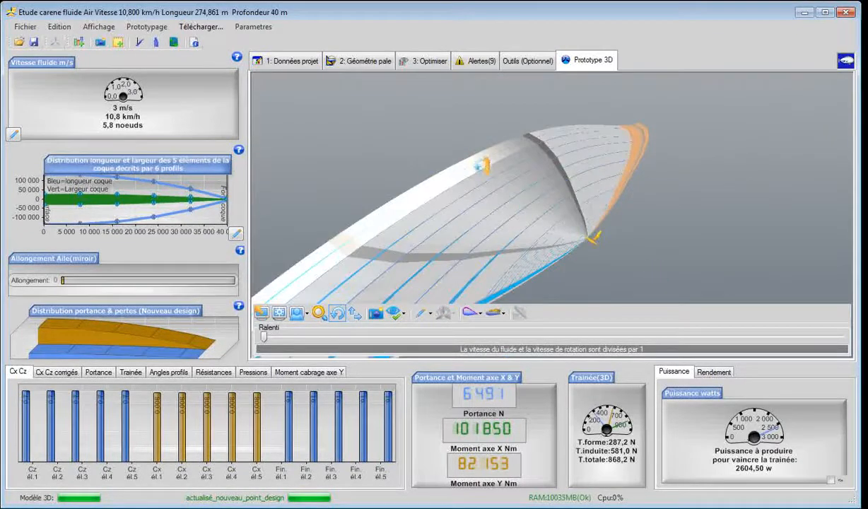
- Set the hull depth to 400000 mm in the hull dimensions and rebuild the 3D prototype
{"action": "left_click", "coordinate": [357, 62]}
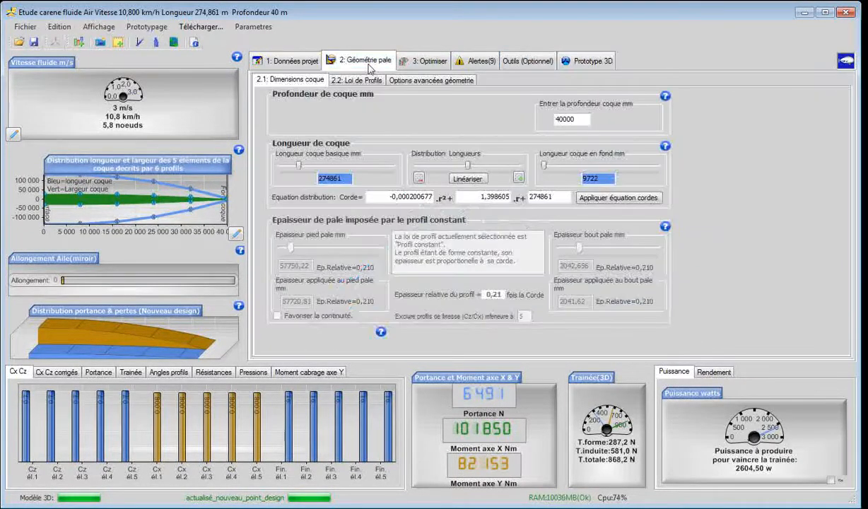
{"action": "double_click", "coordinate": [563, 119]}
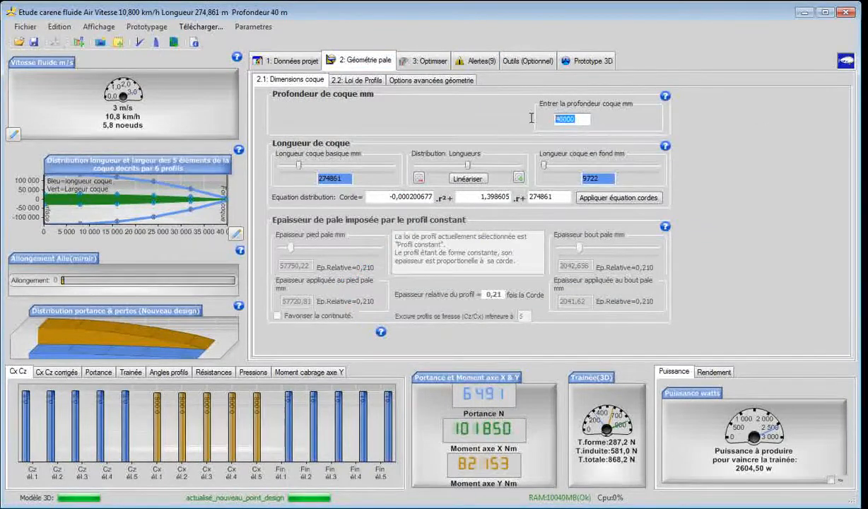
{"action": "left_click", "coordinate": [564, 61]}
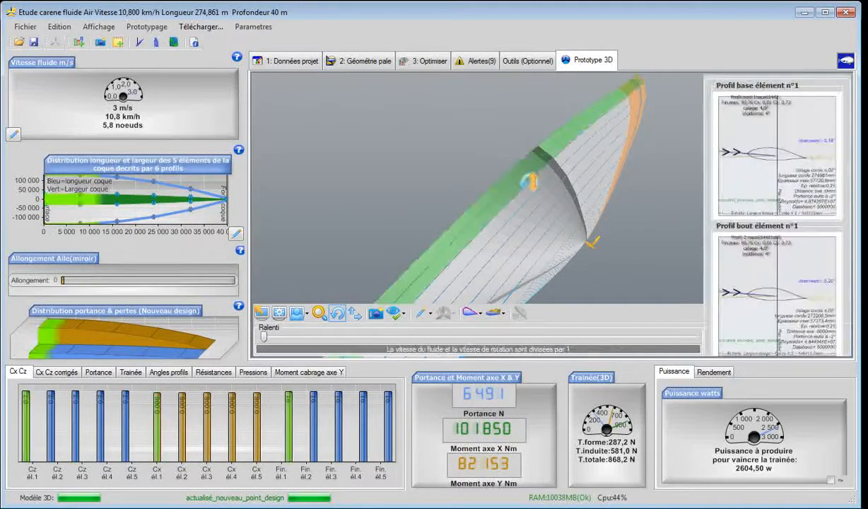
{"action": "left_click", "coordinate": [360, 62]}
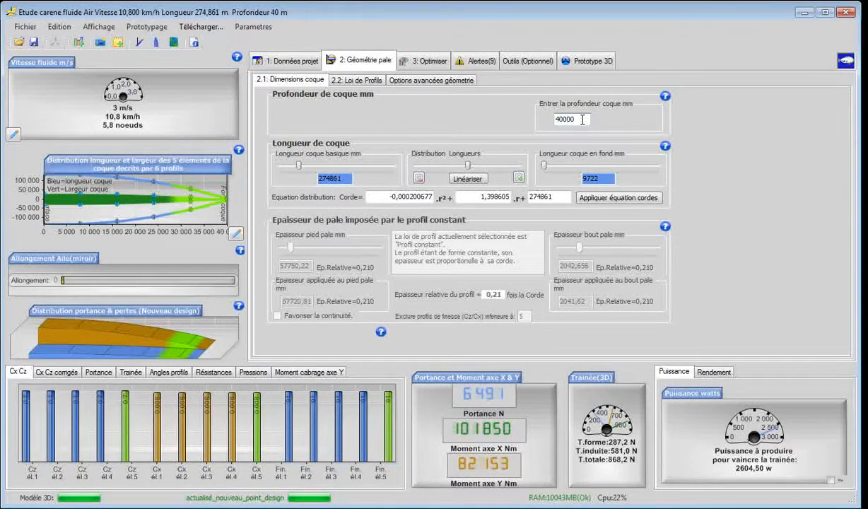
{"action": "key", "text": "Return"}
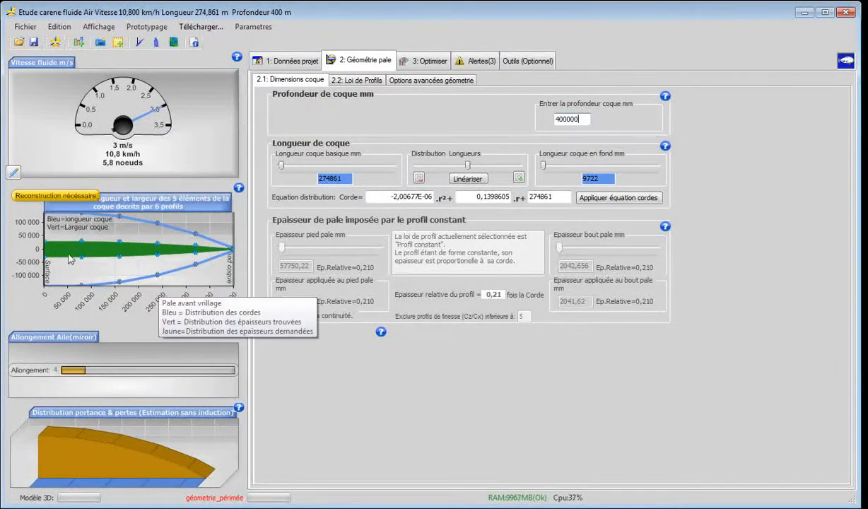
{"action": "left_click", "coordinate": [56, 43]}
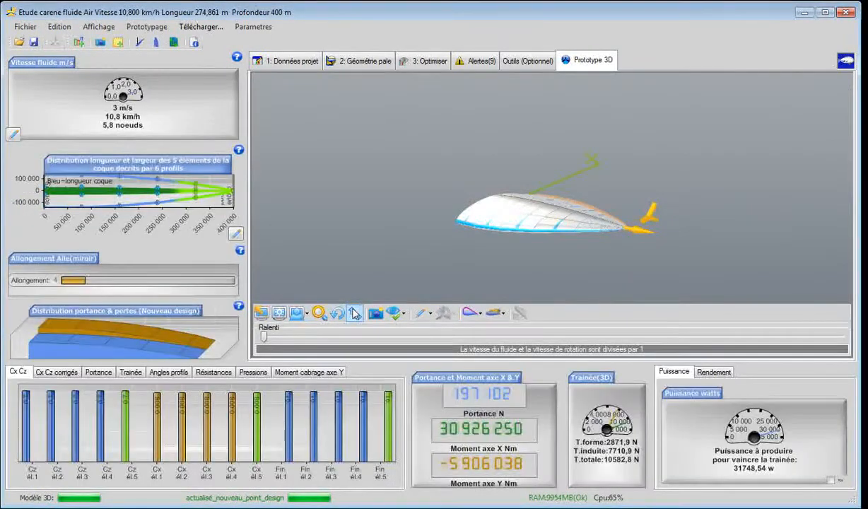
- Rotate the rebuilt hull to examine its deeper shape and its tip at element 5
{"action": "left_click", "coordinate": [337, 312]}
{"action": "left_click_drag", "start_coordinate": [407, 175], "coordinate": [407, 217]}
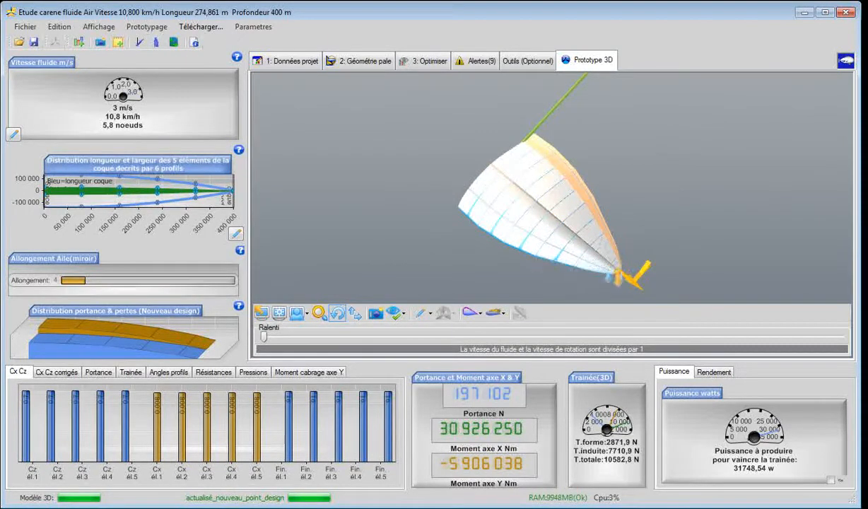
{"action": "mouse_move", "coordinate": [555, 143]}
{"action": "left_mouse_down"}
{"action": "mouse_move", "coordinate": [586, 137]}
{"action": "mouse_move", "coordinate": [565, 129]}
{"action": "left_mouse_up"}
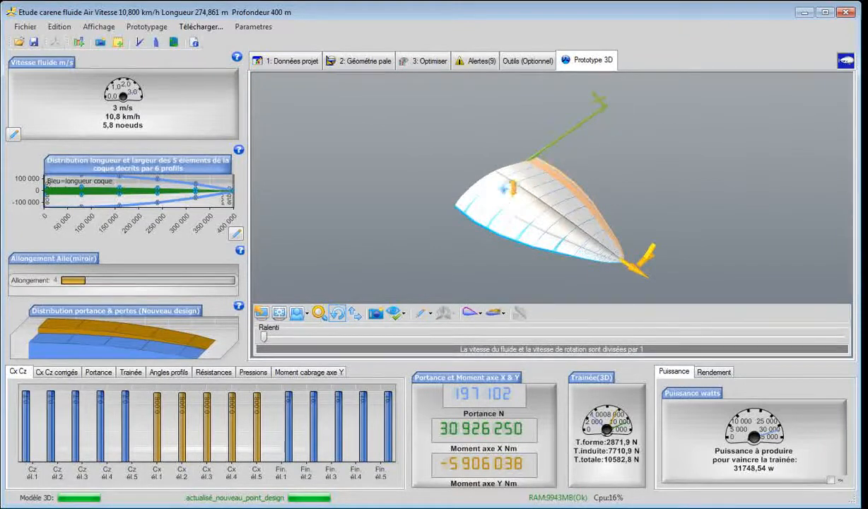
{"action": "left_click_drag", "start_coordinate": [524, 149], "coordinate": [614, 136]}
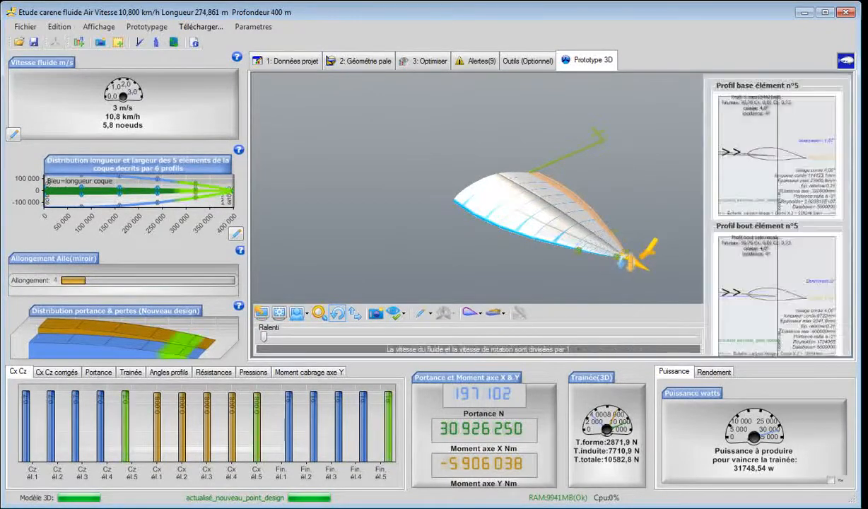
{"action": "left_click_drag", "start_coordinate": [639, 255], "coordinate": [636, 271]}
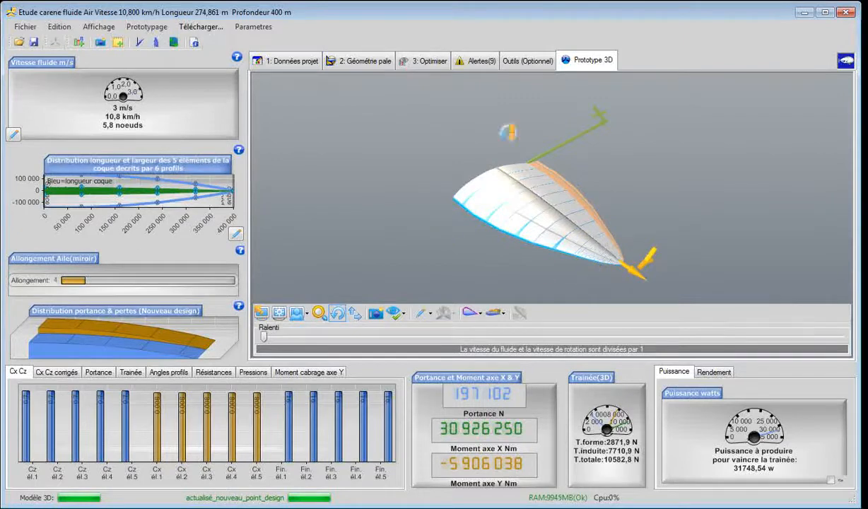
- Check the hull depth entry against the 3D prototype, ending back on the hull dimensions
{"action": "left_click", "coordinate": [365, 62]}
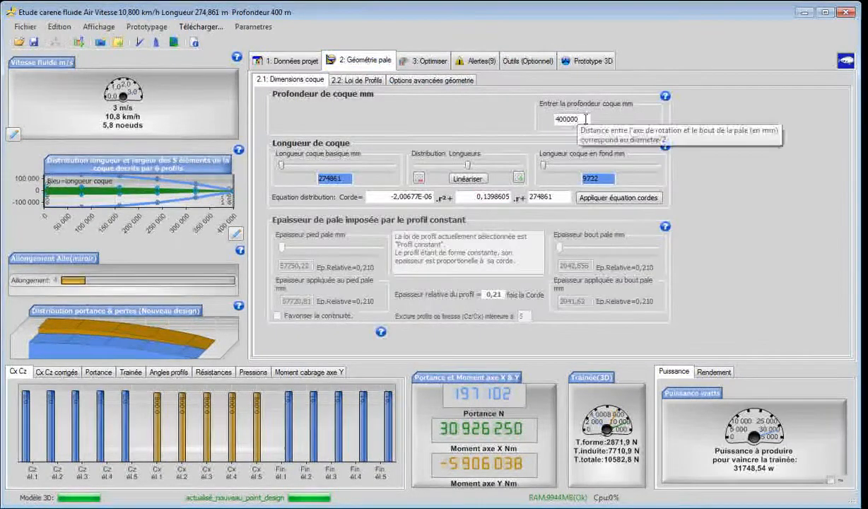
{"action": "left_click_drag", "start_coordinate": [584, 118], "coordinate": [542, 118]}
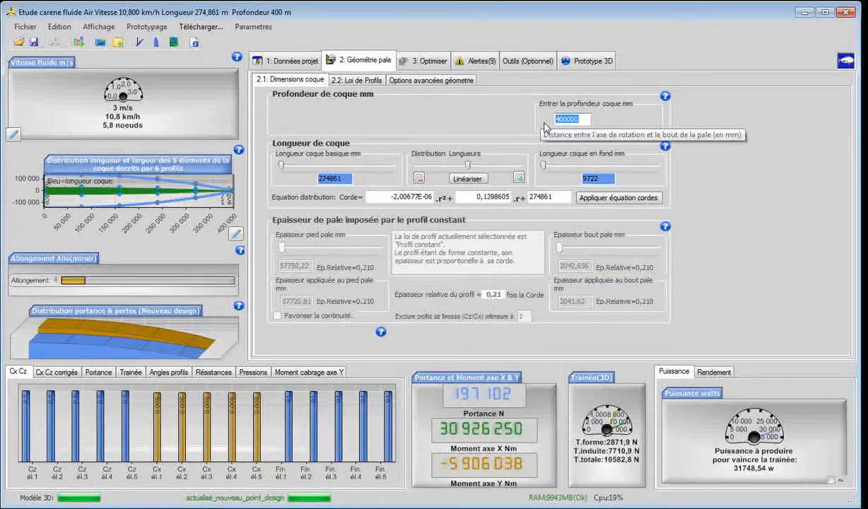
{"action": "key", "text": "Return"}
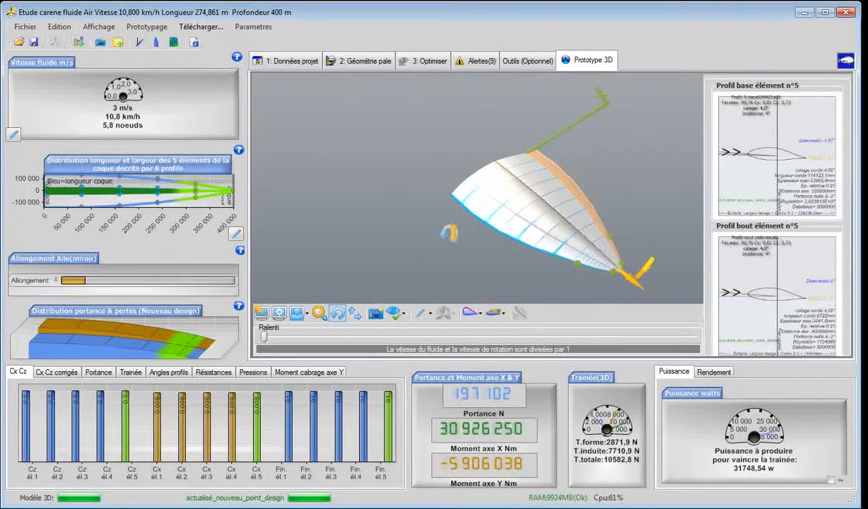
{"action": "left_click", "coordinate": [357, 62]}
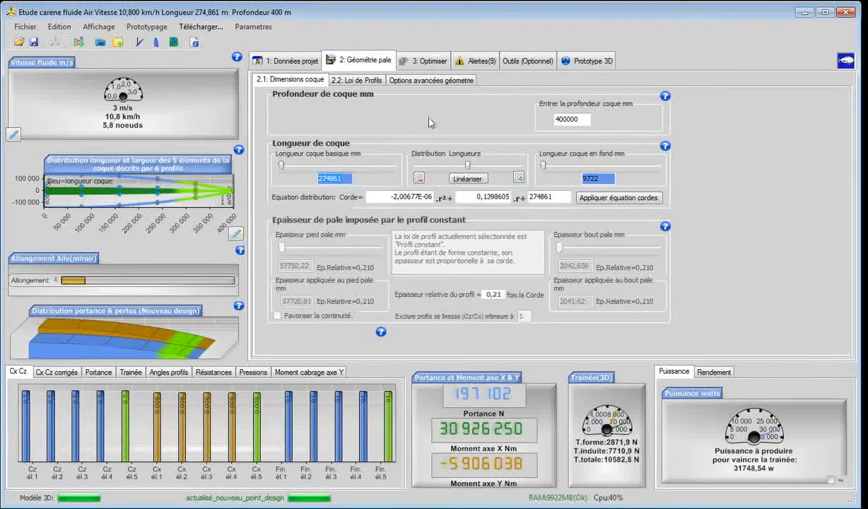
- Compare the base length, bottom length and length distribution settings with the 3D prototype, ending on the hull dimensions
{"action": "left_click", "coordinate": [587, 62]}
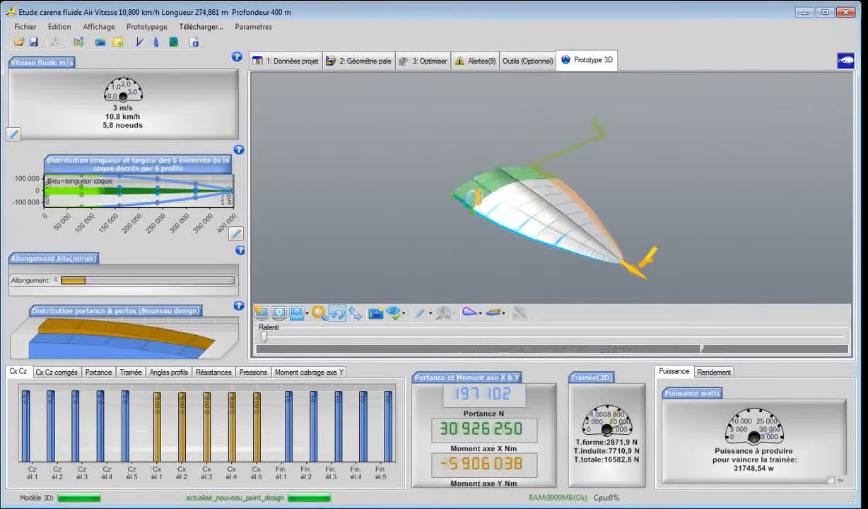
{"action": "left_click", "coordinate": [373, 69]}
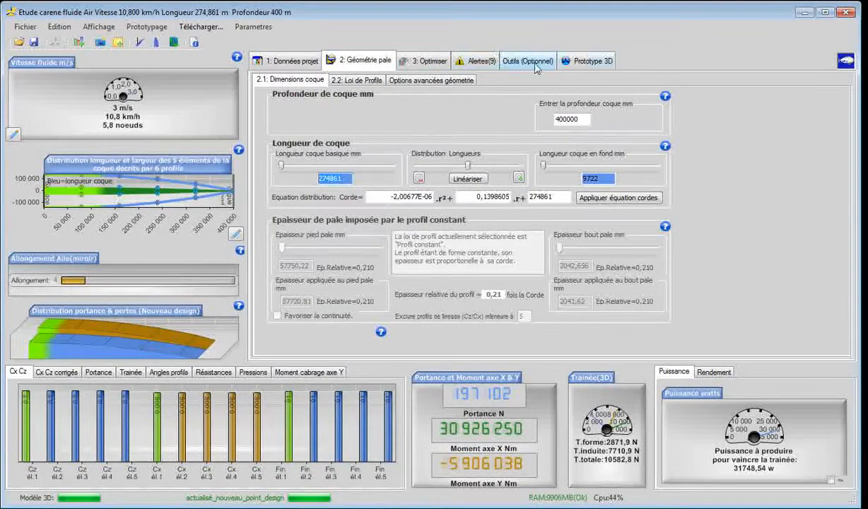
{"action": "left_click", "coordinate": [584, 62]}
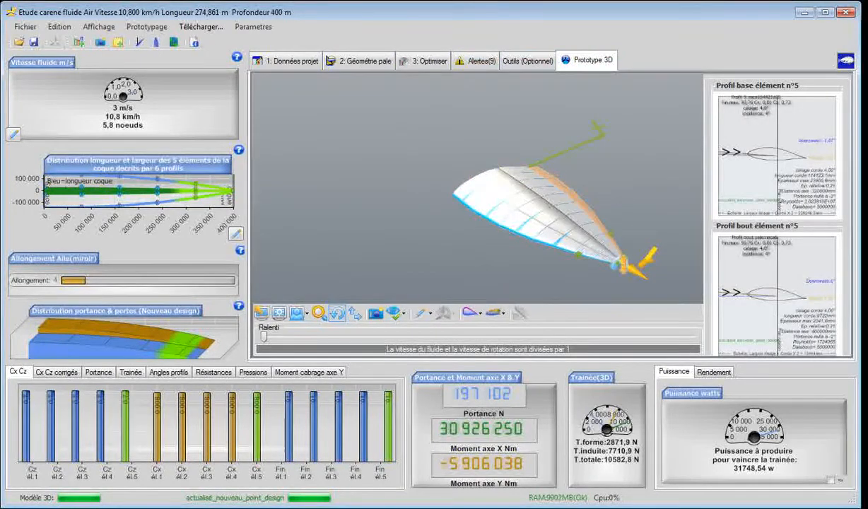
{"action": "left_click", "coordinate": [344, 64]}
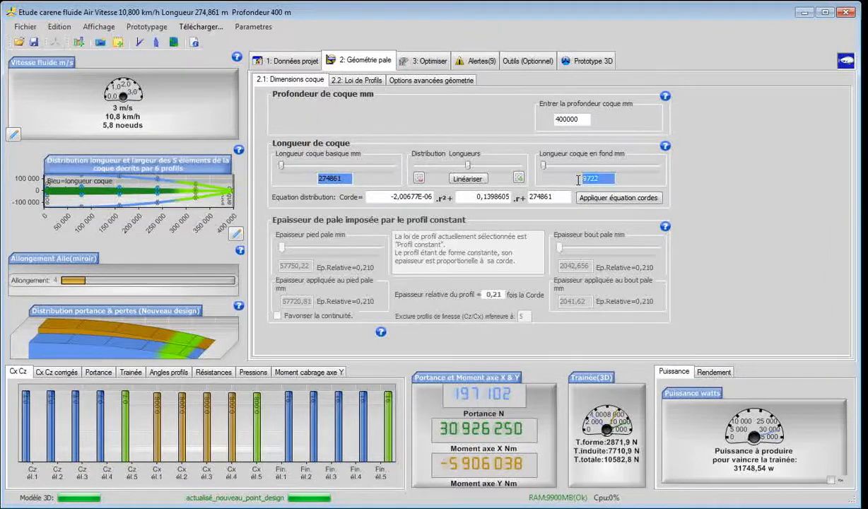
{"action": "left_click", "coordinate": [585, 60]}
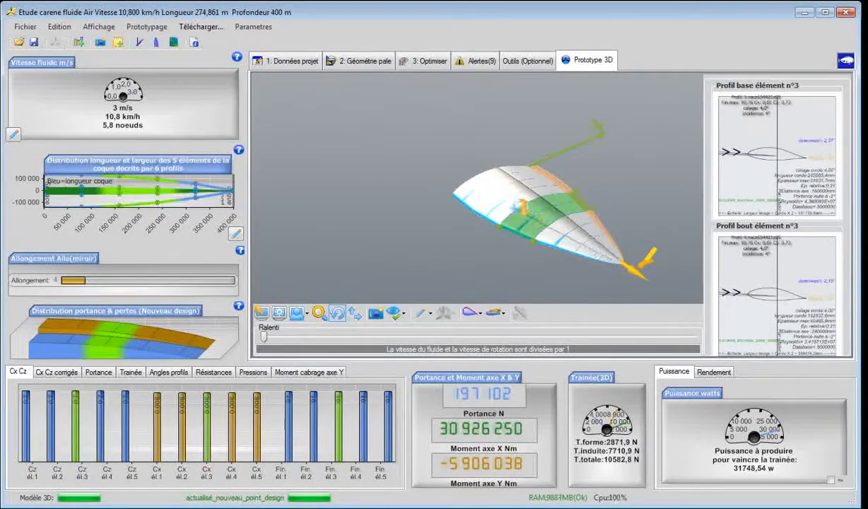
{"action": "left_click", "coordinate": [368, 62]}
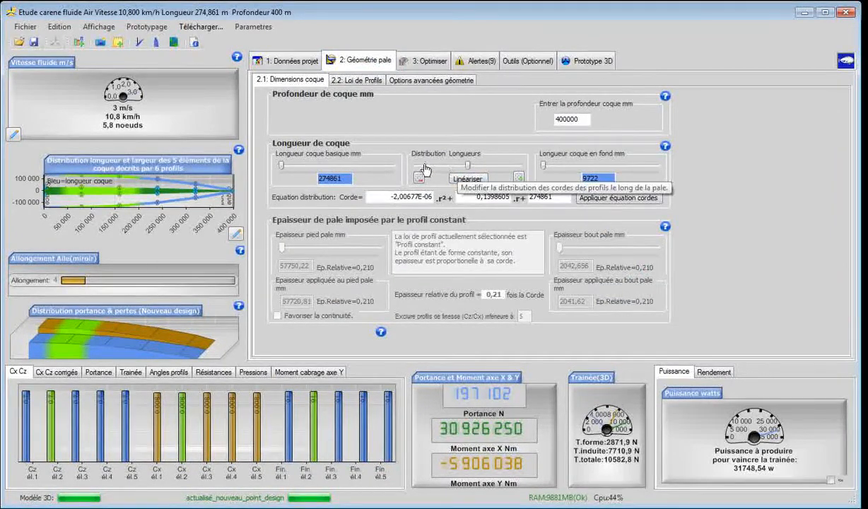
- Linearise the hull length distribution and rebuild the 3D prototype
{"action": "left_click", "coordinate": [467, 179]}
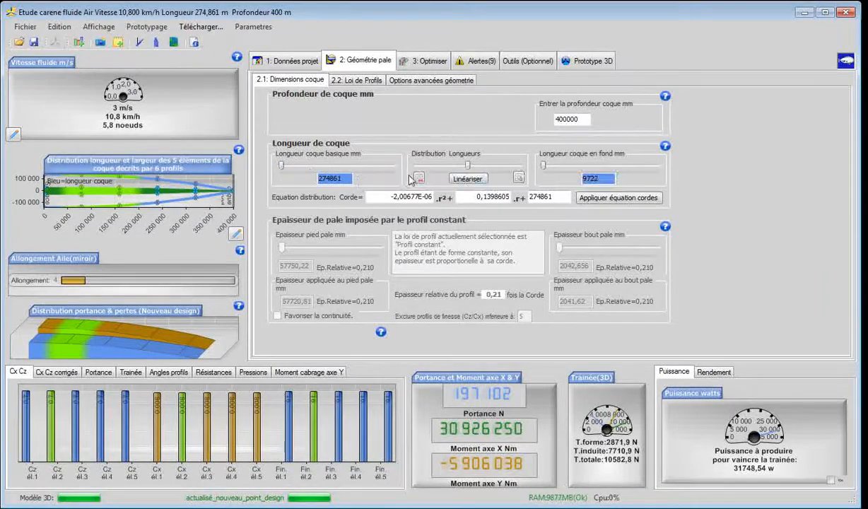
{"action": "left_click", "coordinate": [468, 179]}
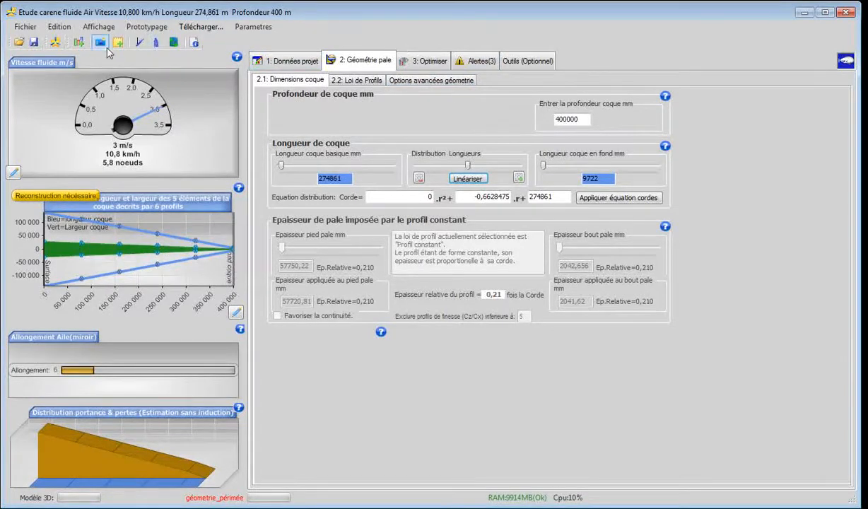
{"action": "left_click", "coordinate": [56, 43]}
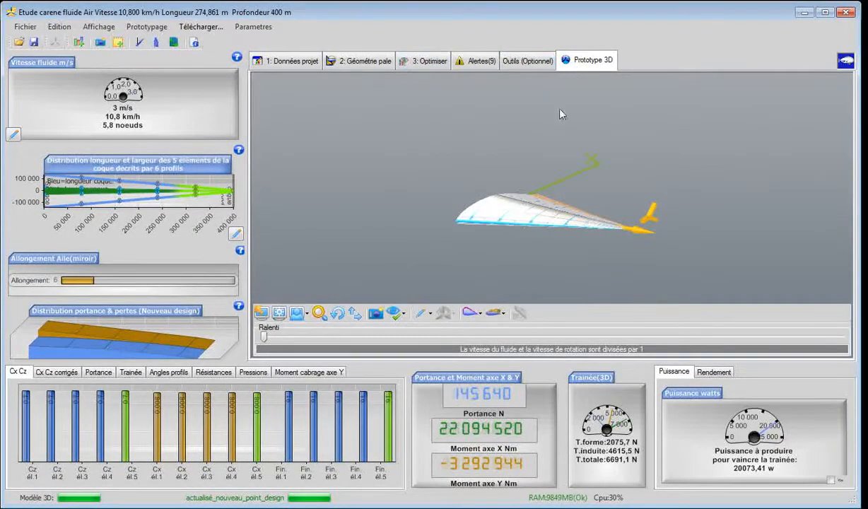
- Rotate the linearised hull and examine its elements from the base at element 1 to the tip at element 5
{"action": "left_click", "coordinate": [338, 313]}
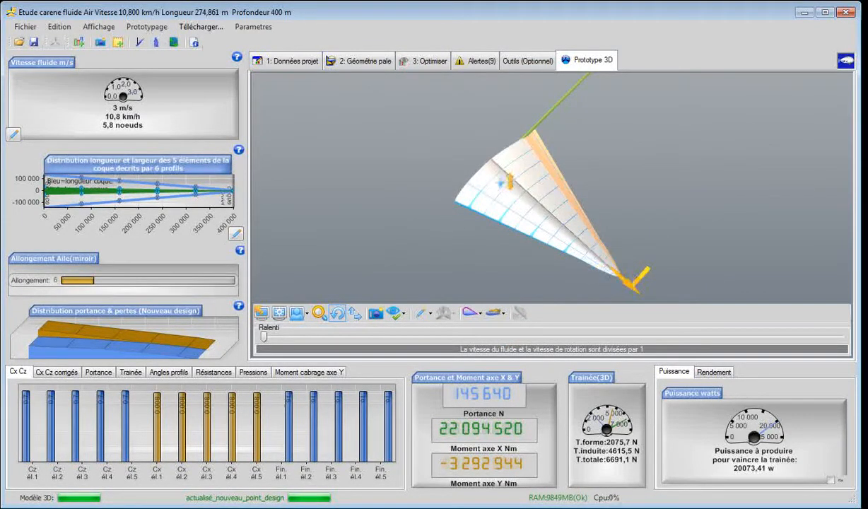
{"action": "left_click", "coordinate": [505, 182]}
{"action": "left_click", "coordinate": [531, 192]}
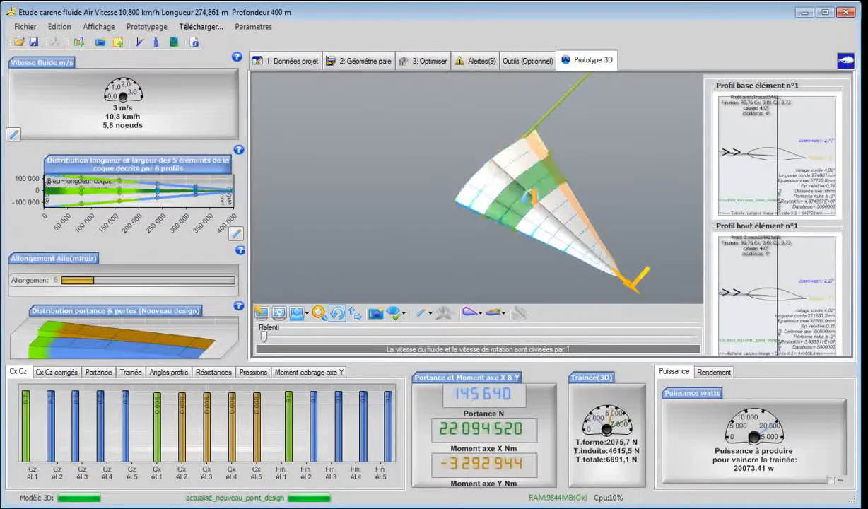
{"action": "left_click", "coordinate": [533, 221]}
{"action": "left_click", "coordinate": [503, 182]}
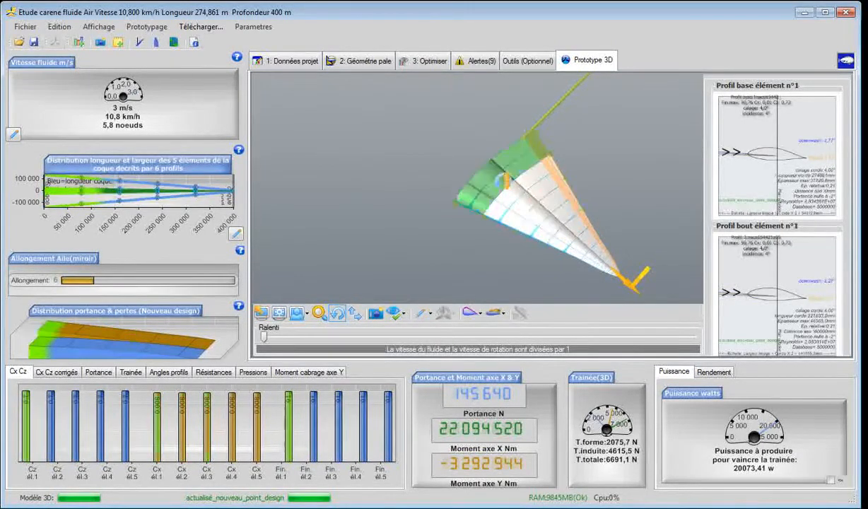
{"action": "left_click", "coordinate": [614, 277]}
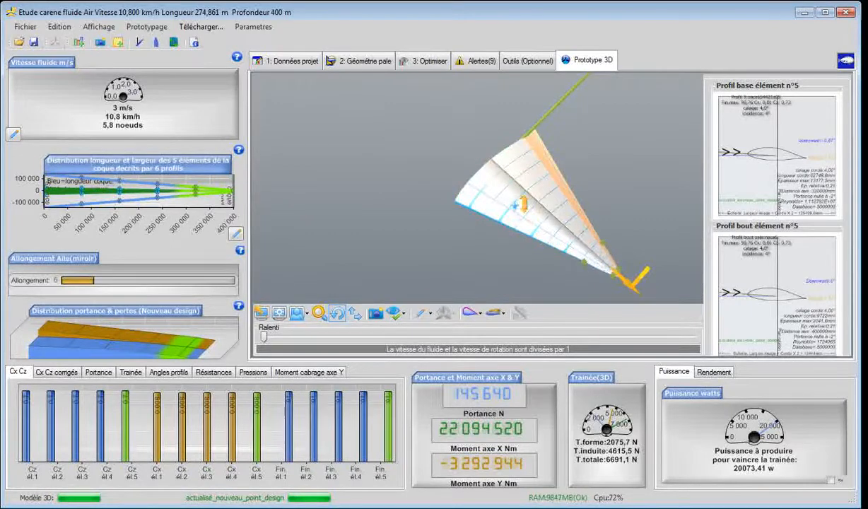
{"action": "left_click", "coordinate": [520, 203]}
{"action": "left_click", "coordinate": [539, 224]}
{"action": "left_click", "coordinate": [546, 230]}
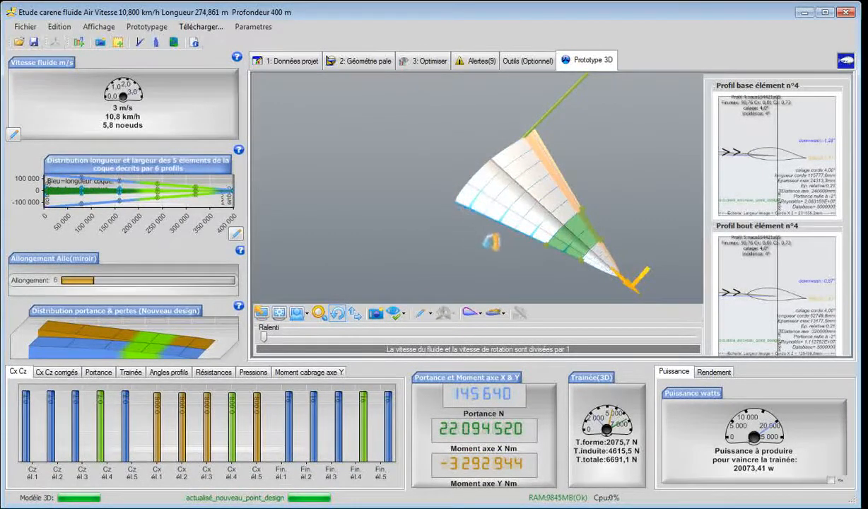
- Try a strongly bulged hull length distribution in the hull dimensions and return it to linear
{"action": "left_click", "coordinate": [371, 64]}
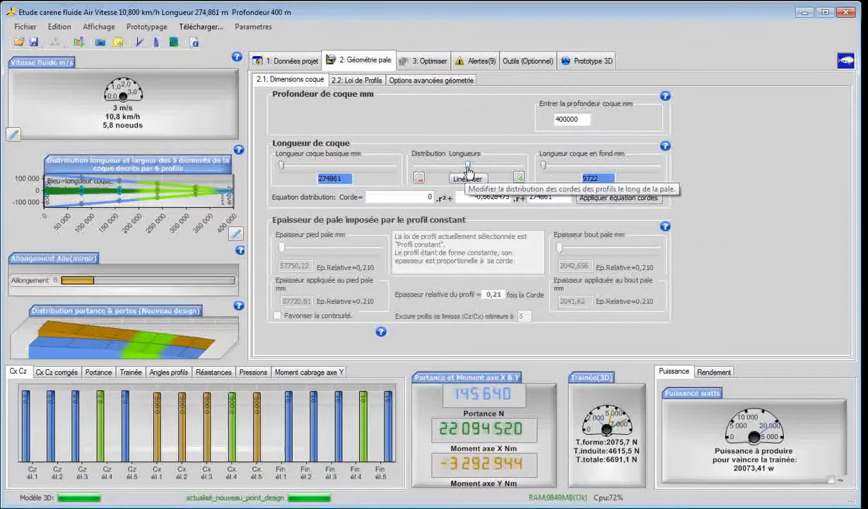
{"action": "left_click_drag", "start_coordinate": [467, 167], "coordinate": [479, 171]}
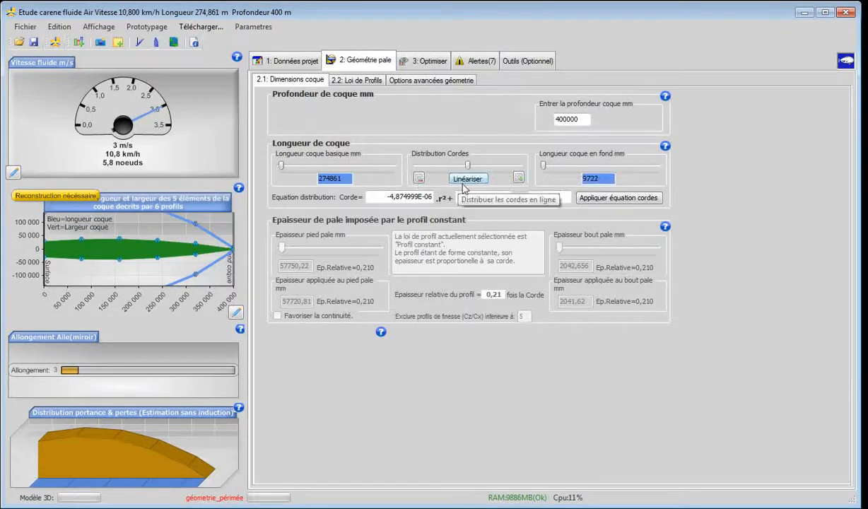
{"action": "left_click", "coordinate": [466, 179]}
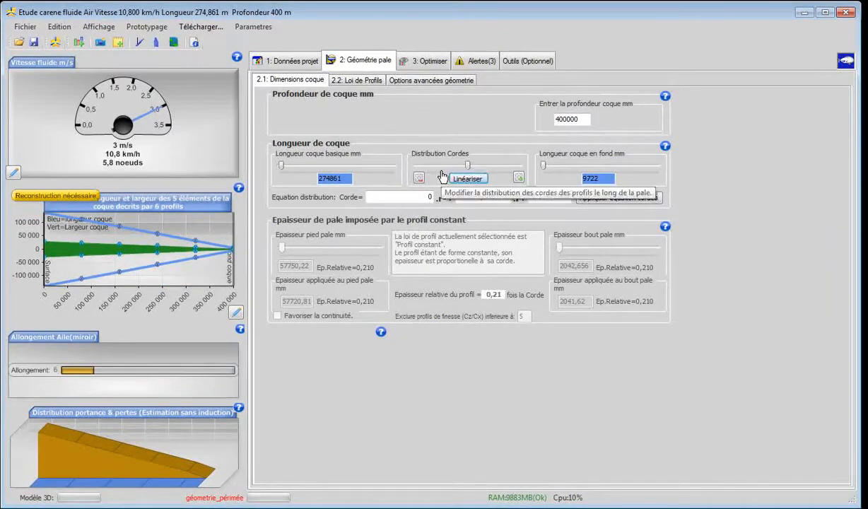
- Try raising and lowering the curvature of the length distribution in small increments, and linearise it again
{"action": "left_click", "coordinate": [519, 179]}
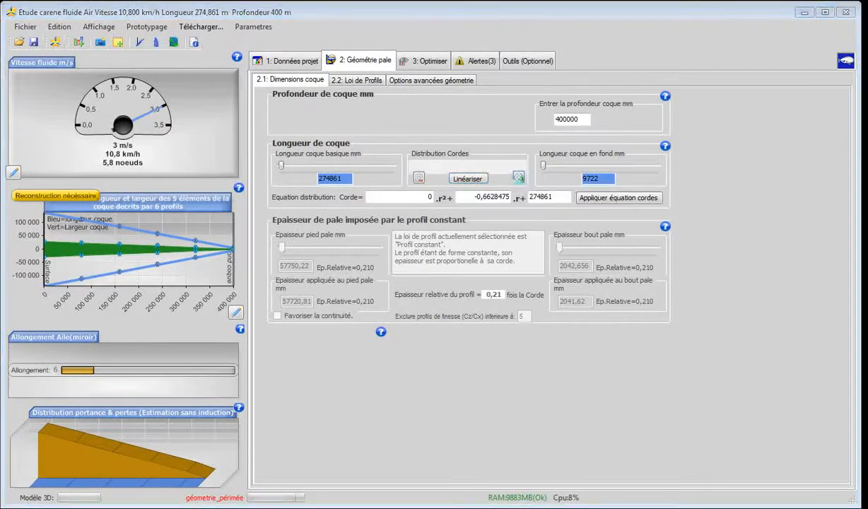
{"action": "left_click", "coordinate": [519, 179]}
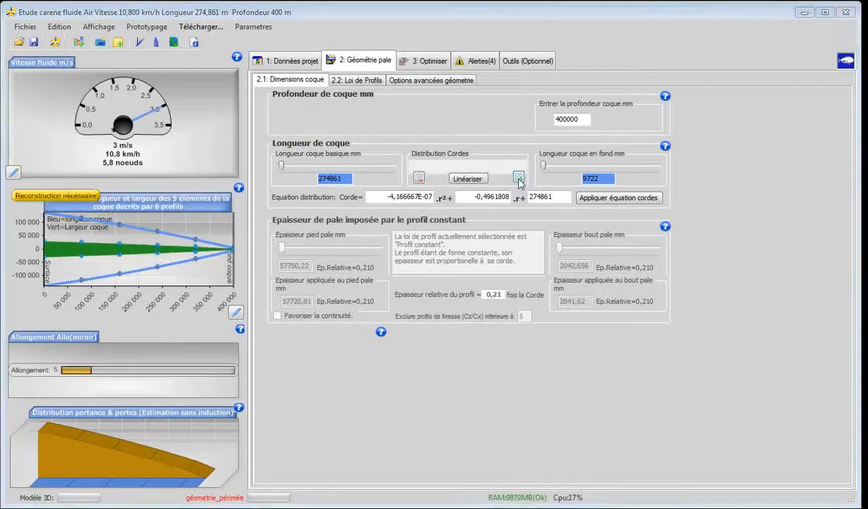
{"action": "left_click", "coordinate": [519, 179]}
{"action": "left_click", "coordinate": [419, 179]}
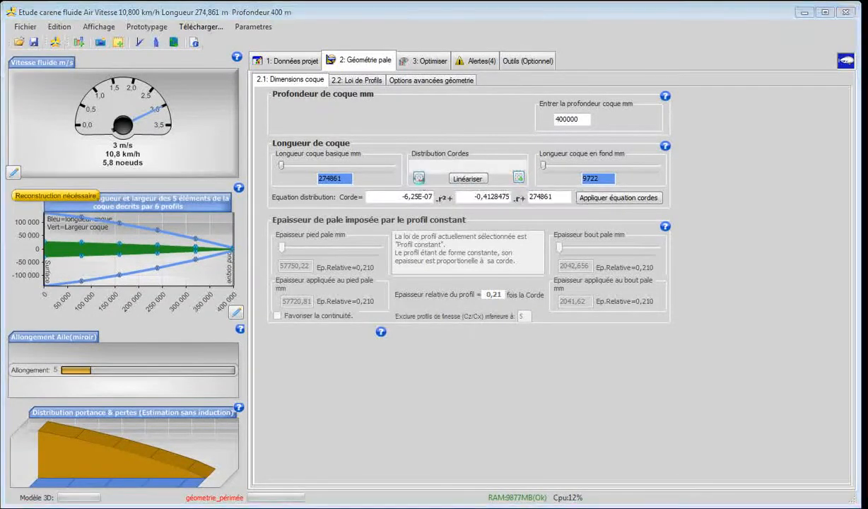
{"action": "left_click", "coordinate": [419, 179]}
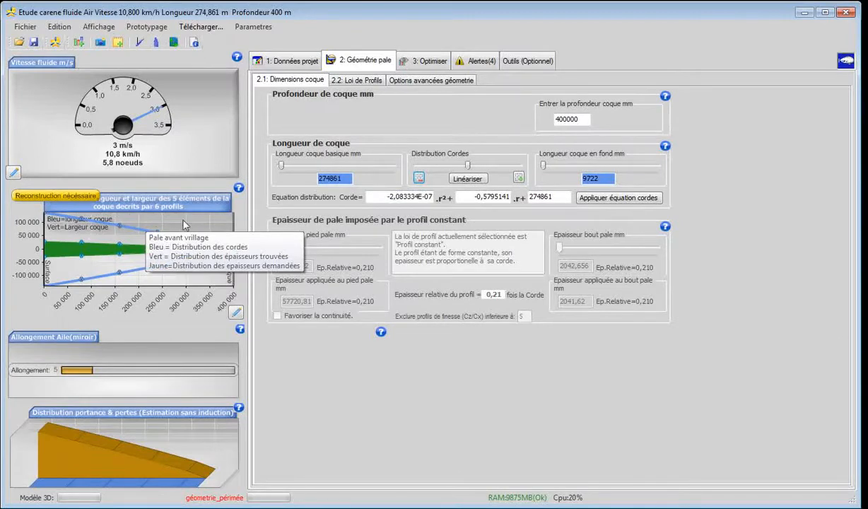
{"action": "left_click", "coordinate": [519, 179]}
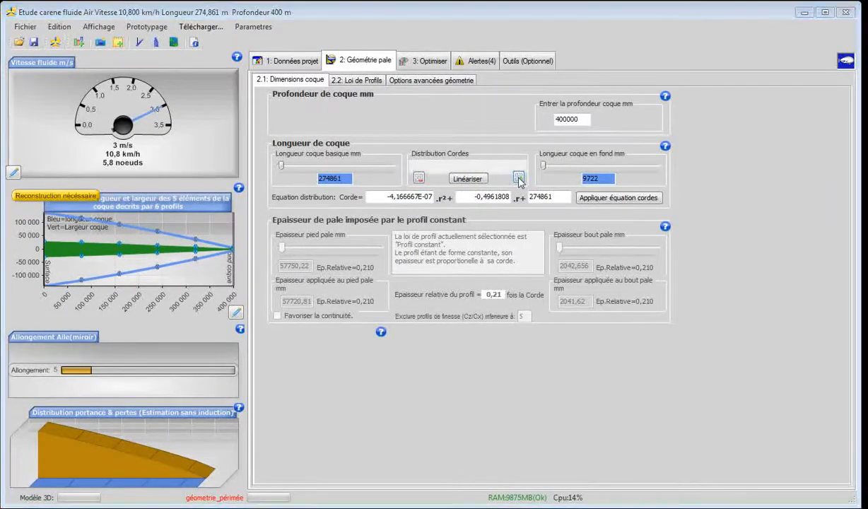
{"action": "left_click", "coordinate": [519, 179]}
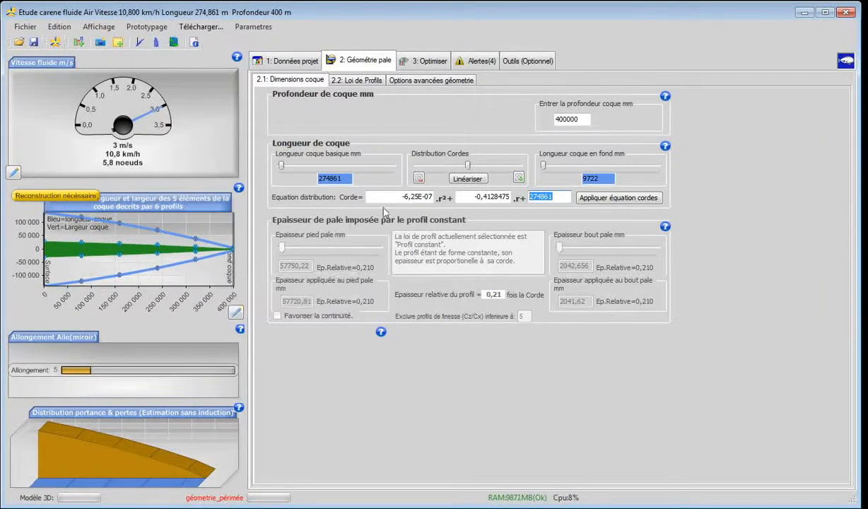
{"action": "left_click", "coordinate": [467, 180]}
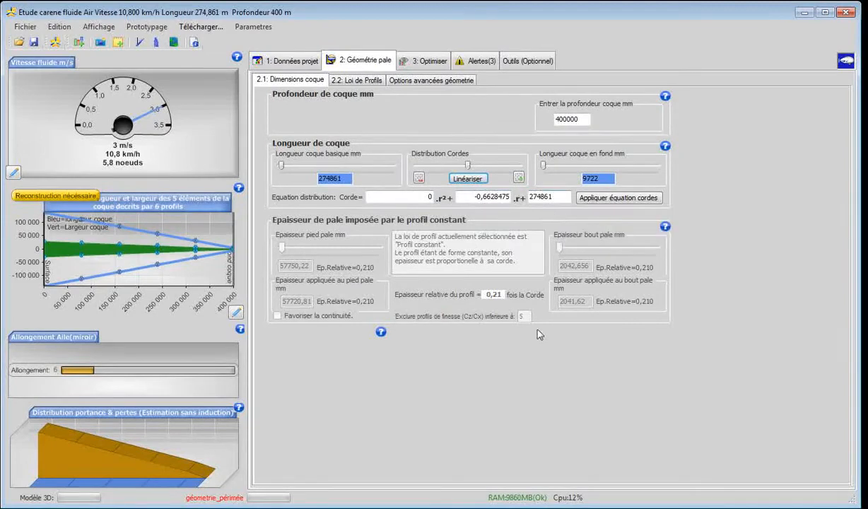
- Curve the length distribution outward in small increments to an r² coefficient of -8,333334E-07 and rebuild the hull
{"action": "left_click", "coordinate": [518, 178]}
{"action": "left_click", "coordinate": [519, 181]}
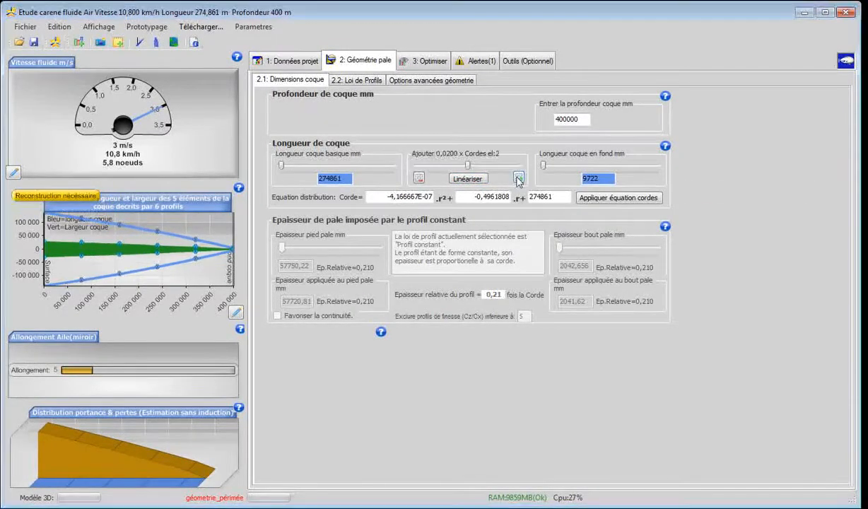
{"action": "left_click", "coordinate": [519, 179]}
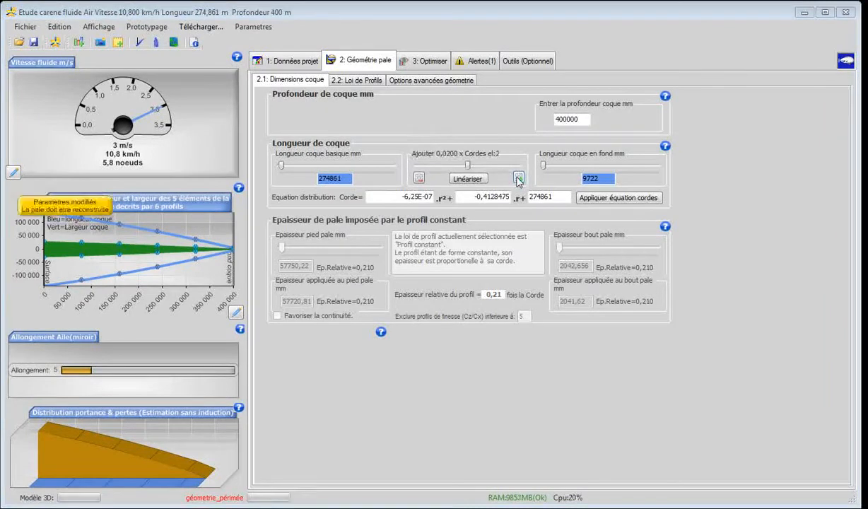
{"action": "left_click", "coordinate": [417, 178]}
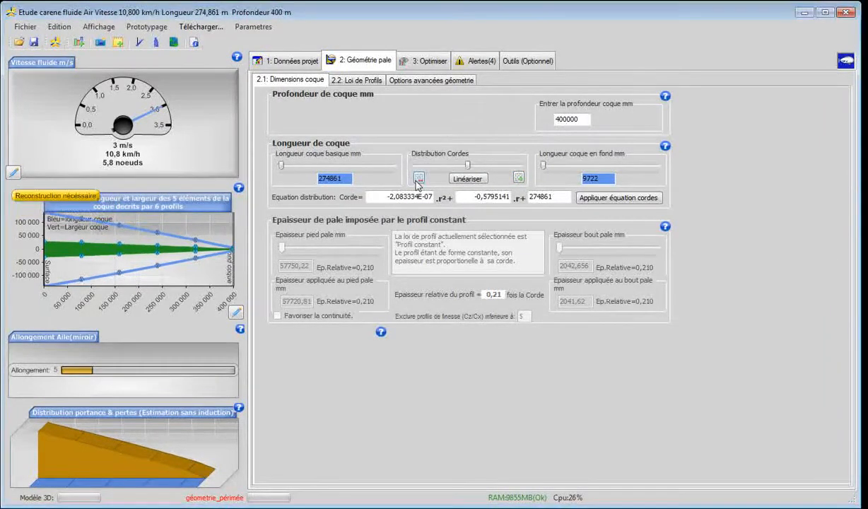
{"action": "left_click", "coordinate": [520, 179]}
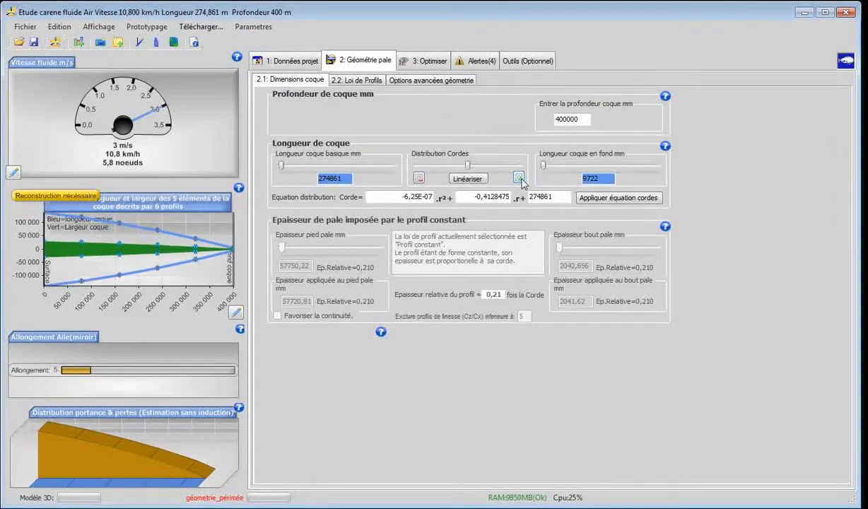
{"action": "left_click", "coordinate": [520, 179]}
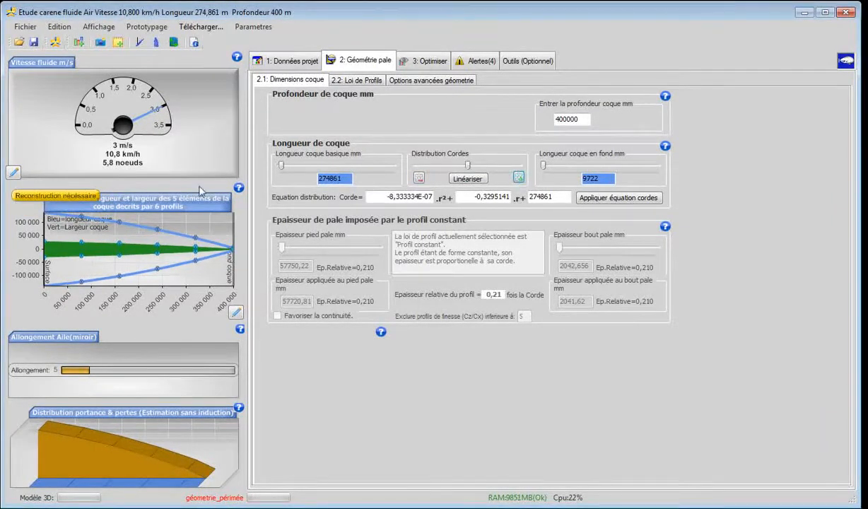
{"action": "left_click", "coordinate": [56, 43]}
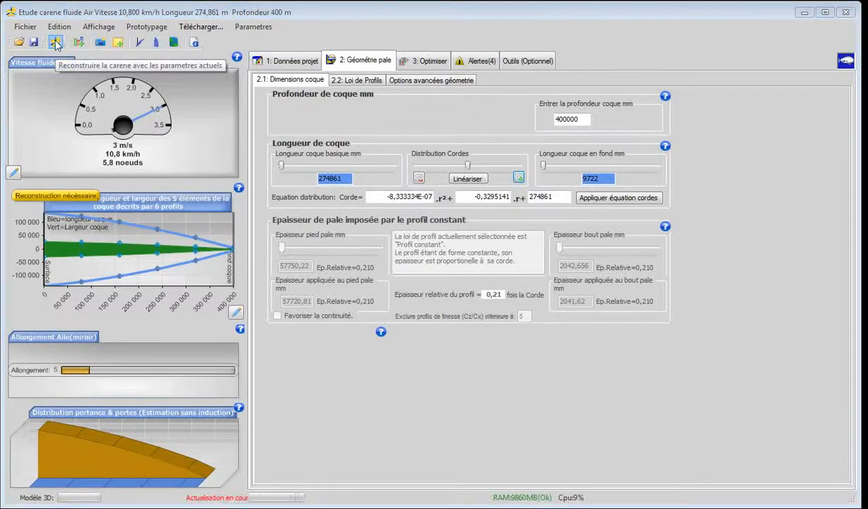
{"action": "left_click", "coordinate": [56, 43]}
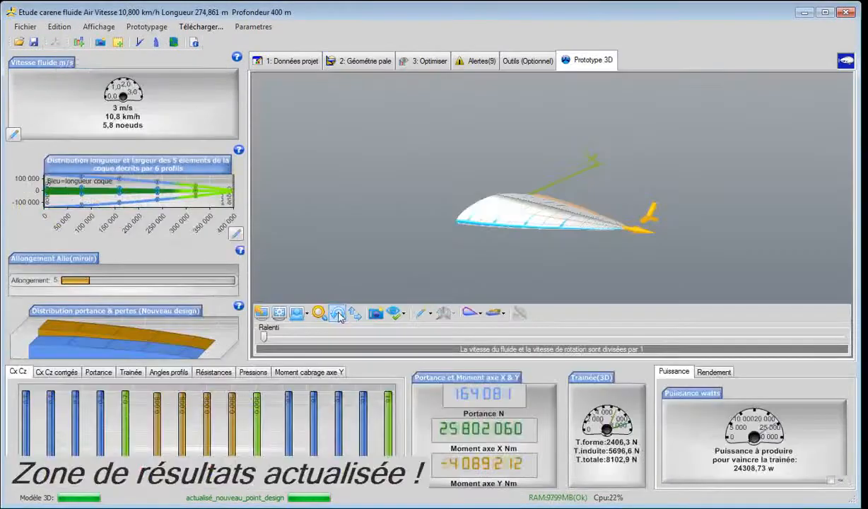
- Rotate the rebuilt prototype to examine the slightly curved hull outline from several angles
{"action": "left_click", "coordinate": [338, 316]}
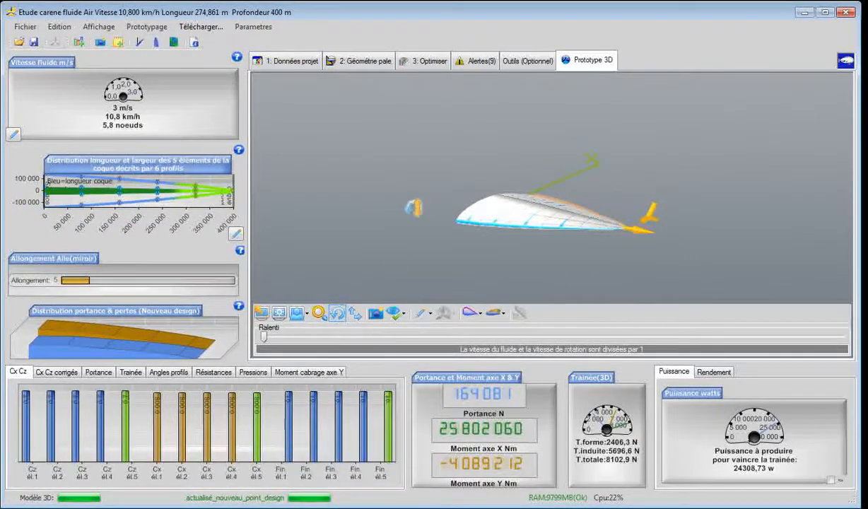
{"action": "left_click_drag", "start_coordinate": [394, 221], "coordinate": [440, 225]}
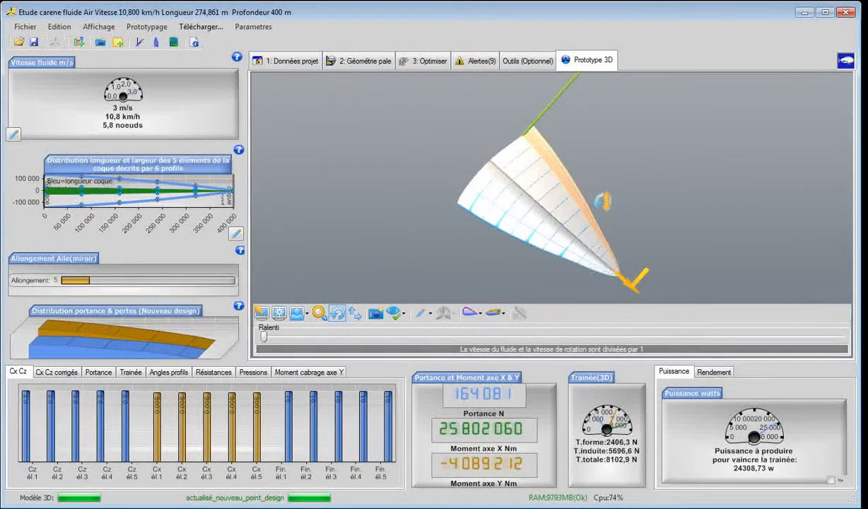
{"action": "left_click_drag", "start_coordinate": [651, 210], "coordinate": [604, 236]}
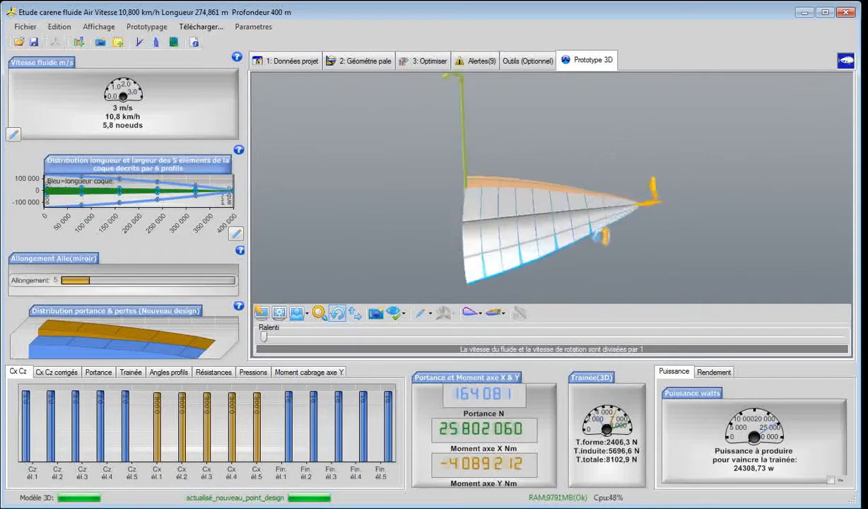
{"action": "left_click_drag", "start_coordinate": [281, 225], "coordinate": [388, 235]}
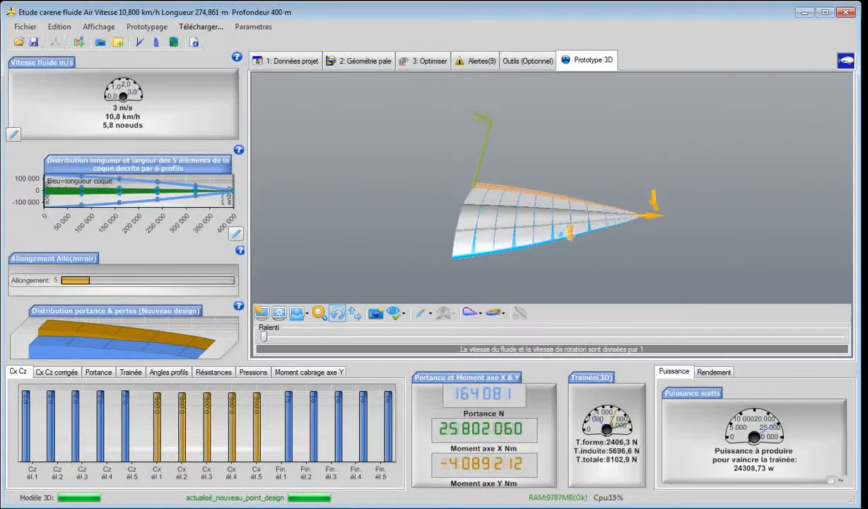
- Set the hull depth to 40000 mm in the hull dimensions and rebuild the hull prototype
{"action": "left_click", "coordinate": [357, 62]}
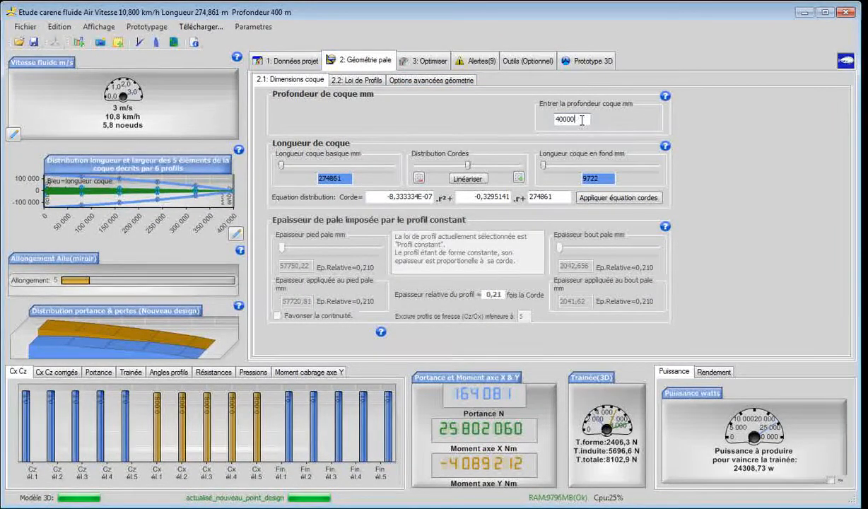
{"action": "key", "text": "Return"}
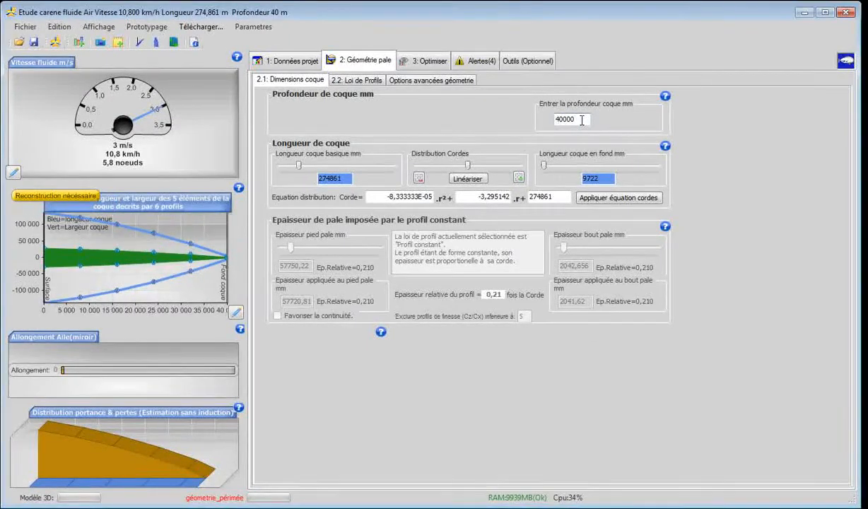
{"action": "left_click", "coordinate": [56, 42]}
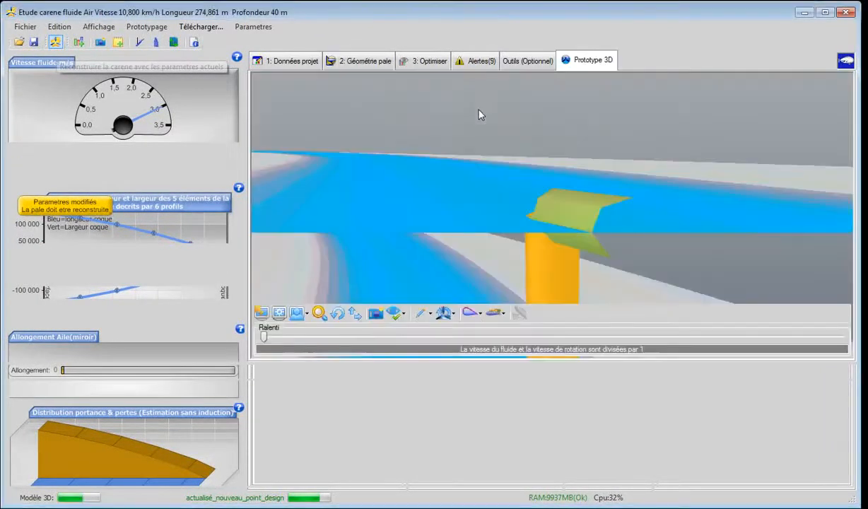
{"action": "scroll", "coordinate": [569, 242], "scroll_direction": "down", "scroll_amount": 5}
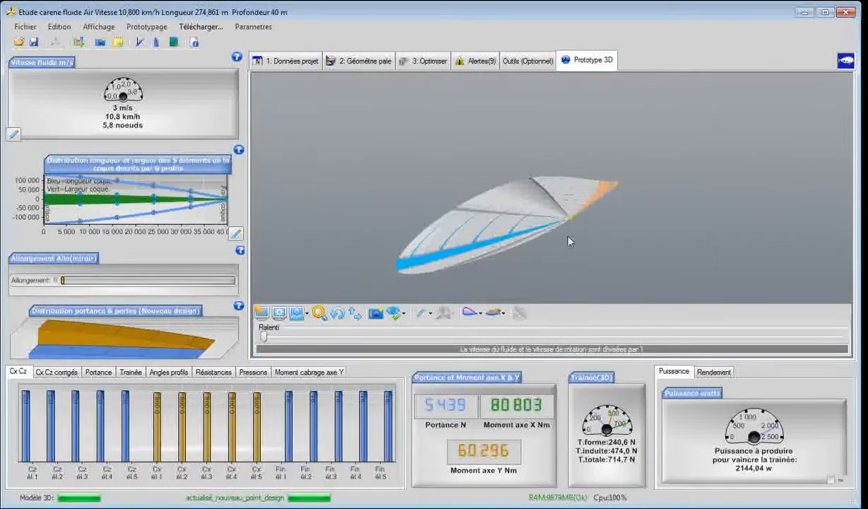
- Rotate the rebuilt 40 m deep hull prototype to examine its outline from several angles
{"action": "left_click", "coordinate": [337, 313]}
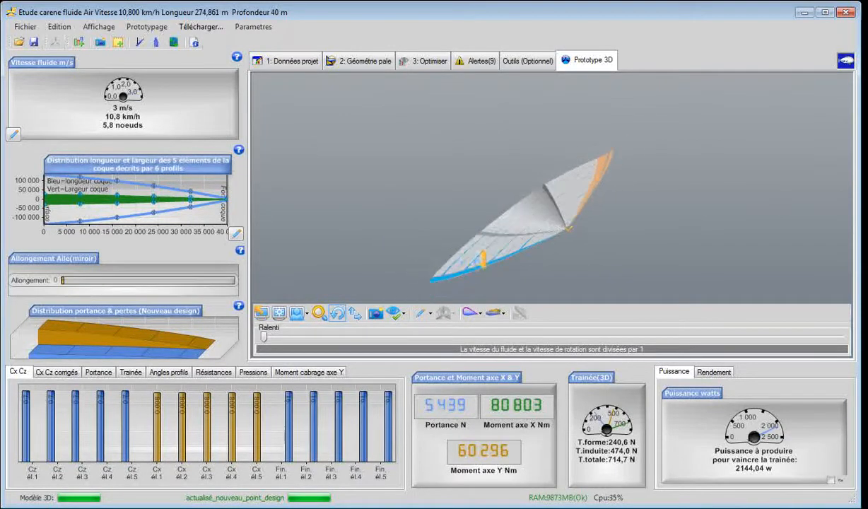
{"action": "left_click", "coordinate": [513, 259]}
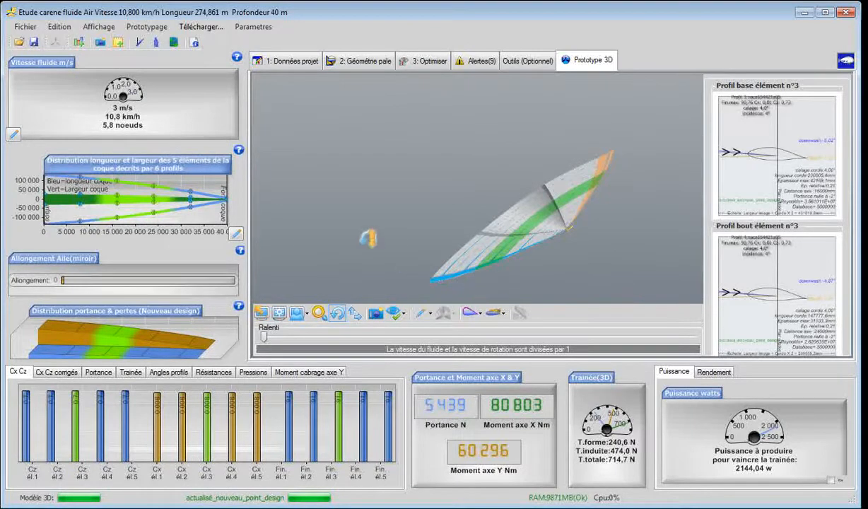
{"action": "left_click_drag", "start_coordinate": [377, 249], "coordinate": [378, 201]}
{"action": "mouse_move", "coordinate": [435, 225]}
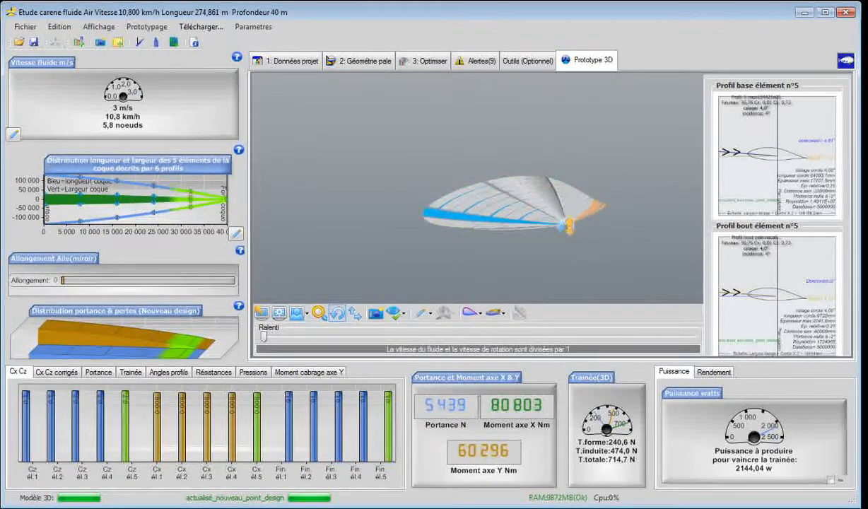
{"action": "left_click_drag", "start_coordinate": [570, 226], "coordinate": [543, 252]}
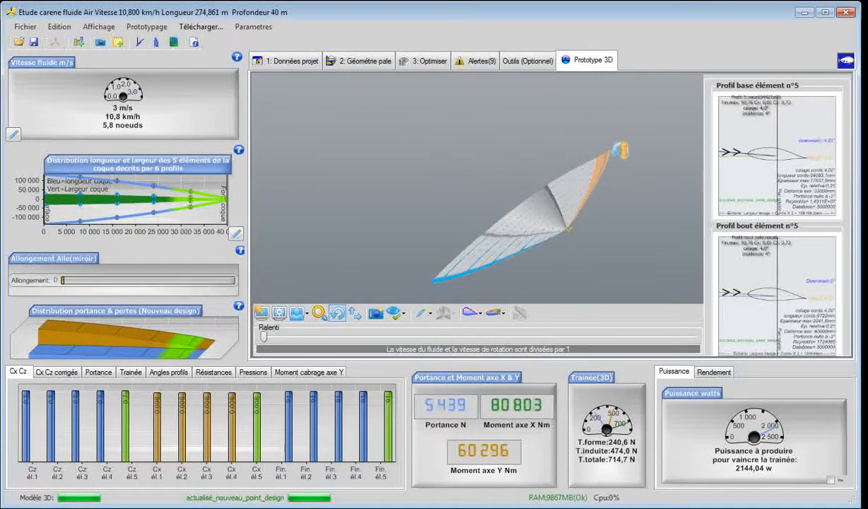
{"action": "left_click_drag", "start_coordinate": [617, 251], "coordinate": [590, 246]}
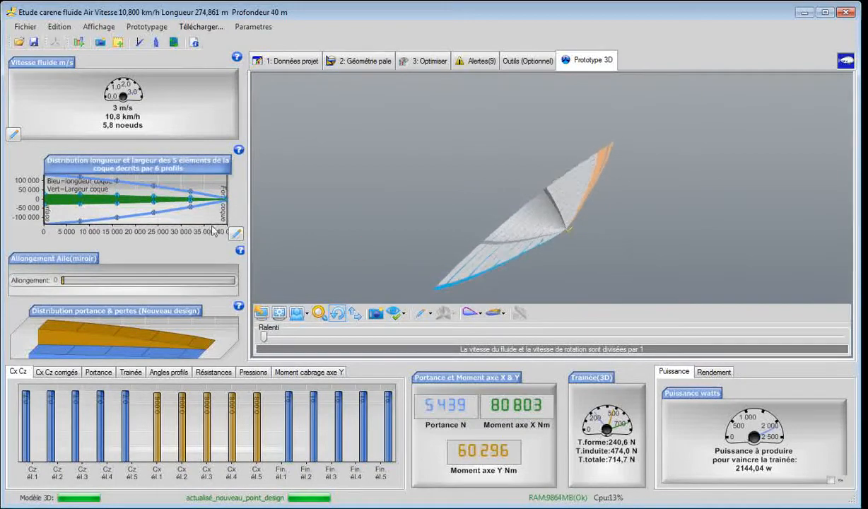
{"action": "left_click", "coordinate": [357, 62]}
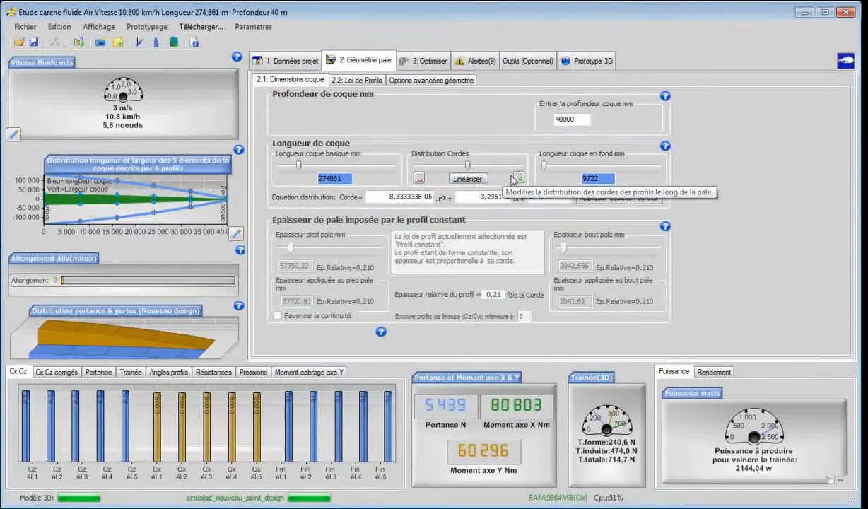
{"action": "left_click", "coordinate": [519, 178]}
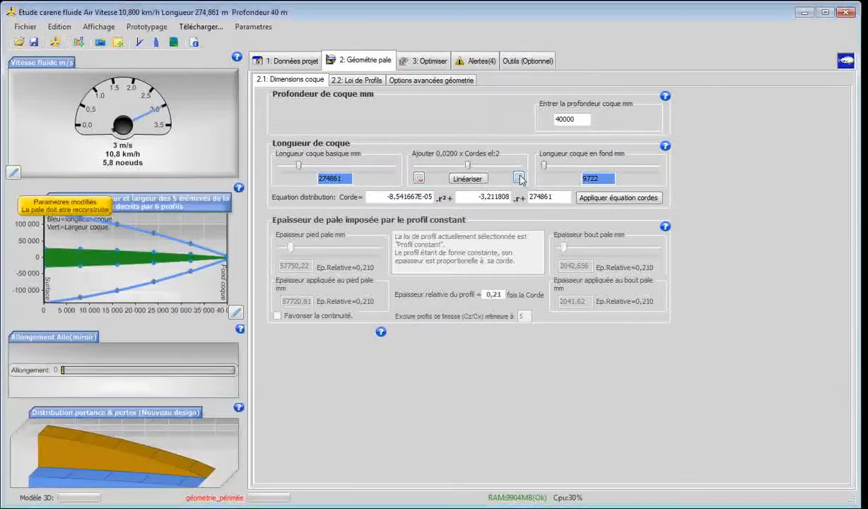
{"action": "left_click", "coordinate": [519, 178]}
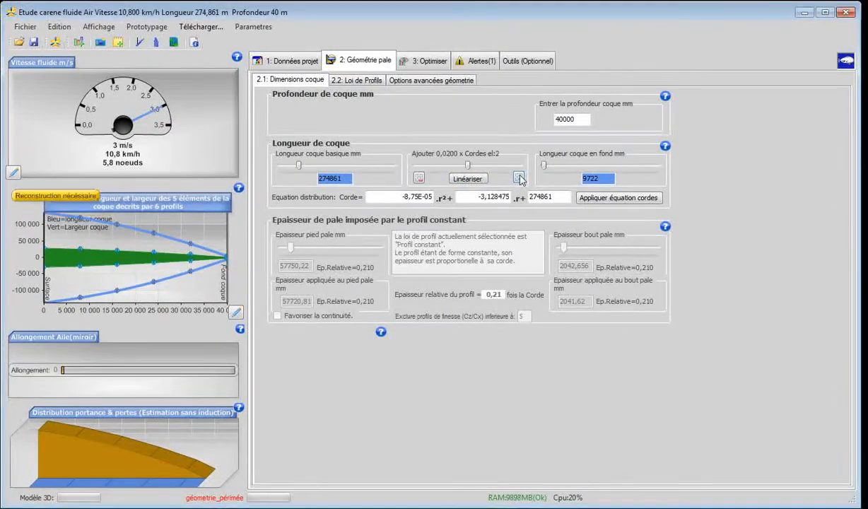
{"action": "left_click", "coordinate": [519, 178]}
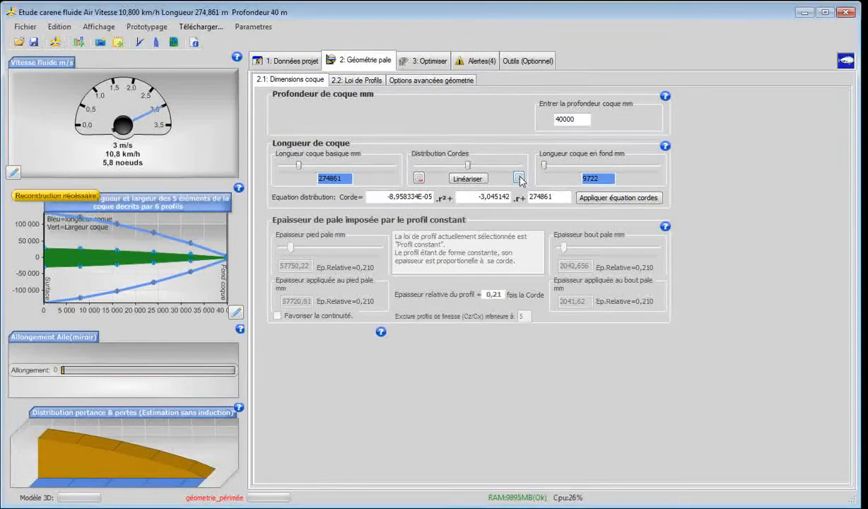
{"action": "left_click", "coordinate": [519, 178]}
{"action": "left_click", "coordinate": [519, 178]}
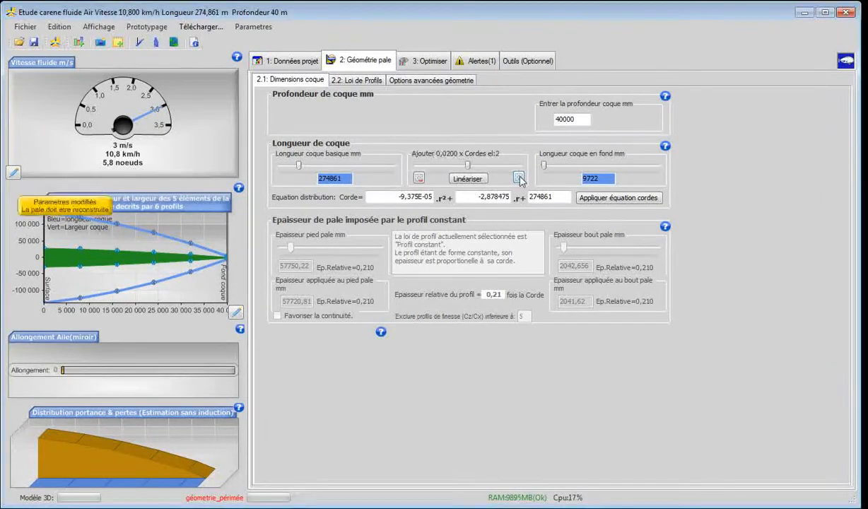
{"action": "left_click_drag", "start_coordinate": [467, 170], "coordinate": [481, 170]}
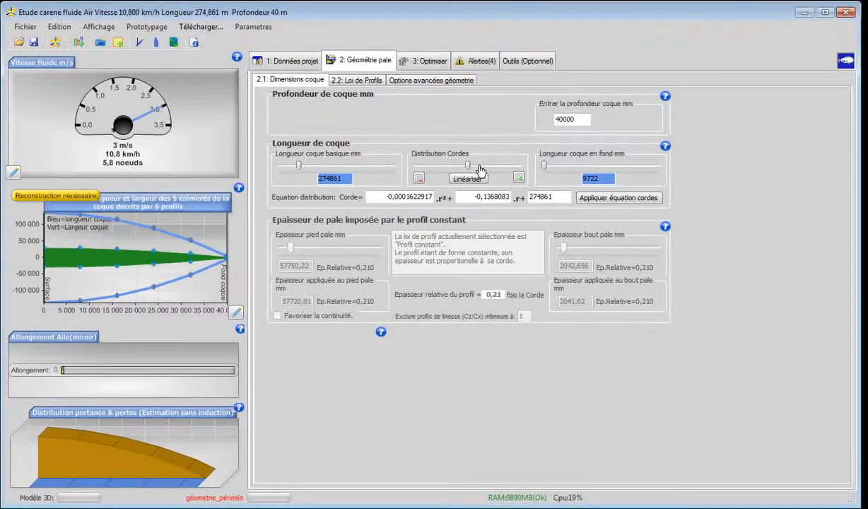
{"action": "left_click", "coordinate": [56, 42]}
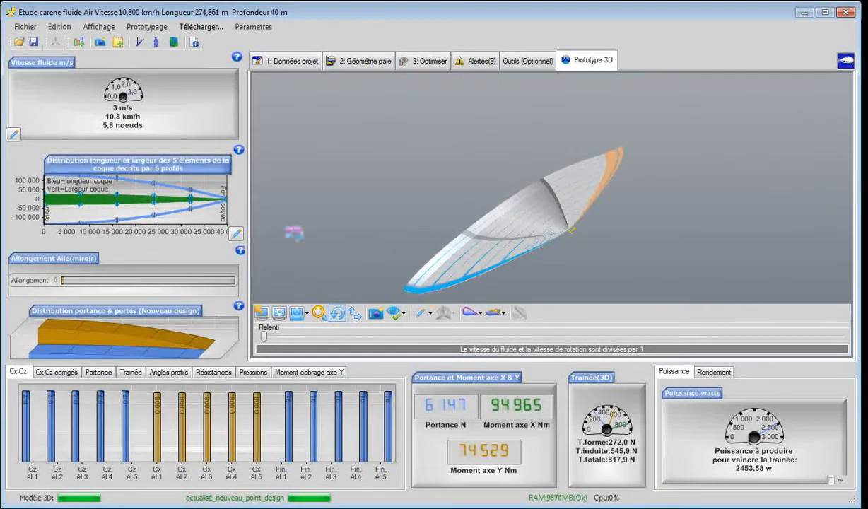
{"action": "left_click", "coordinate": [169, 206]}
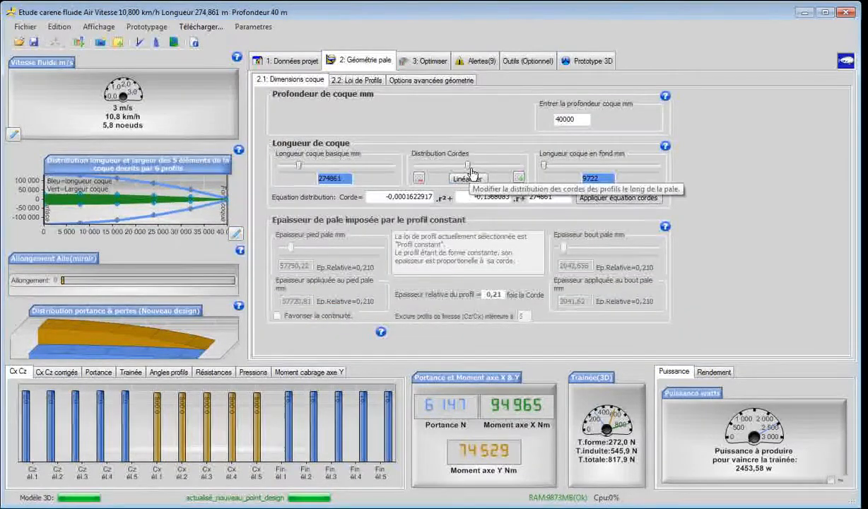
{"action": "left_click_drag", "start_coordinate": [469, 172], "coordinate": [502, 174]}
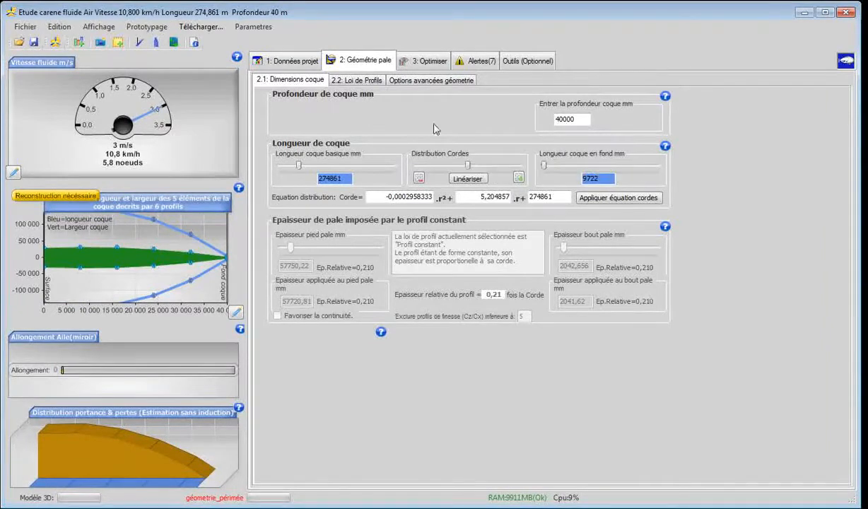
{"action": "left_click", "coordinate": [58, 44]}
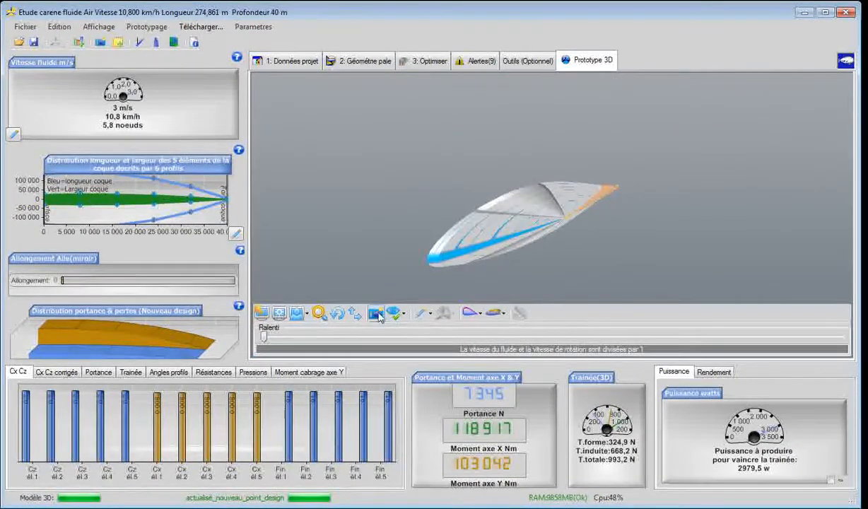
- Rotate the strongly bulged hull prototype to examine its ends and underside from several angles
{"action": "left_click_drag", "start_coordinate": [401, 252], "coordinate": [433, 303]}
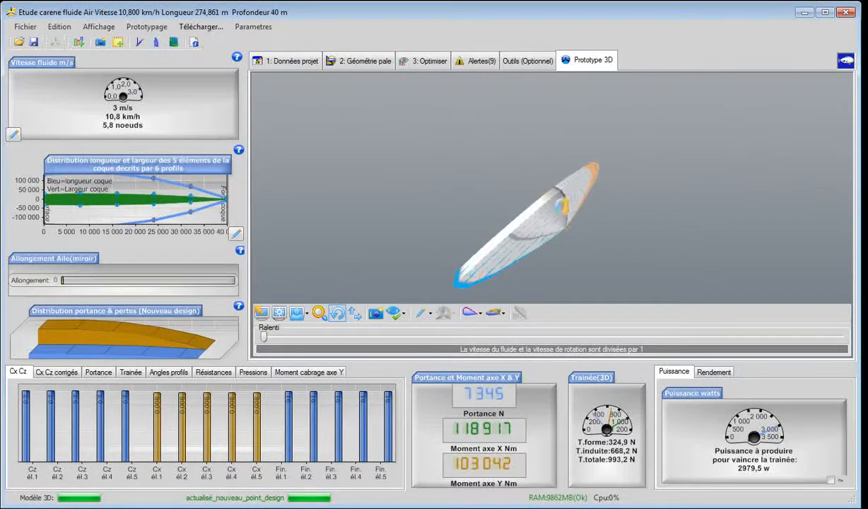
{"action": "left_click_drag", "start_coordinate": [449, 265], "coordinate": [485, 284]}
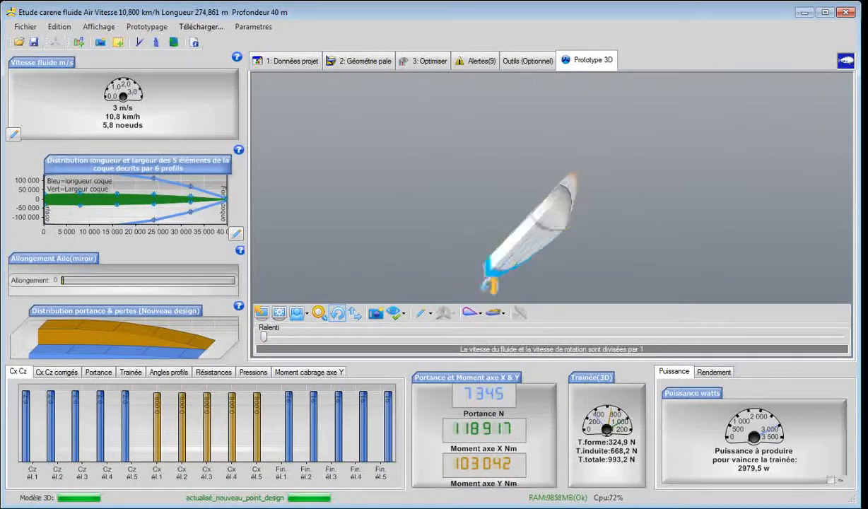
{"action": "left_click", "coordinate": [499, 278]}
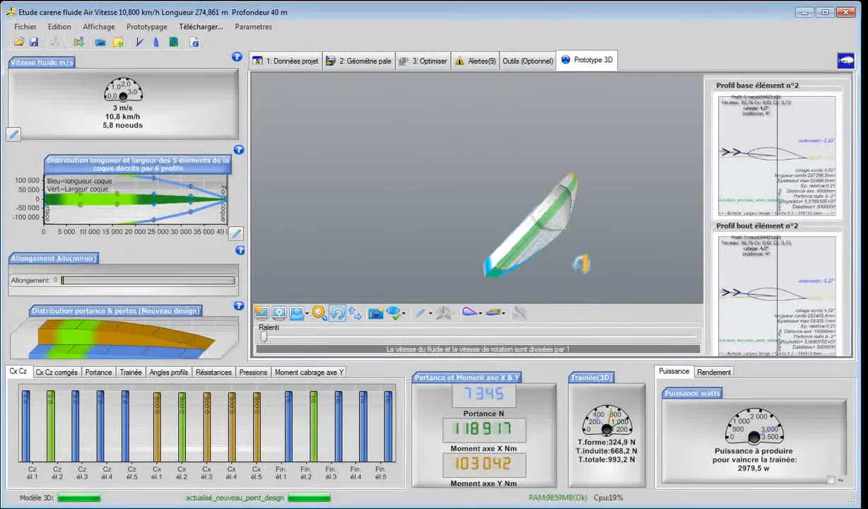
{"action": "left_click_drag", "start_coordinate": [581, 264], "coordinate": [549, 240]}
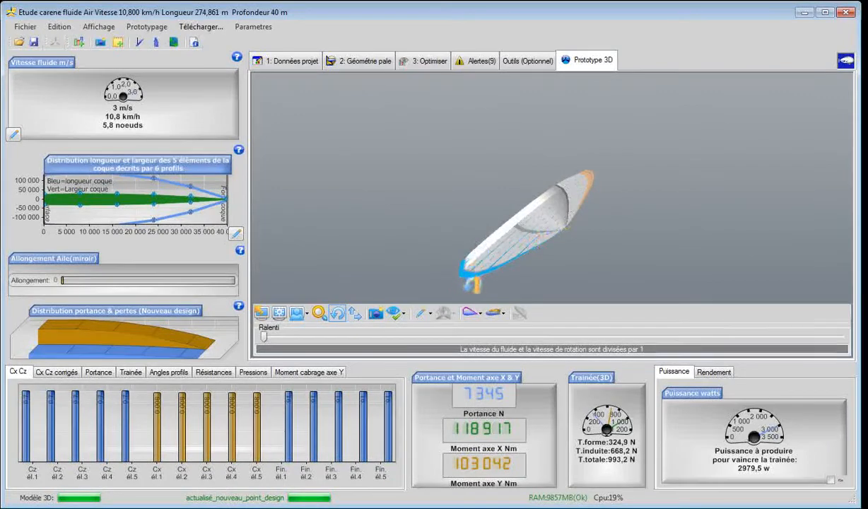
{"action": "left_click", "coordinate": [542, 259]}
{"action": "left_click_drag", "start_coordinate": [527, 232], "coordinate": [557, 243]}
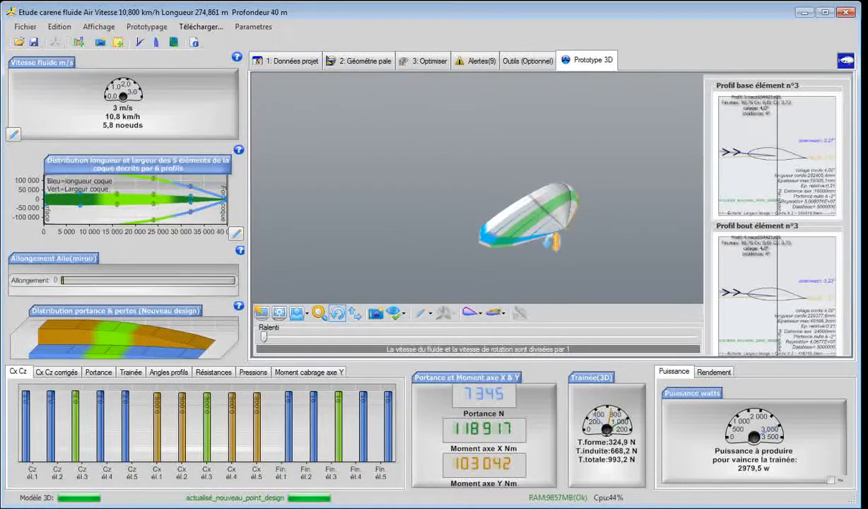
{"action": "left_click", "coordinate": [200, 212]}
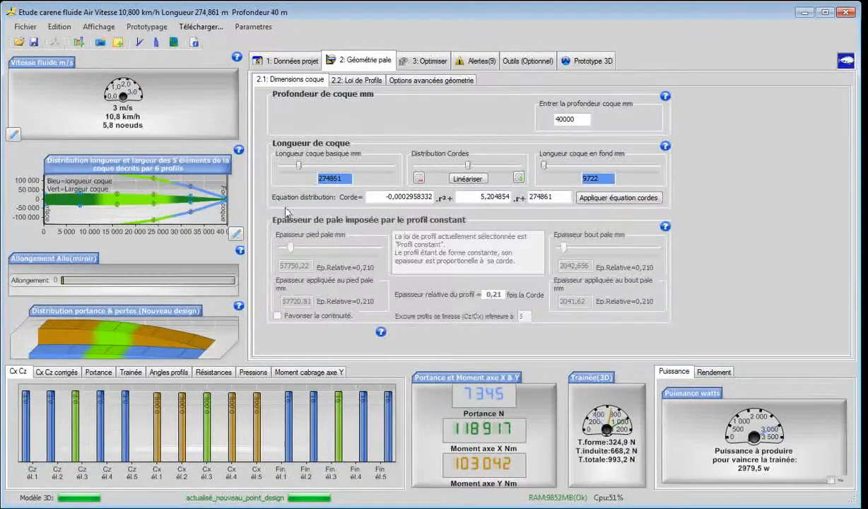
{"action": "left_click", "coordinate": [466, 180]}
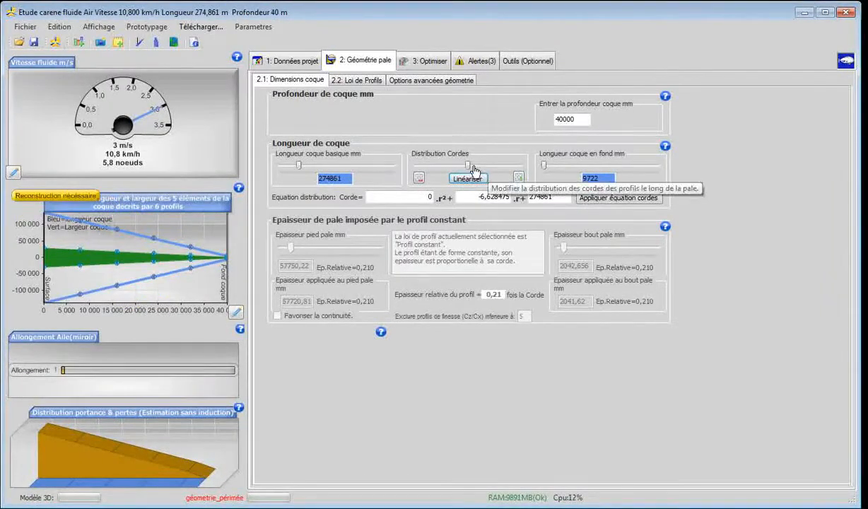
{"action": "left_click_drag", "start_coordinate": [470, 166], "coordinate": [477, 168]}
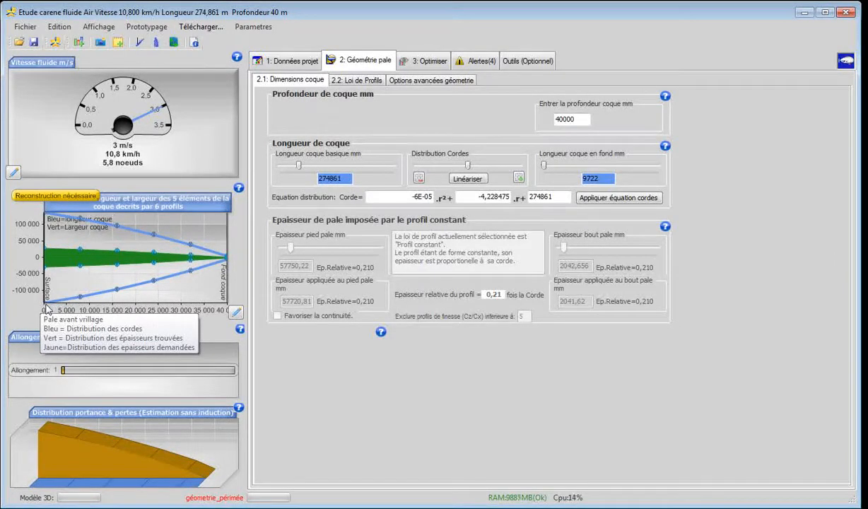
{"action": "left_click_drag", "start_coordinate": [470, 167], "coordinate": [475, 168]}
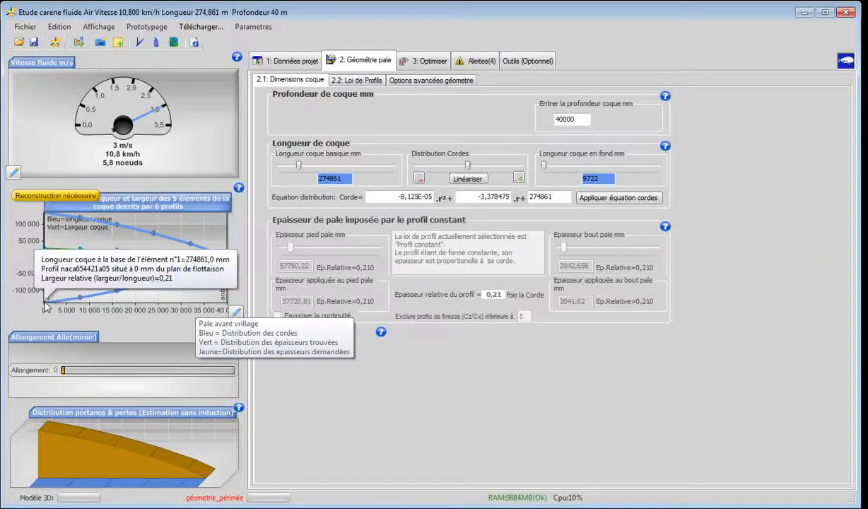
{"action": "mouse_move", "coordinate": [469, 167]}
{"action": "left_mouse_down"}
{"action": "mouse_move", "coordinate": [480, 169]}
{"action": "mouse_move", "coordinate": [472, 170]}
{"action": "left_mouse_up"}
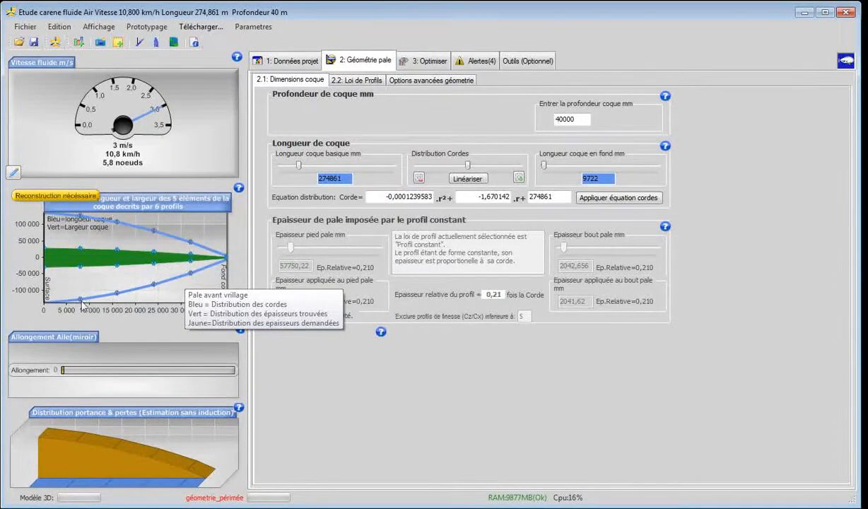
{"action": "left_click_drag", "start_coordinate": [468, 167], "coordinate": [475, 170]}
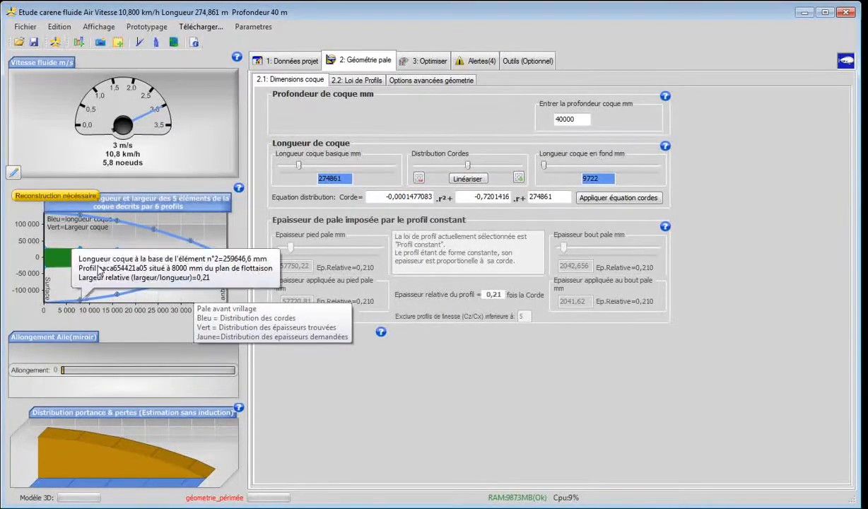
- Rebuild the hull with the moderate length curvature and rotate the prototype to examine its outline
{"action": "left_click", "coordinate": [58, 43]}
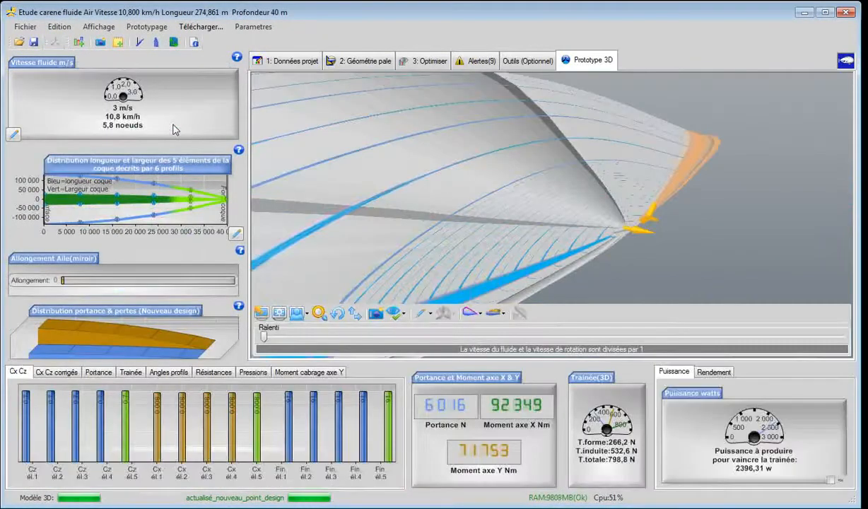
{"action": "left_click", "coordinate": [337, 313]}
{"action": "left_click_drag", "start_coordinate": [428, 239], "coordinate": [435, 258]}
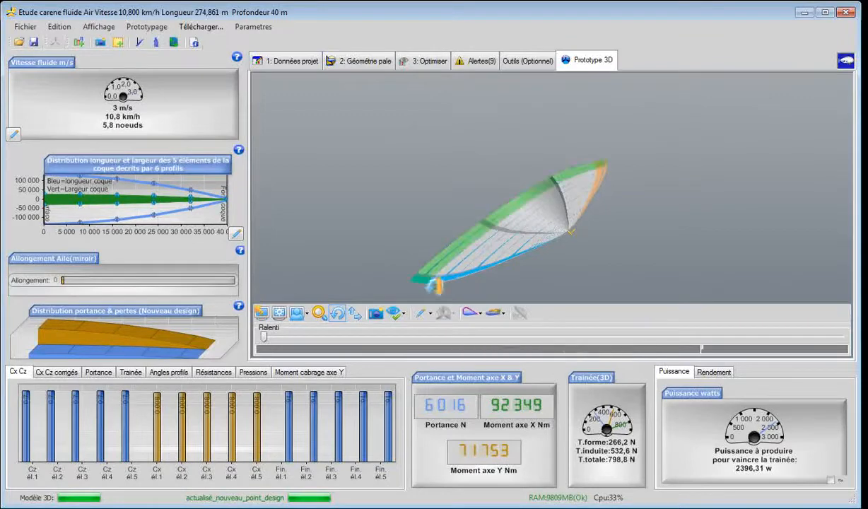
{"action": "left_click", "coordinate": [103, 217]}
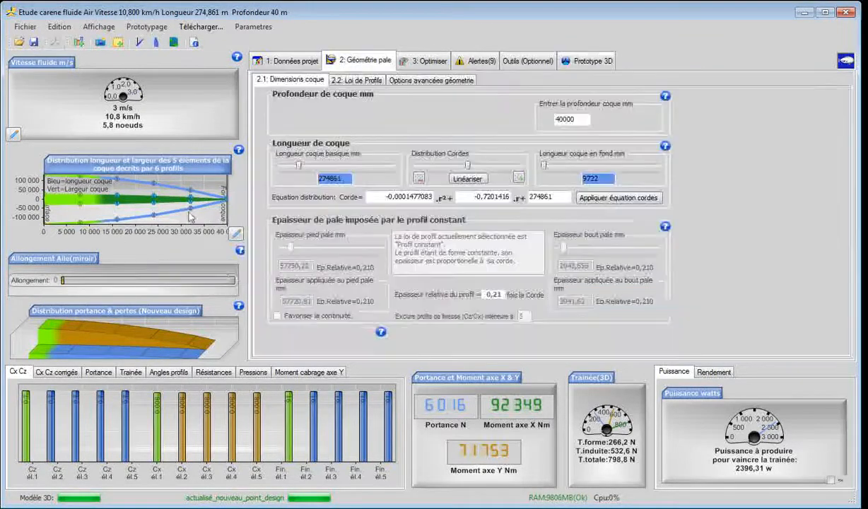
{"action": "left_click_drag", "start_coordinate": [468, 168], "coordinate": [483, 170]}
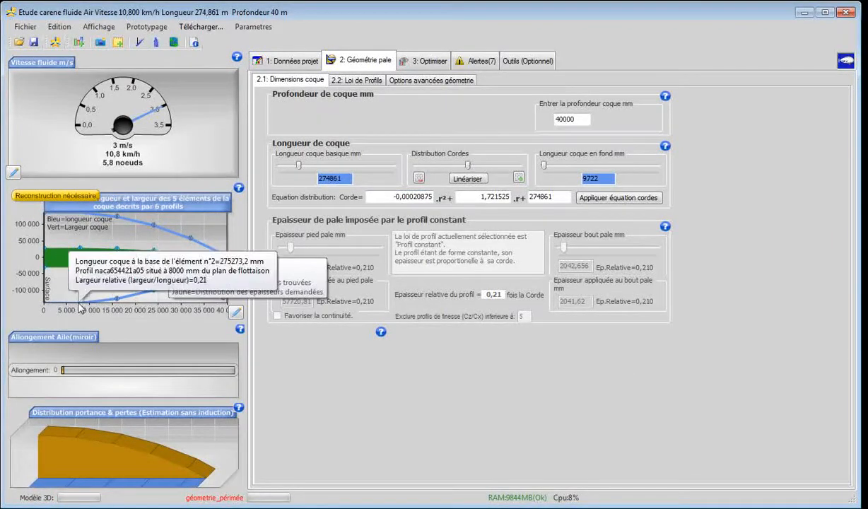
{"action": "left_click", "coordinate": [422, 179]}
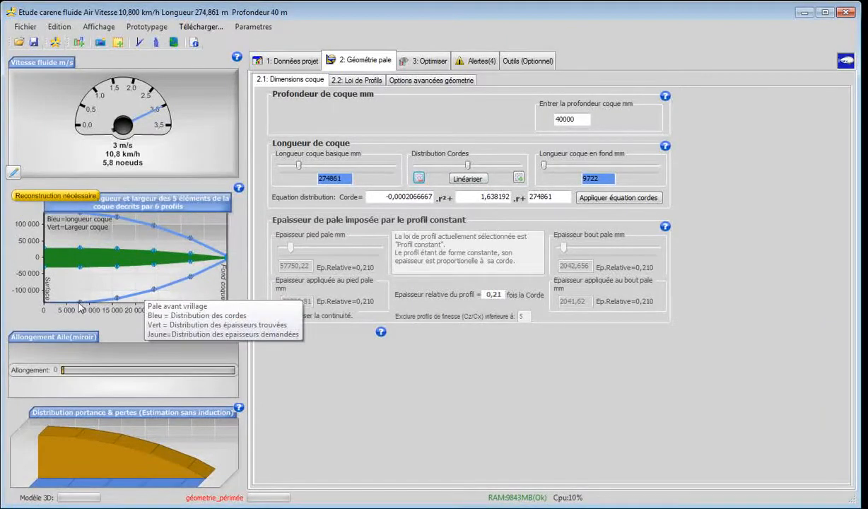
{"action": "left_click", "coordinate": [55, 43]}
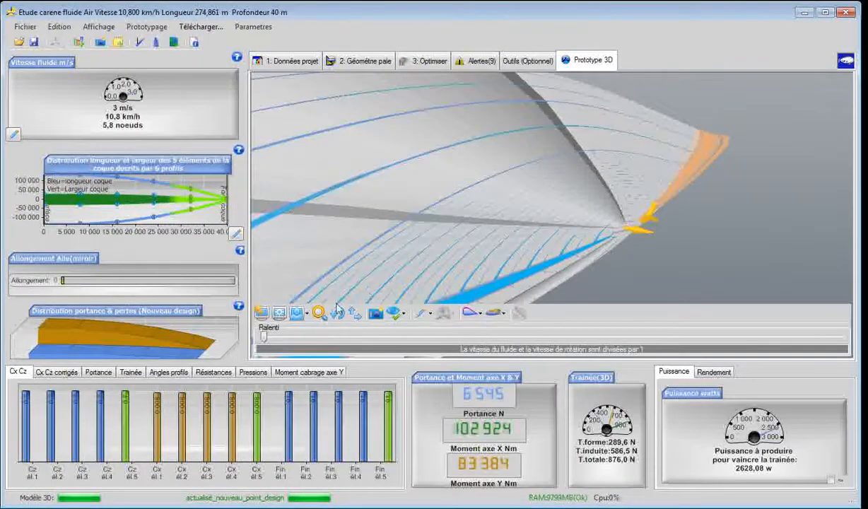
- Rotate the rebuilt hull prototype to examine its curved outline and pointed bottom from several angles
{"action": "scroll", "coordinate": [386, 258], "scroll_direction": "down", "scroll_amount": 5}
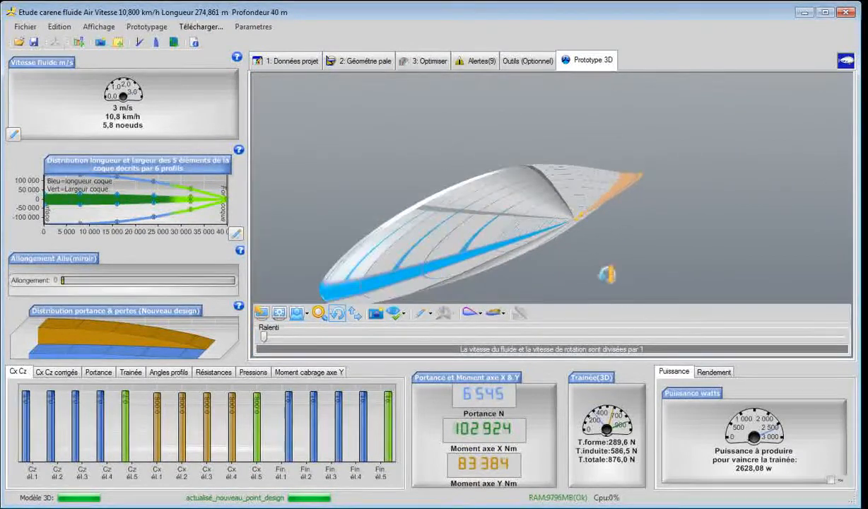
{"action": "left_click_drag", "start_coordinate": [618, 259], "coordinate": [652, 289]}
{"action": "scroll", "coordinate": [622, 283], "scroll_direction": "down", "scroll_amount": 3}
{"action": "left_click_drag", "start_coordinate": [549, 270], "coordinate": [474, 297]}
{"action": "scroll", "coordinate": [446, 283], "scroll_direction": "up", "scroll_amount": 2}
{"action": "left_click_drag", "start_coordinate": [381, 255], "coordinate": [408, 270]}
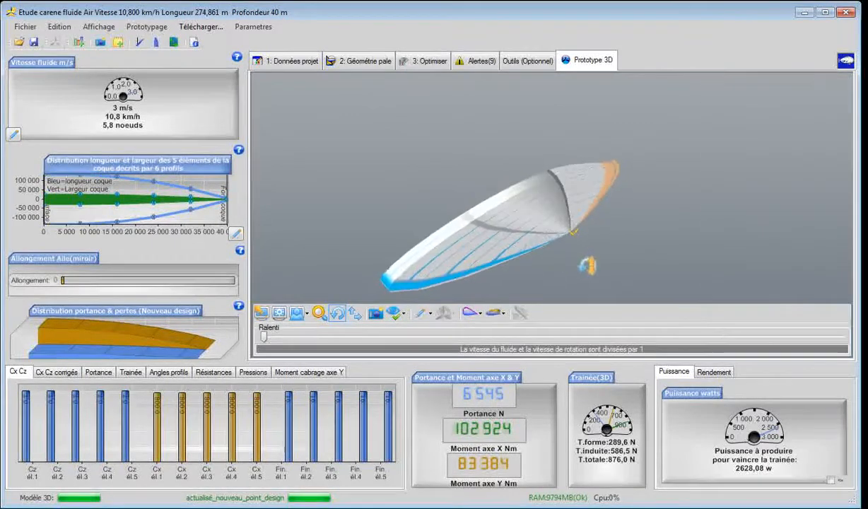
{"action": "left_click_drag", "start_coordinate": [562, 251], "coordinate": [574, 237]}
{"action": "left_click", "coordinate": [574, 237]}
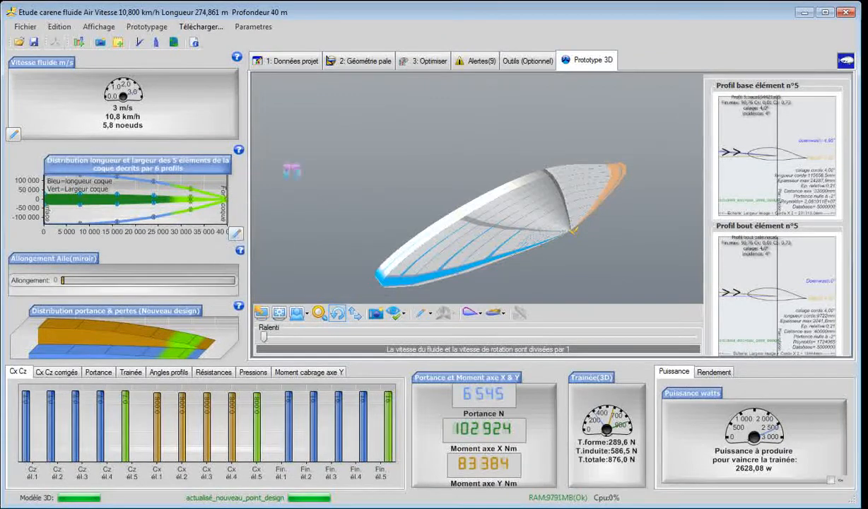
- Increase the hull length at the bottom to 78262 mm and rebuild the hull
{"action": "left_click", "coordinate": [337, 65]}
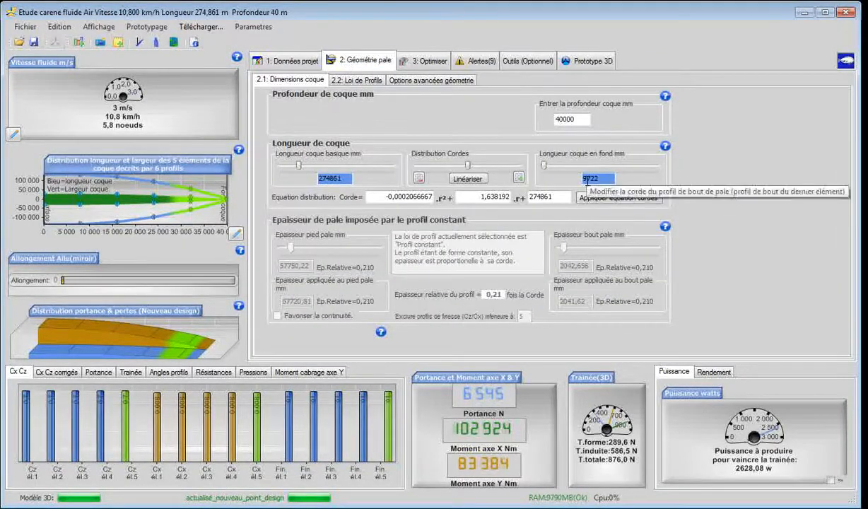
{"action": "left_click", "coordinate": [544, 167]}
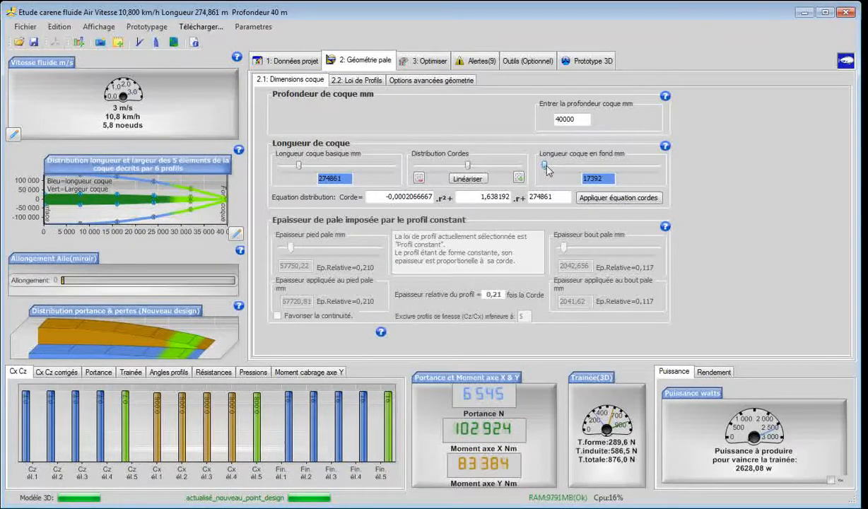
{"action": "left_click_drag", "start_coordinate": [547, 166], "coordinate": [552, 168]}
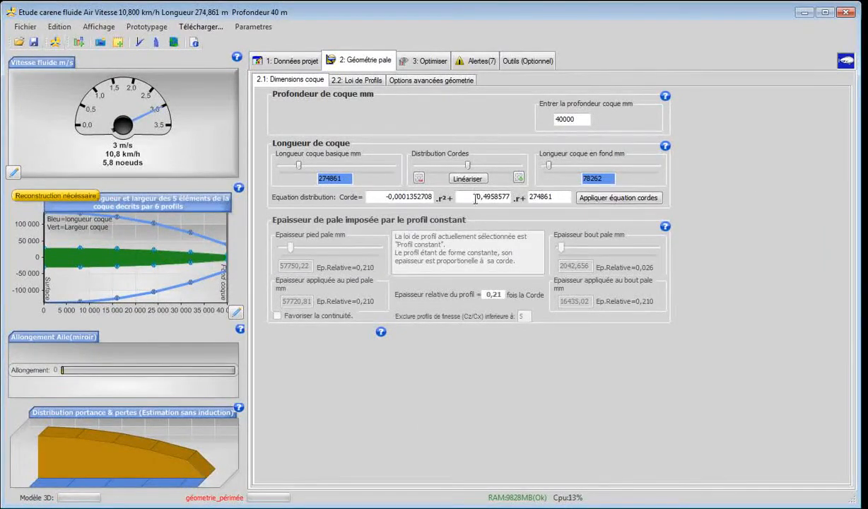
{"action": "left_click", "coordinate": [55, 41]}
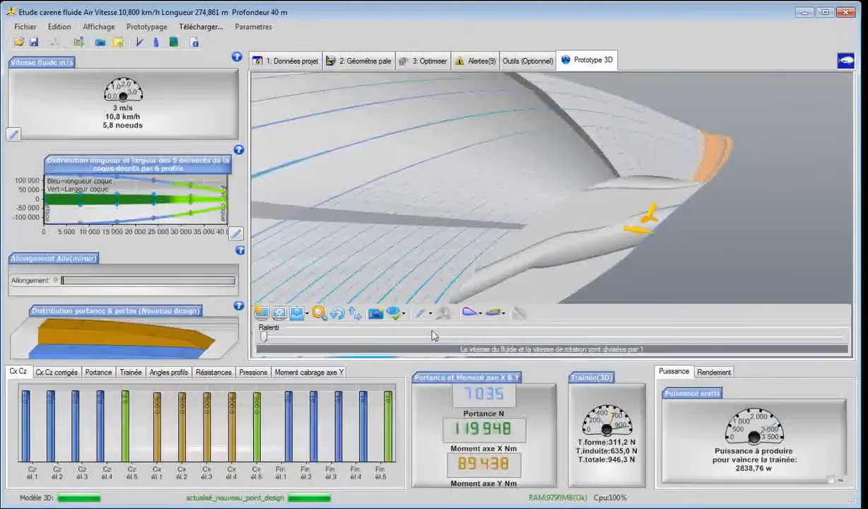
- Rotate the hull prototype to examine the shape of its lengthened bottom
{"action": "scroll", "coordinate": [566, 244], "scroll_direction": "down", "scroll_amount": 5}
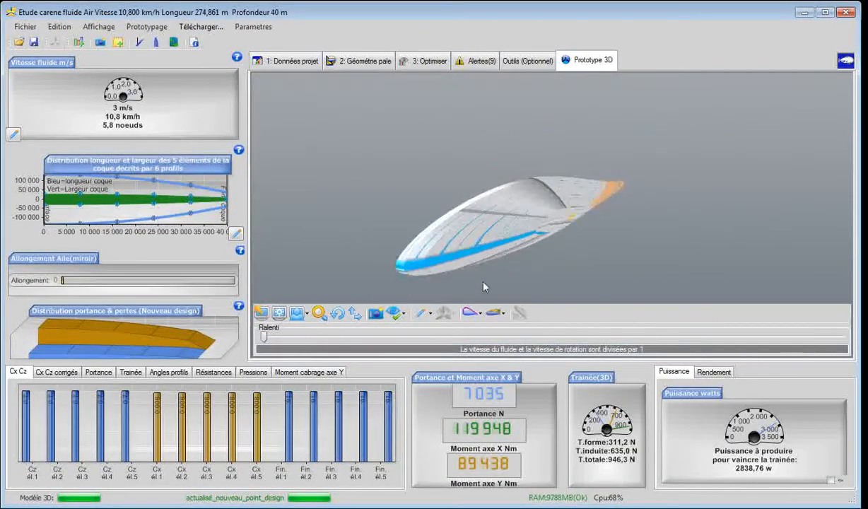
{"action": "left_click", "coordinate": [338, 314]}
{"action": "left_click_drag", "start_coordinate": [363, 239], "coordinate": [563, 243]}
{"action": "left_click", "coordinate": [540, 239]}
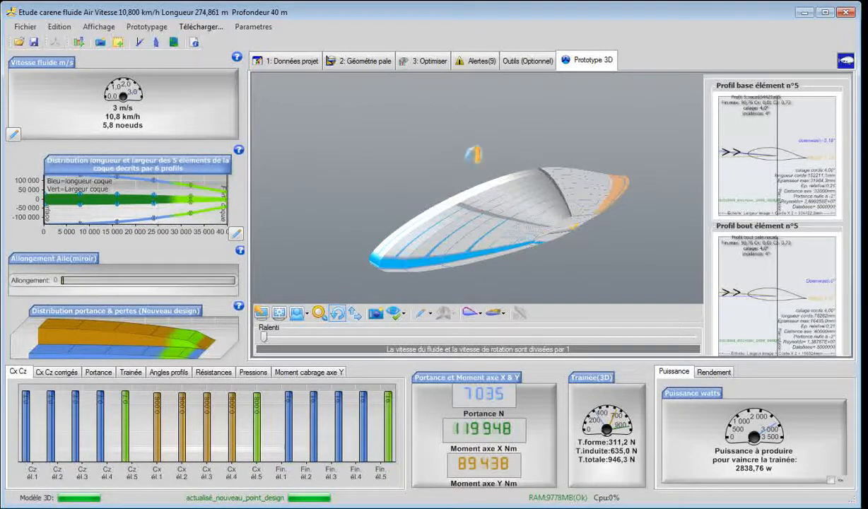
{"action": "left_click_drag", "start_coordinate": [411, 168], "coordinate": [406, 128]}
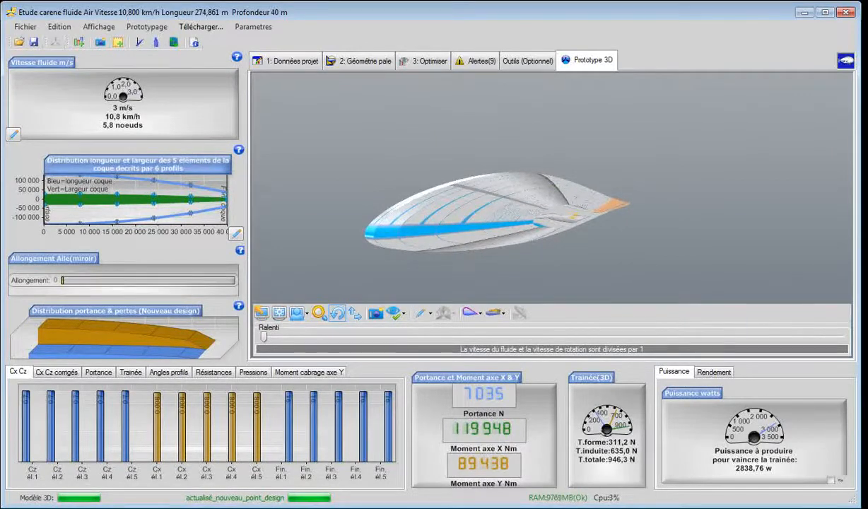
- Switch to the Bloc-notes window to review the example hull specification, then return to the hull project
{"action": "key", "text": "alt+Tab"}
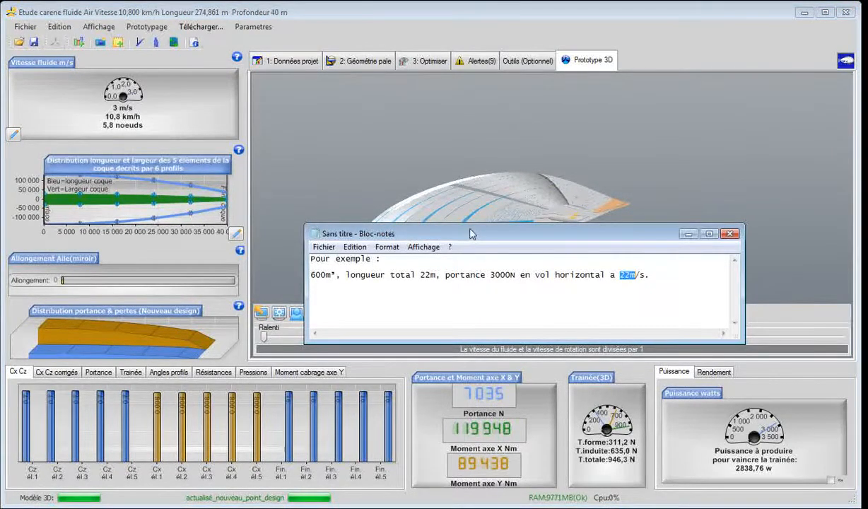
{"action": "left_click_drag", "start_coordinate": [472, 233], "coordinate": [572, 154]}
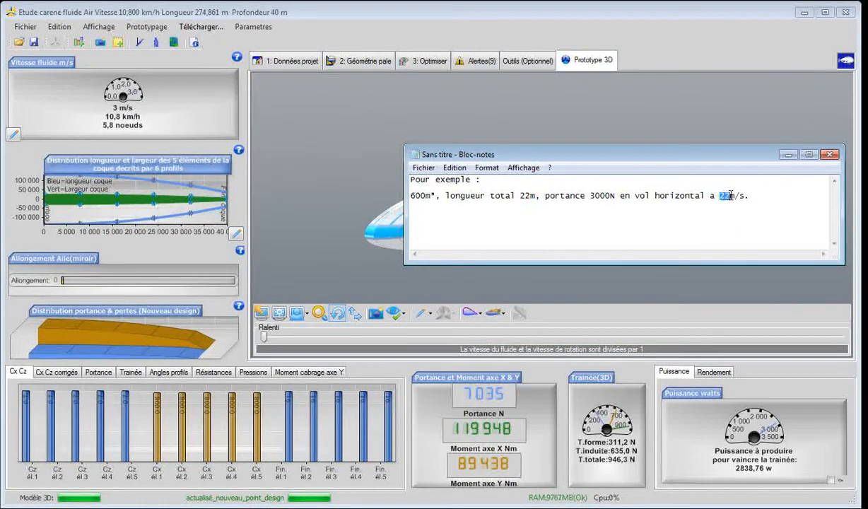
{"action": "left_click", "coordinate": [789, 154]}
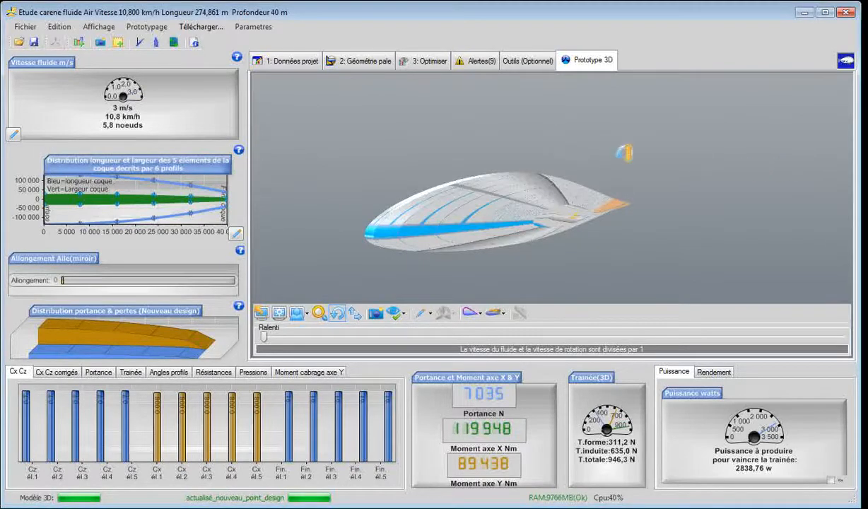
- Set the basic hull length to 22000 mm in the hull dimensions
{"action": "left_click", "coordinate": [364, 62]}
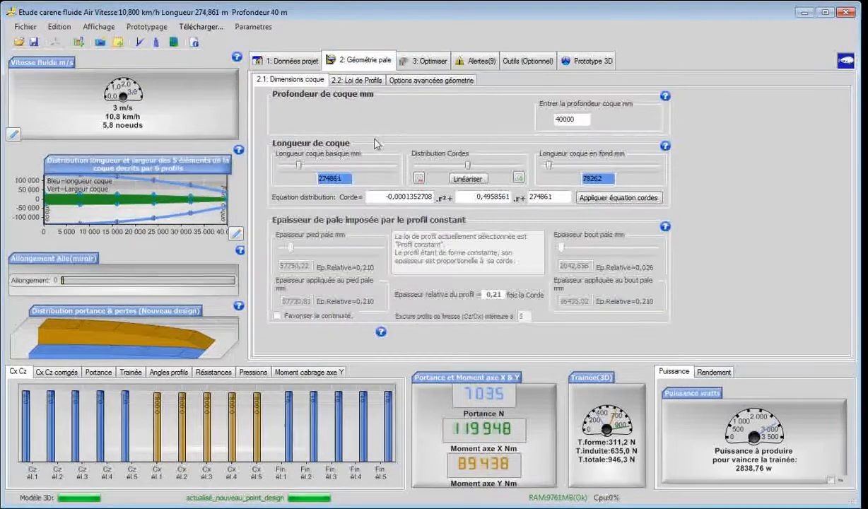
{"action": "left_click", "coordinate": [584, 62]}
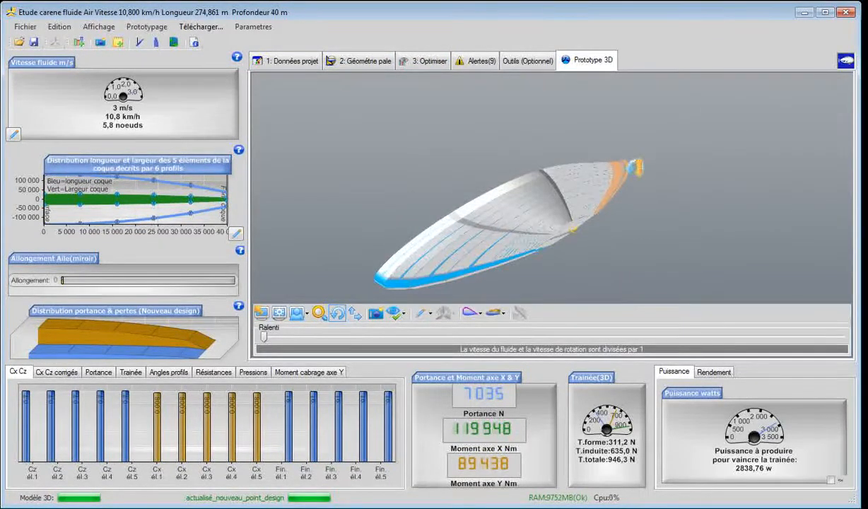
{"action": "left_click", "coordinate": [375, 64]}
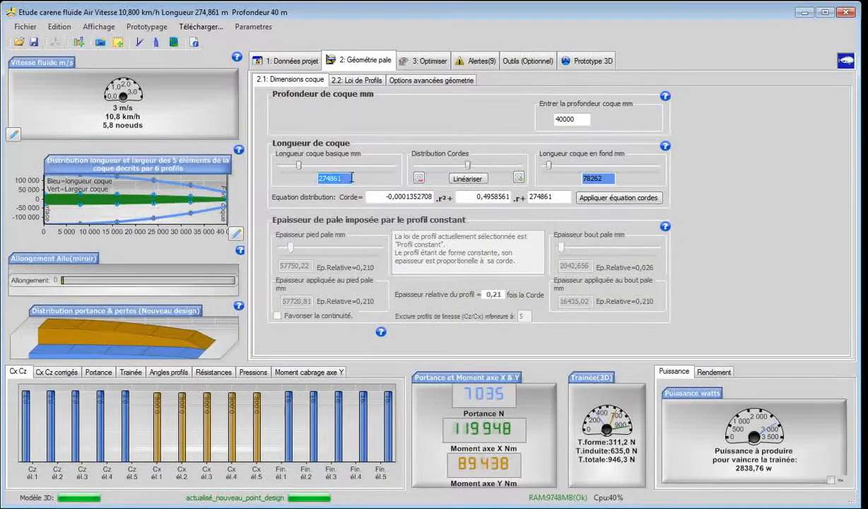
{"action": "type", "text": "22"}
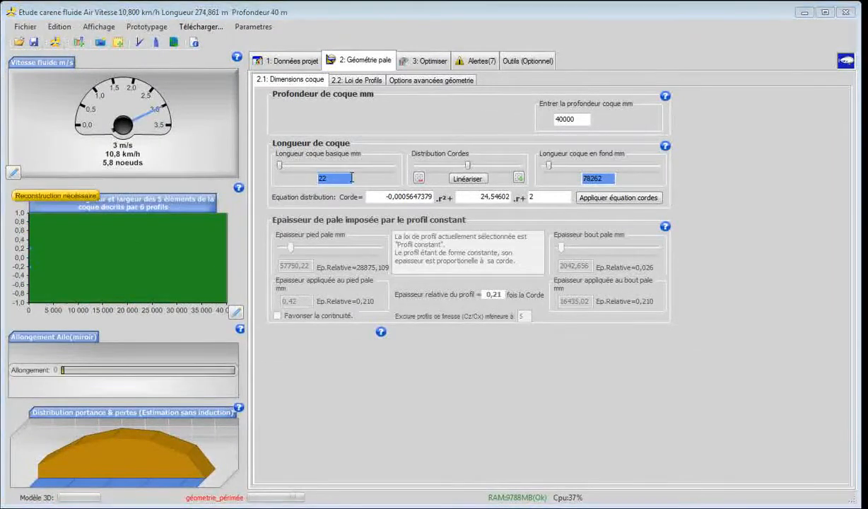
{"action": "type", "text": "0"}
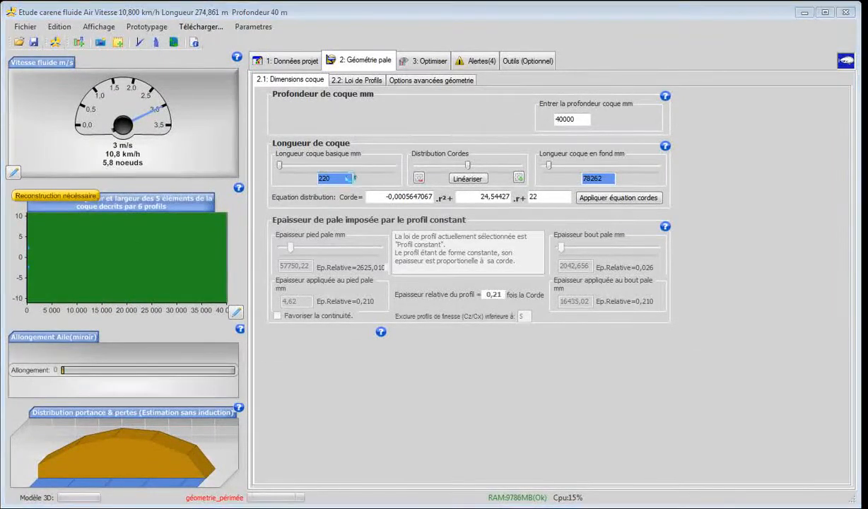
{"action": "type", "text": "00"}
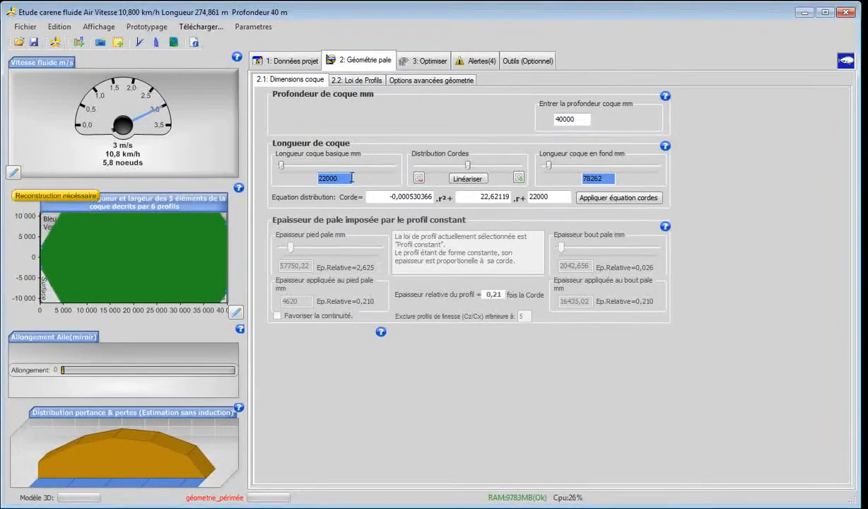
- Reduce the hull length at the bottom to 1 mm and linearise the length distribution
{"action": "left_click_drag", "start_coordinate": [549, 166], "coordinate": [542, 165]}
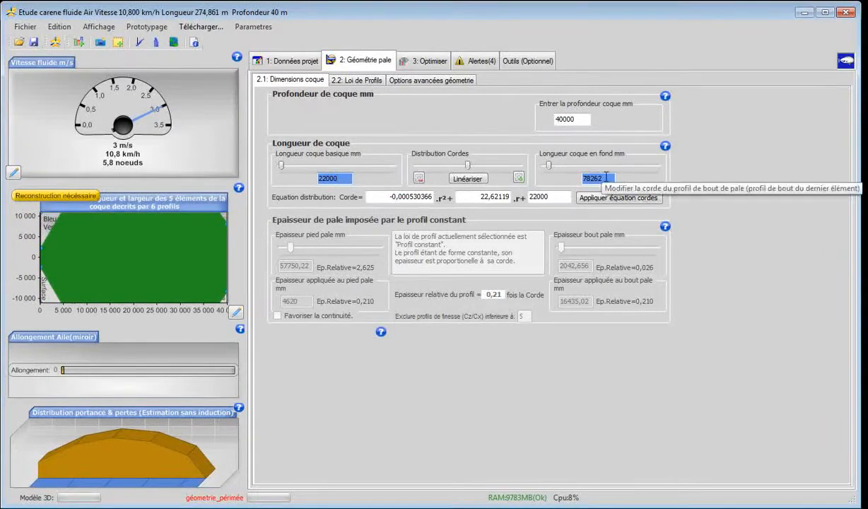
{"action": "left_click", "coordinate": [472, 180]}
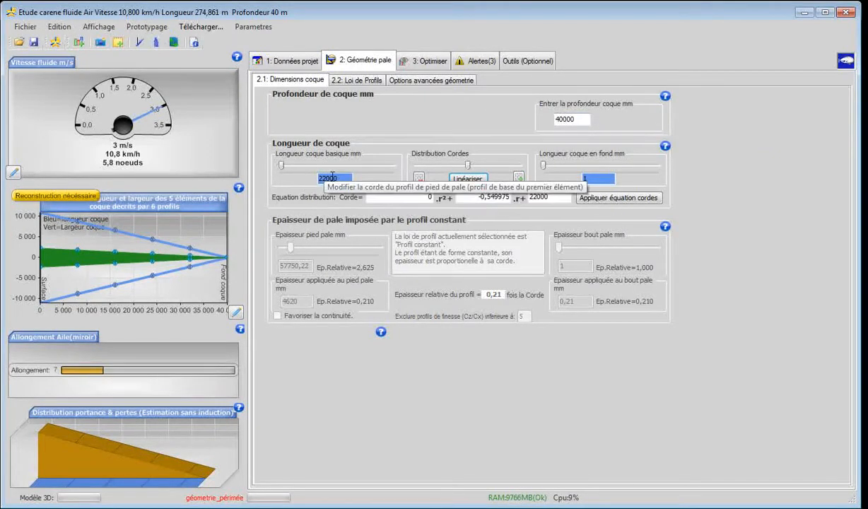
- Set the hull depth to 4000 mm and linearise the length distribution again
{"action": "left_click", "coordinate": [578, 119]}
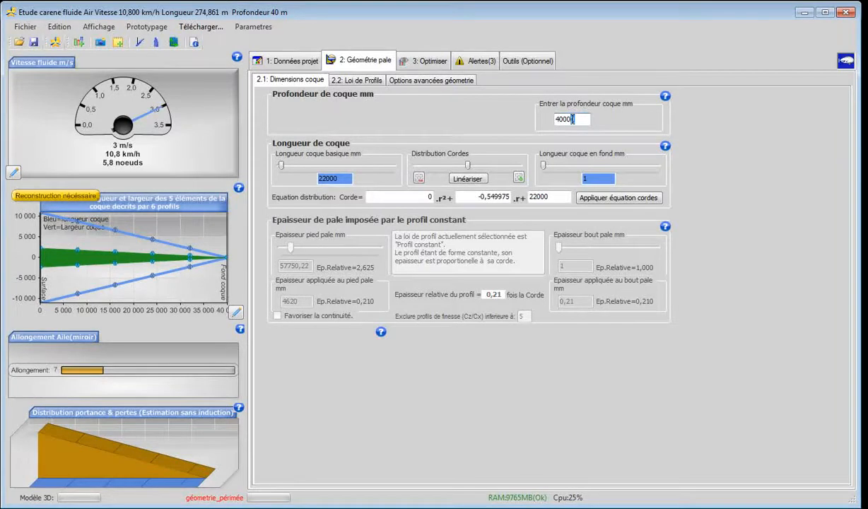
{"action": "key", "text": "BackSpace"}
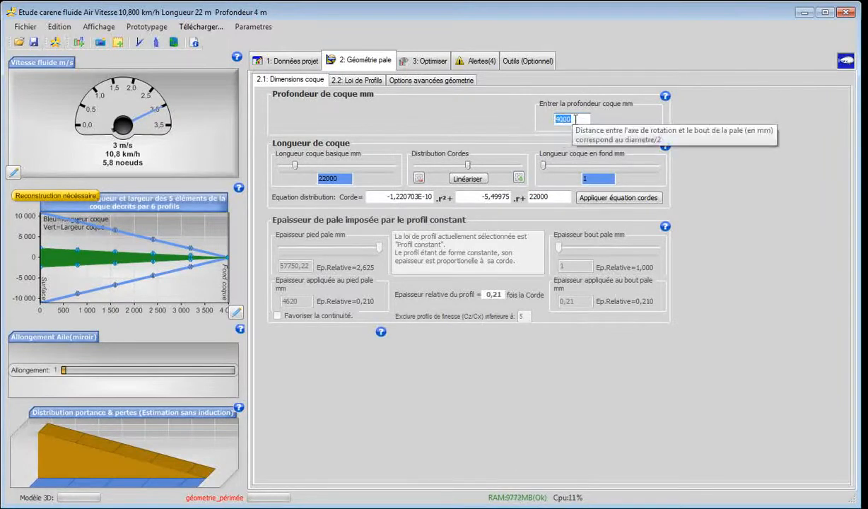
{"action": "left_click", "coordinate": [576, 121]}
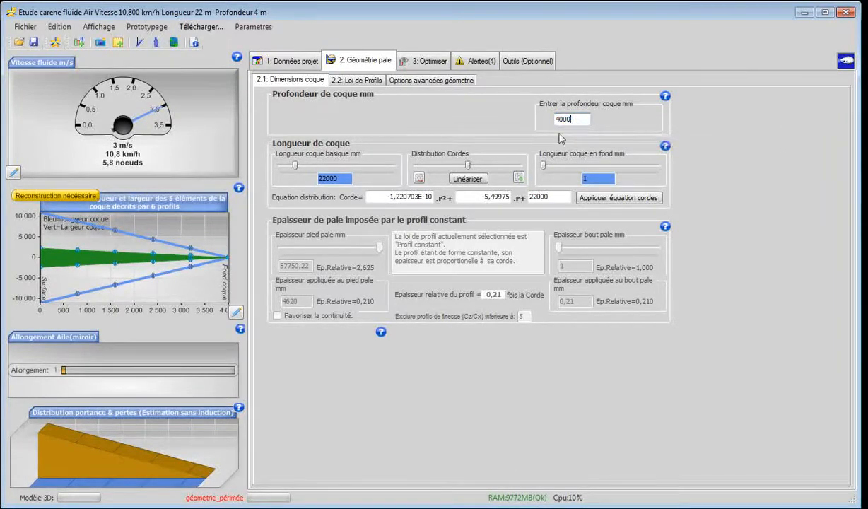
{"action": "left_click", "coordinate": [478, 180]}
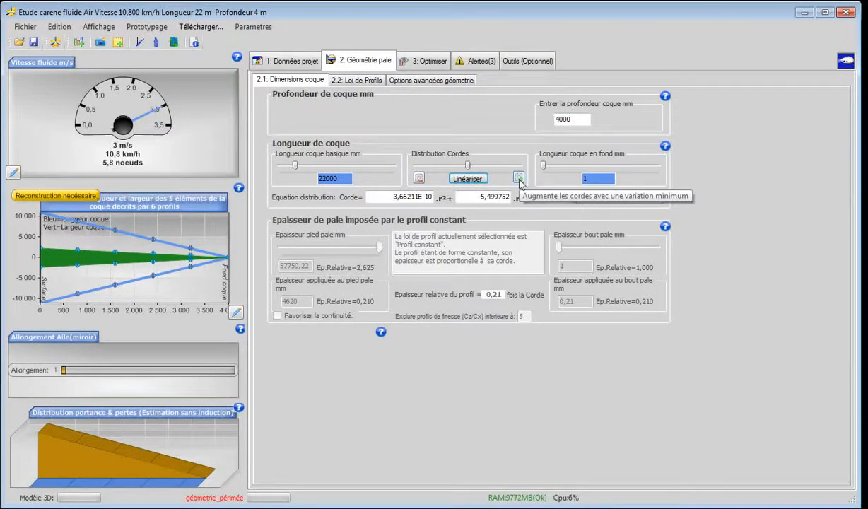
- Curve the hull length distribution outward to an r² coefficient of -0,001445833
{"action": "left_click", "coordinate": [519, 178]}
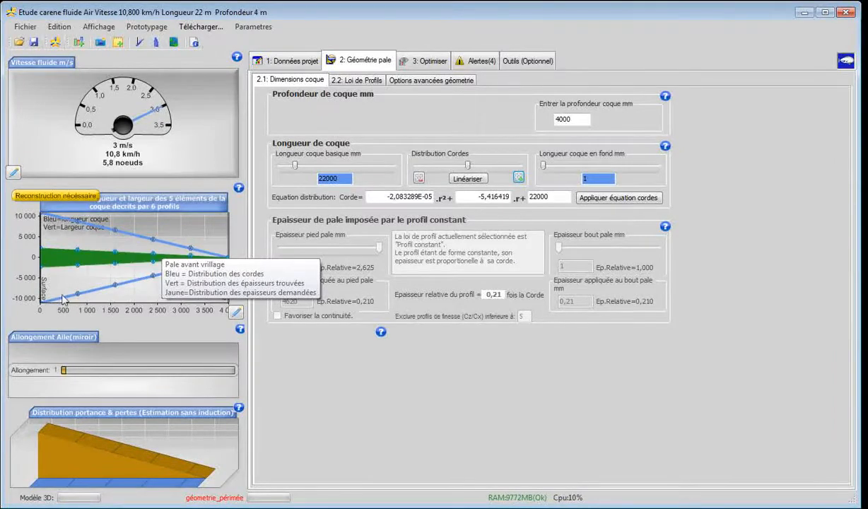
{"action": "mouse_move", "coordinate": [79, 296]}
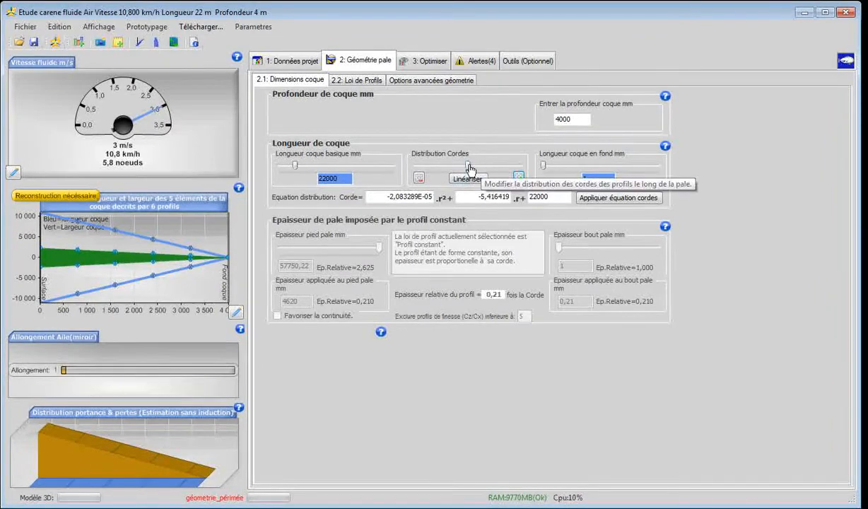
{"action": "left_click_drag", "start_coordinate": [467, 165], "coordinate": [485, 169]}
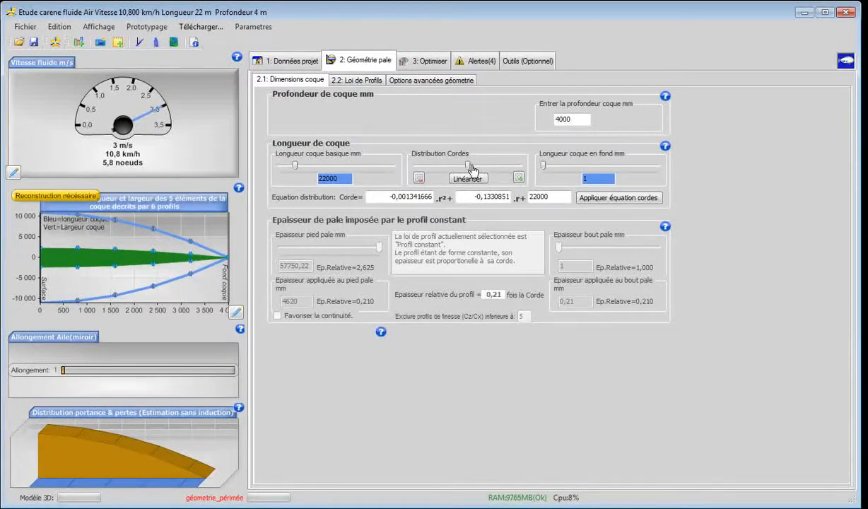
{"action": "left_click", "coordinate": [519, 179]}
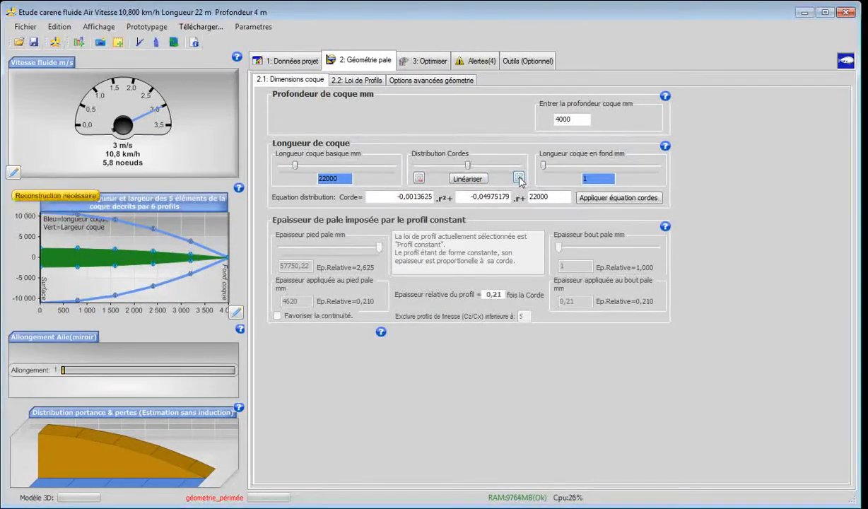
{"action": "left_click", "coordinate": [520, 179]}
{"action": "left_click", "coordinate": [519, 179]}
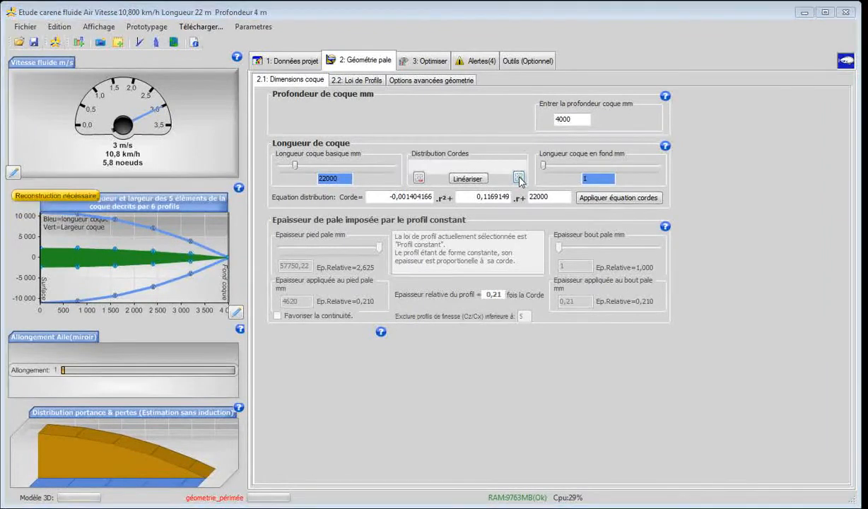
{"action": "left_click", "coordinate": [520, 179]}
{"action": "left_click", "coordinate": [520, 179]}
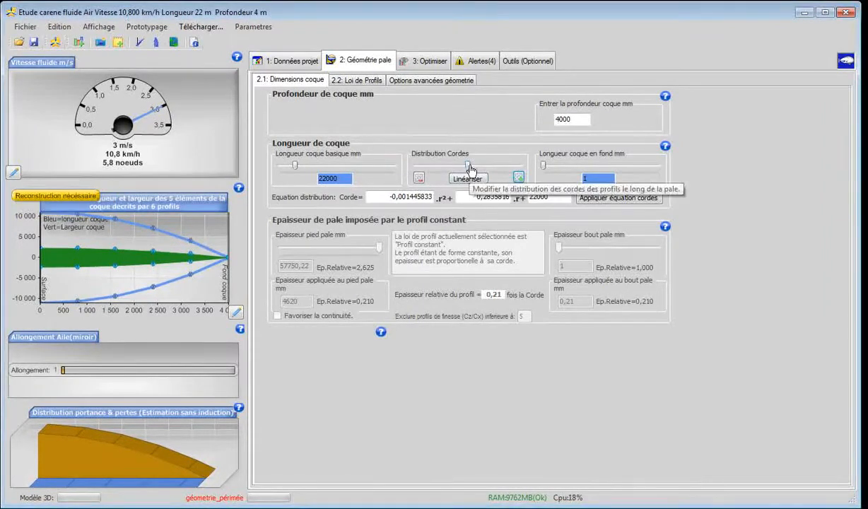
- Curve the hull length distribution further outward, then ease it back to an r² coefficient of -0,001702083
{"action": "left_click_drag", "start_coordinate": [472, 167], "coordinate": [474, 173]}
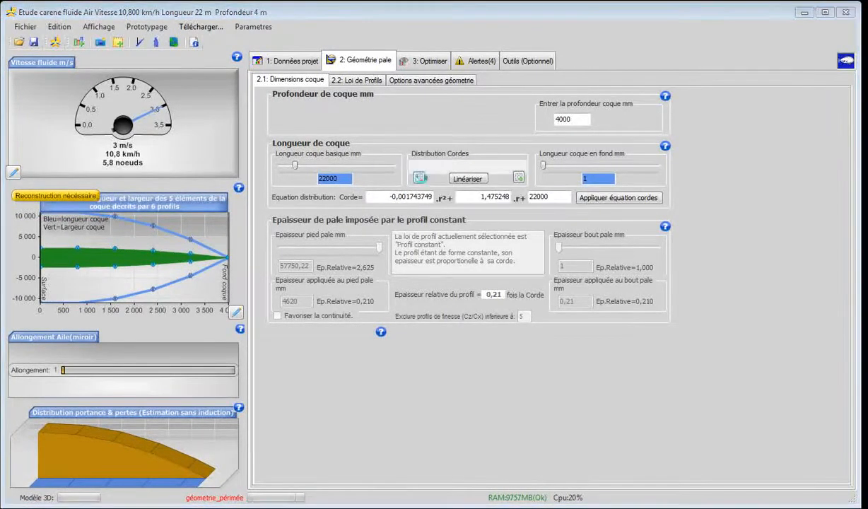
{"action": "left_click", "coordinate": [419, 179]}
{"action": "left_click", "coordinate": [419, 178]}
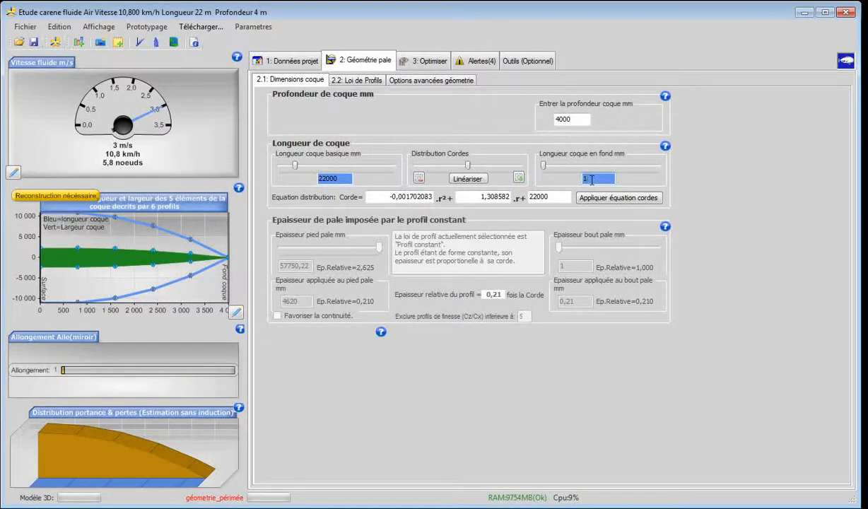
- Set the hull length at the bottom to 100 mm and rebuild the 3D prototype
{"action": "type", "text": "00"}
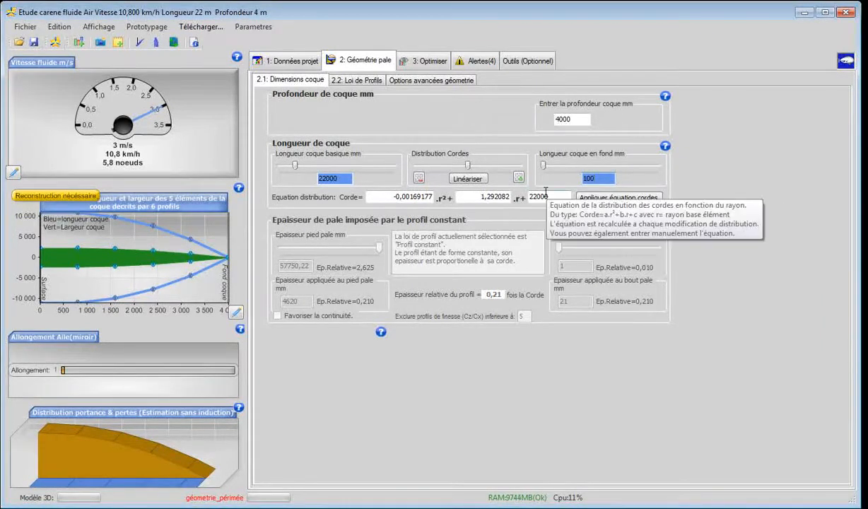
{"action": "left_click", "coordinate": [56, 42]}
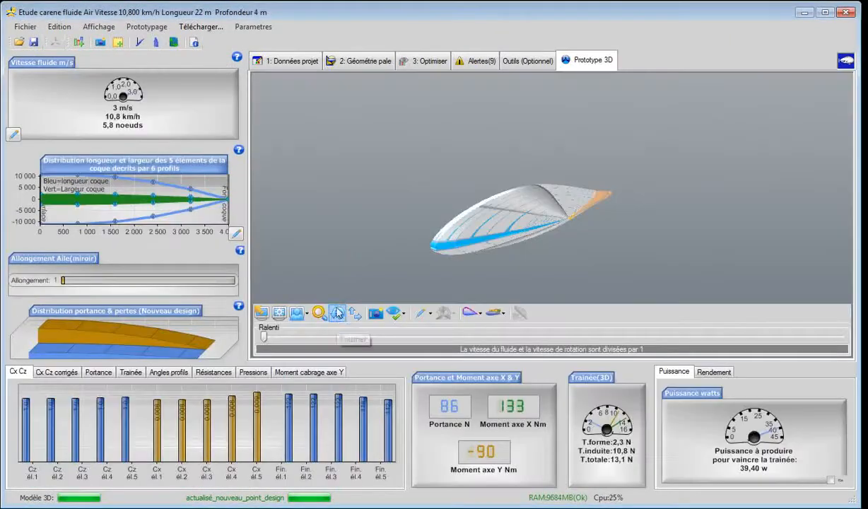
{"action": "left_click", "coordinate": [338, 313]}
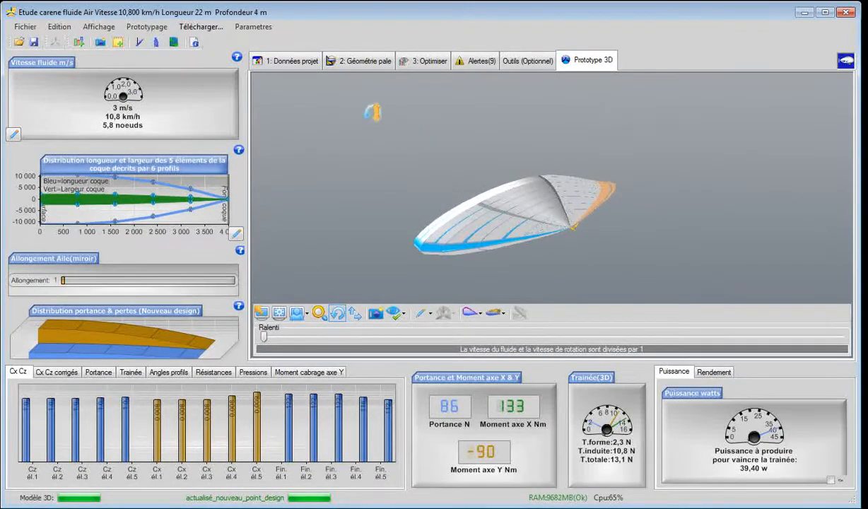
- Set the upstream fluid speed at the operating point to 22 m/s and rebuild the hull
{"action": "left_click", "coordinate": [295, 65]}
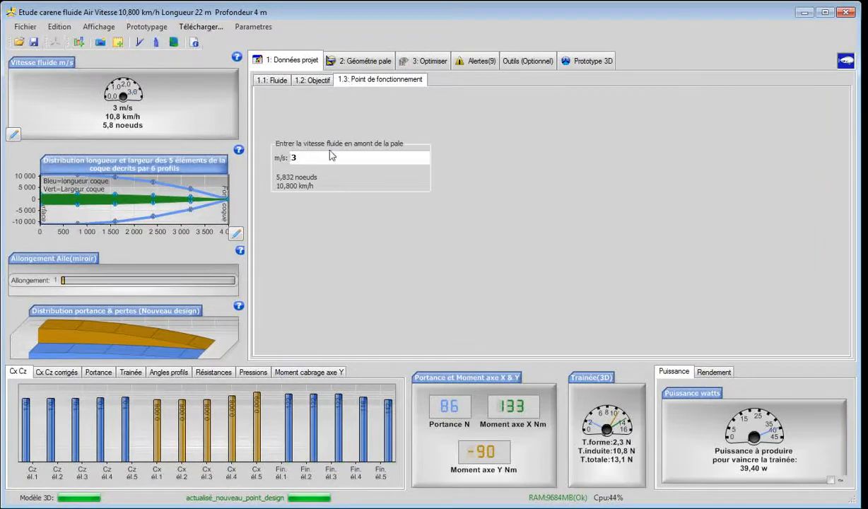
{"action": "left_click_drag", "start_coordinate": [308, 159], "coordinate": [285, 161]}
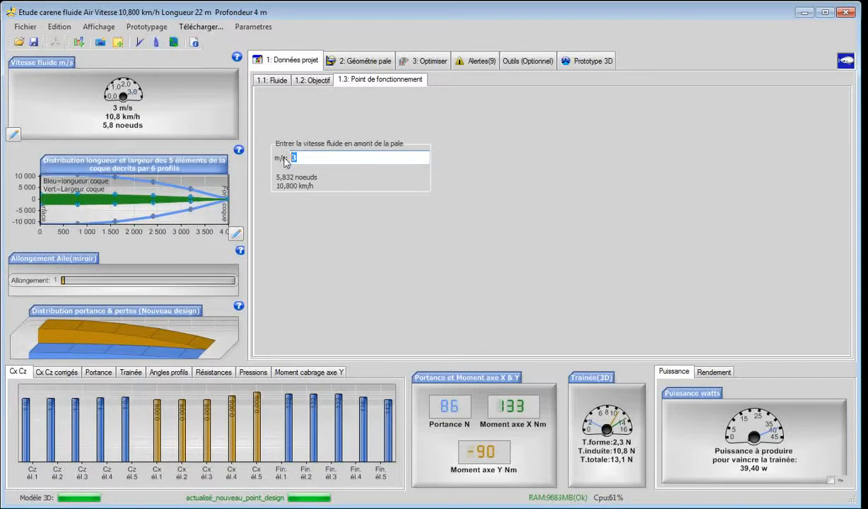
{"action": "type", "text": "2"}
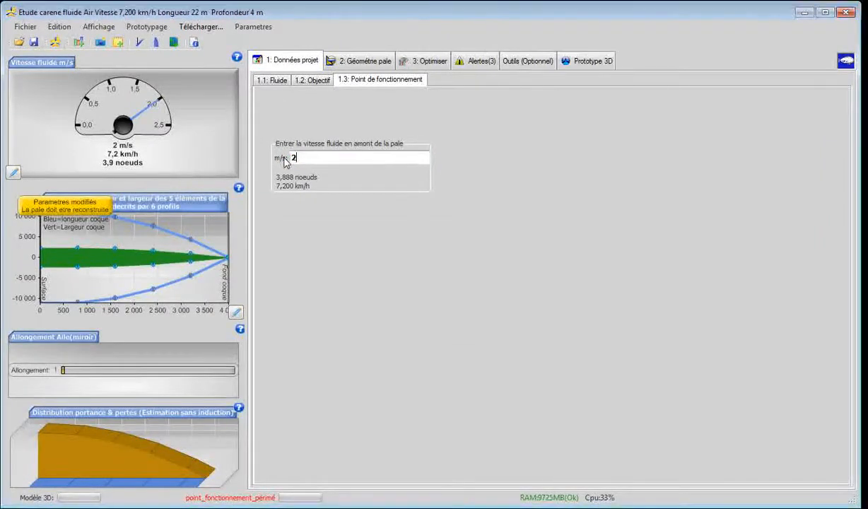
{"action": "type", "text": "2"}
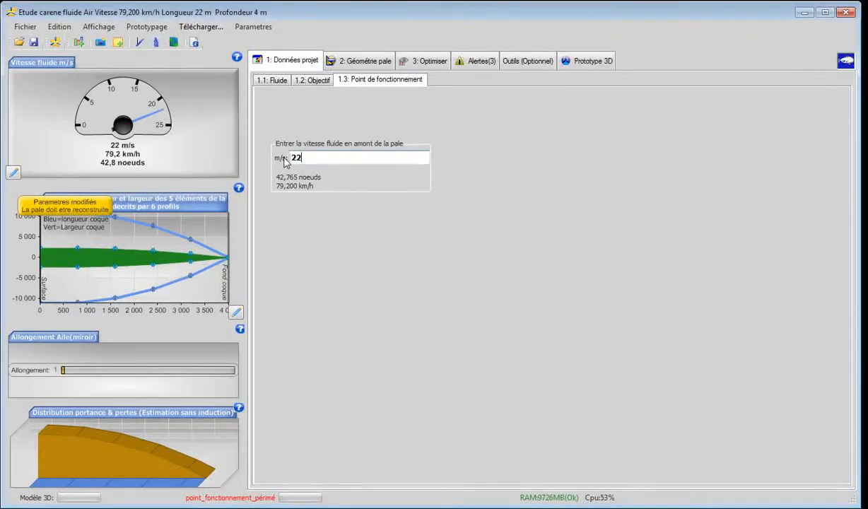
{"action": "left_click", "coordinate": [56, 42]}
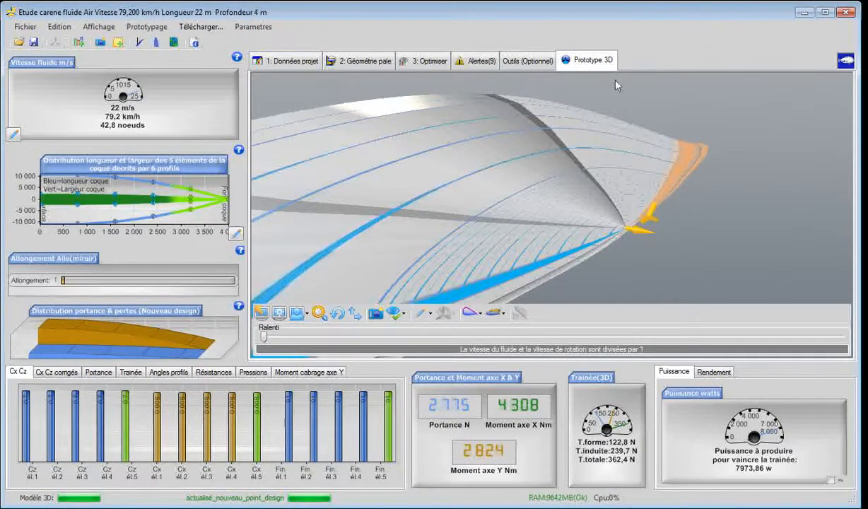
- Examine the rebuilt hull's shape in the 3D prototype from several angles and distances
{"action": "scroll", "coordinate": [466, 180], "scroll_direction": "down", "scroll_amount": 3}
{"action": "scroll", "coordinate": [465, 183], "scroll_direction": "up", "scroll_amount": 4}
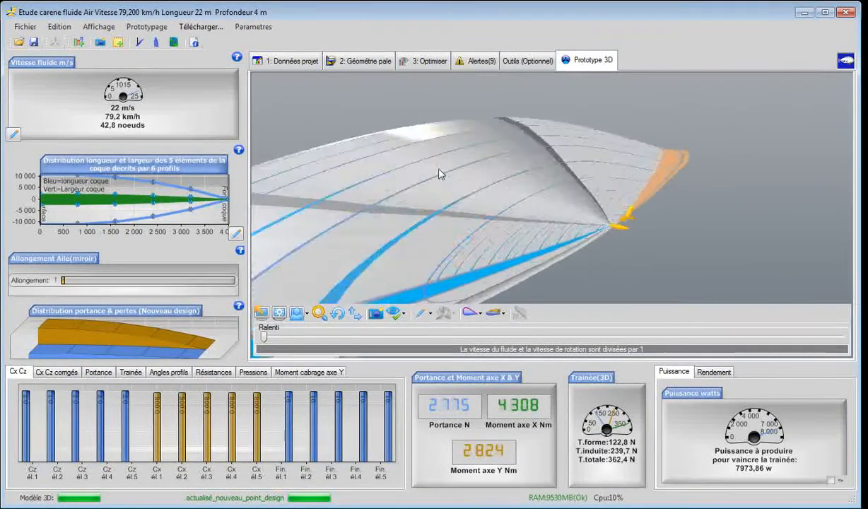
{"action": "scroll", "coordinate": [441, 172], "scroll_direction": "down", "scroll_amount": 4}
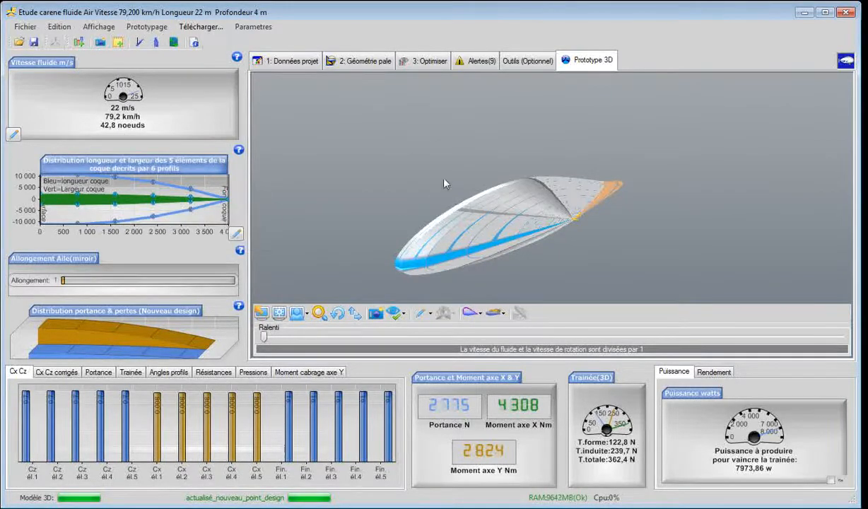
{"action": "left_click_drag", "start_coordinate": [338, 210], "coordinate": [363, 207]}
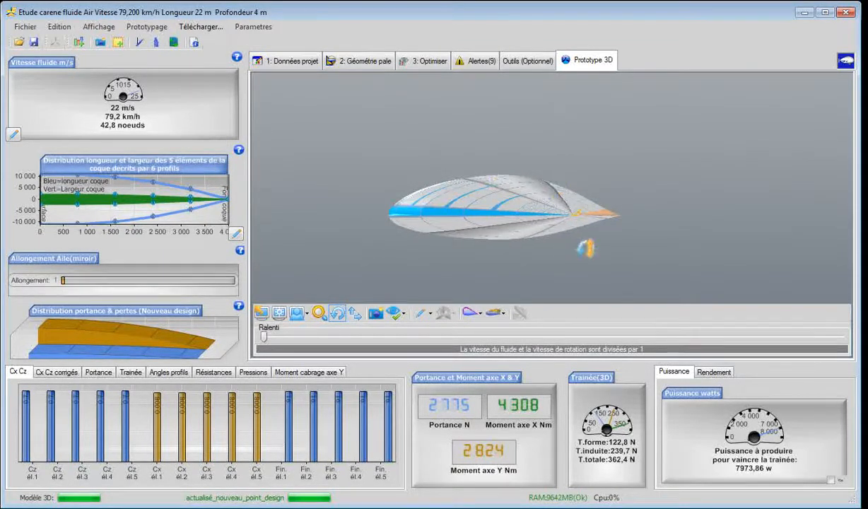
{"action": "mouse_move", "coordinate": [562, 239]}
{"action": "left_mouse_down"}
{"action": "mouse_move", "coordinate": [568, 253]}
{"action": "mouse_move", "coordinate": [598, 267]}
{"action": "mouse_move", "coordinate": [567, 249]}
{"action": "left_mouse_up"}
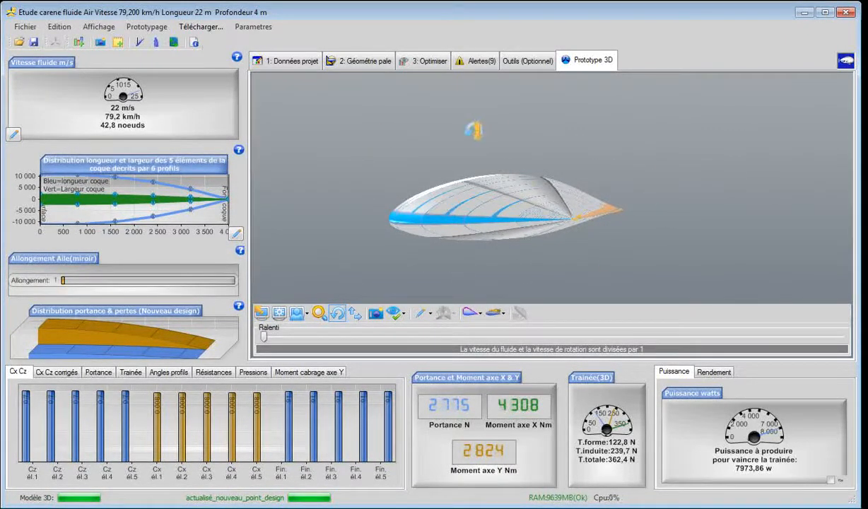
- Review the complete wing's calculated performance in the alert messages, including the lifted mass
{"action": "left_click", "coordinate": [489, 62]}
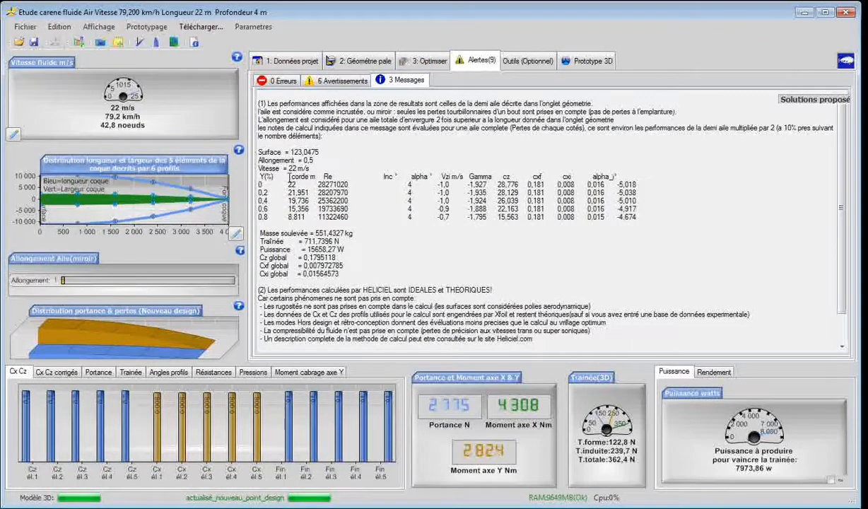
{"action": "left_click_drag", "start_coordinate": [260, 151], "coordinate": [389, 278]}
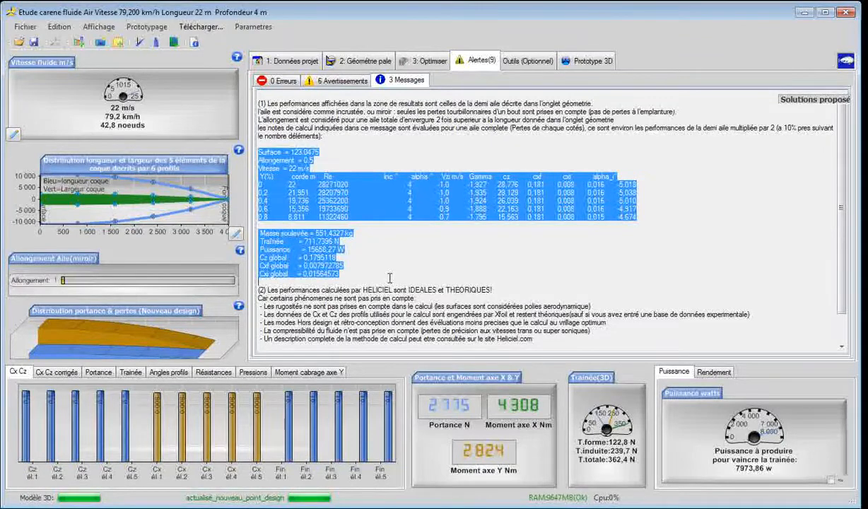
{"action": "left_click", "coordinate": [390, 279]}
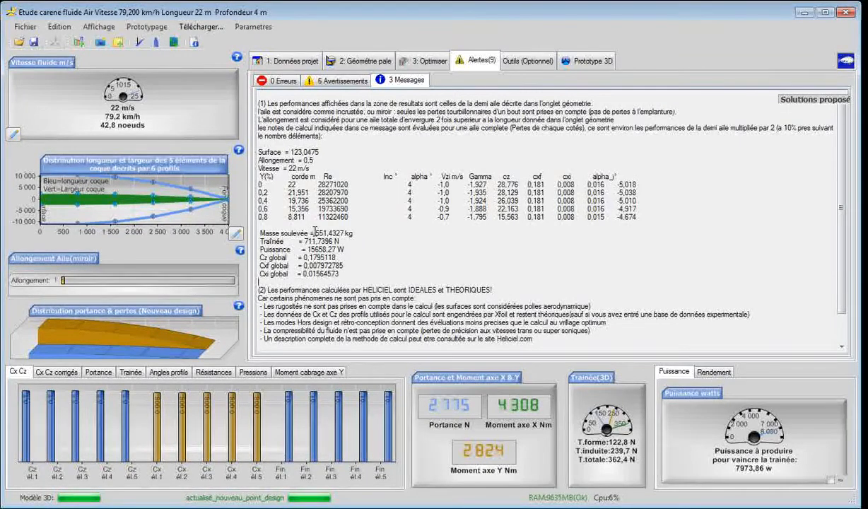
{"action": "left_click_drag", "start_coordinate": [314, 232], "coordinate": [325, 231]}
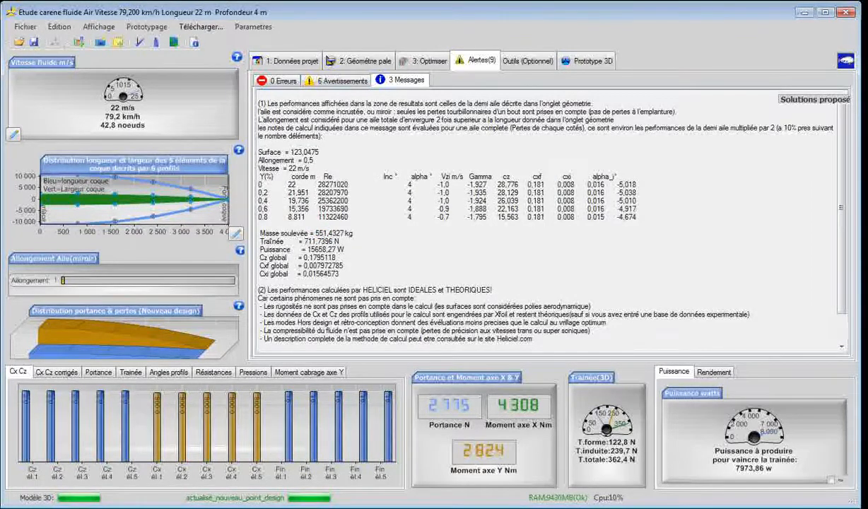
- Switch to the Notepad example and check its required lift of 3000N and volume of 600m³
{"action": "key", "text": "alt+Tab"}
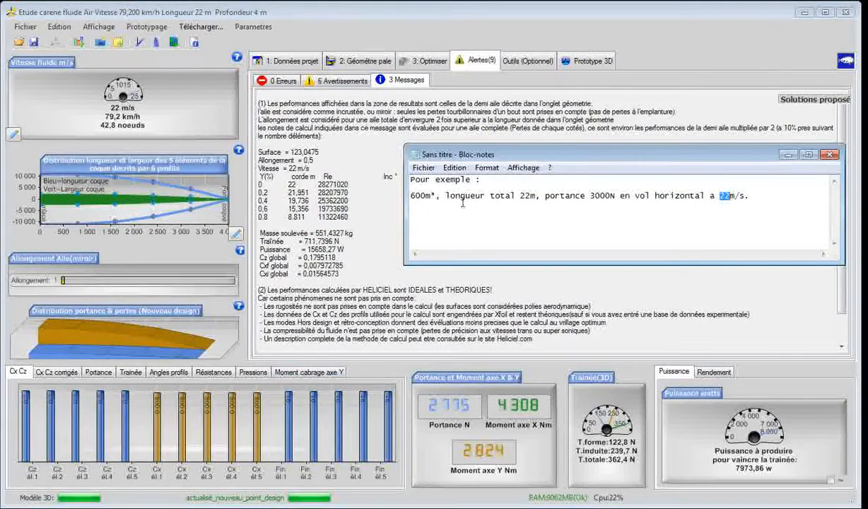
{"action": "left_click_drag", "start_coordinate": [591, 195], "coordinate": [606, 196]}
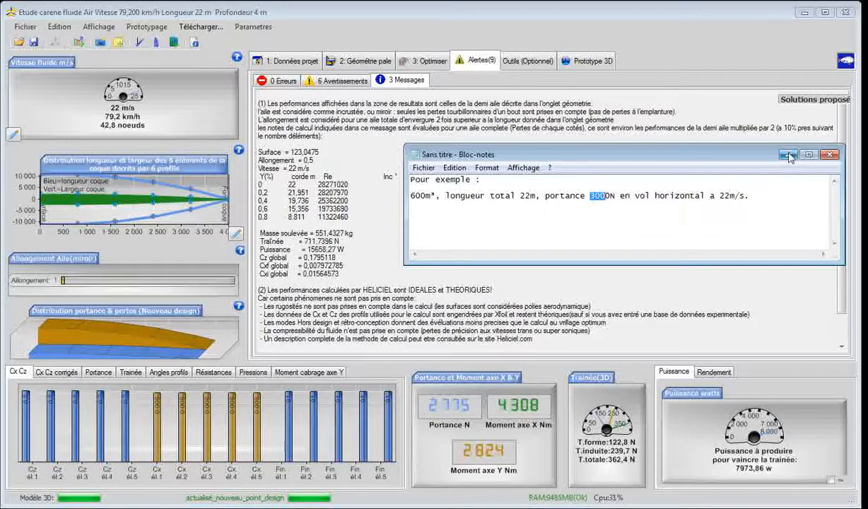
{"action": "left_click_drag", "start_coordinate": [411, 196], "coordinate": [423, 197]}
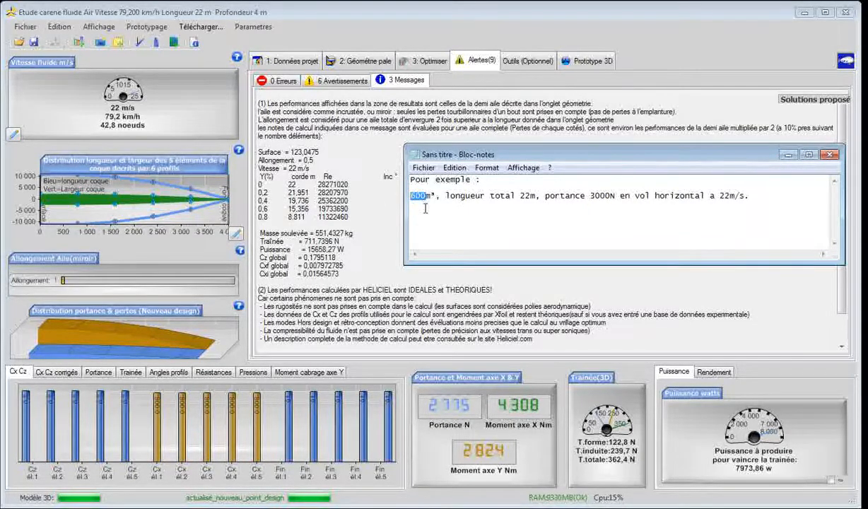
{"action": "left_click", "coordinate": [789, 160]}
- Open the element details beside the 3D prototype and check element 1's volume in the Carenes properties
{"action": "left_click", "coordinate": [591, 60]}
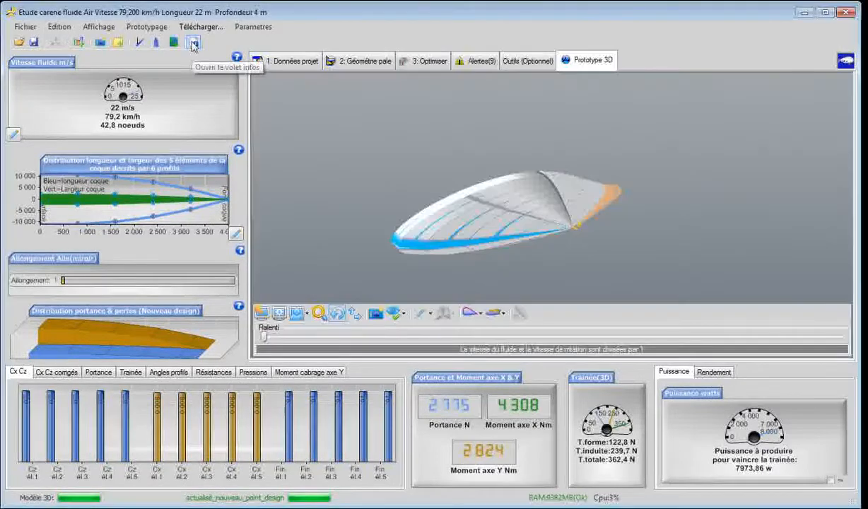
{"action": "left_click", "coordinate": [194, 43]}
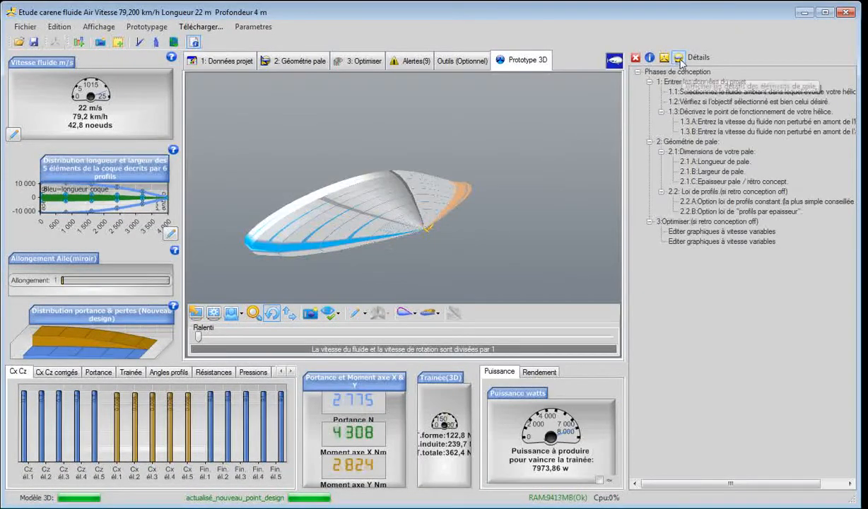
{"action": "left_click", "coordinate": [679, 58]}
{"action": "left_click", "coordinate": [732, 57]}
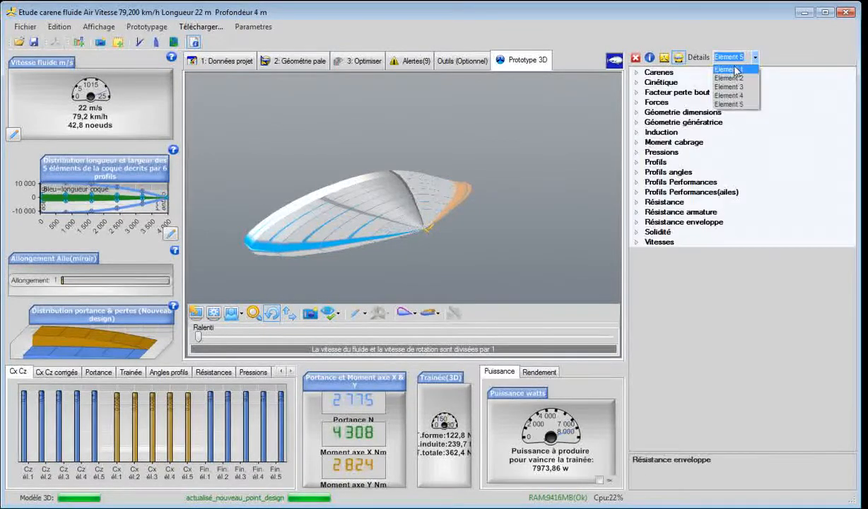
{"action": "left_click", "coordinate": [735, 70]}
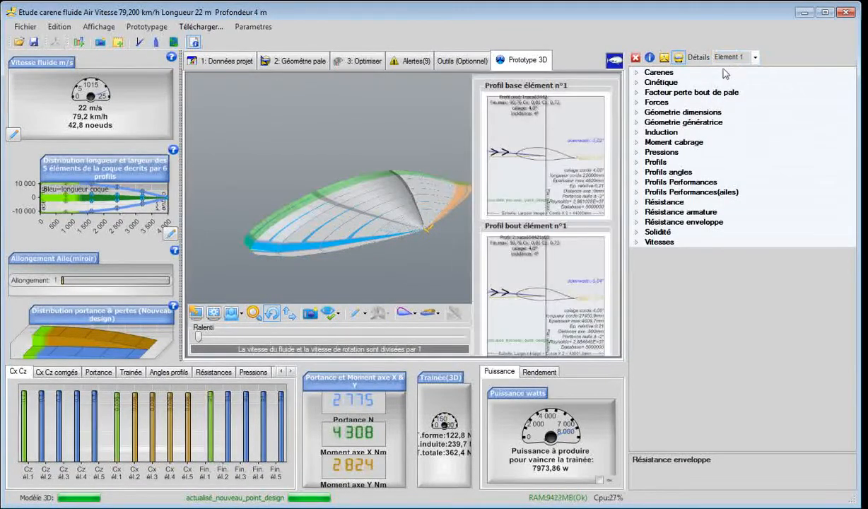
{"action": "left_click", "coordinate": [636, 72]}
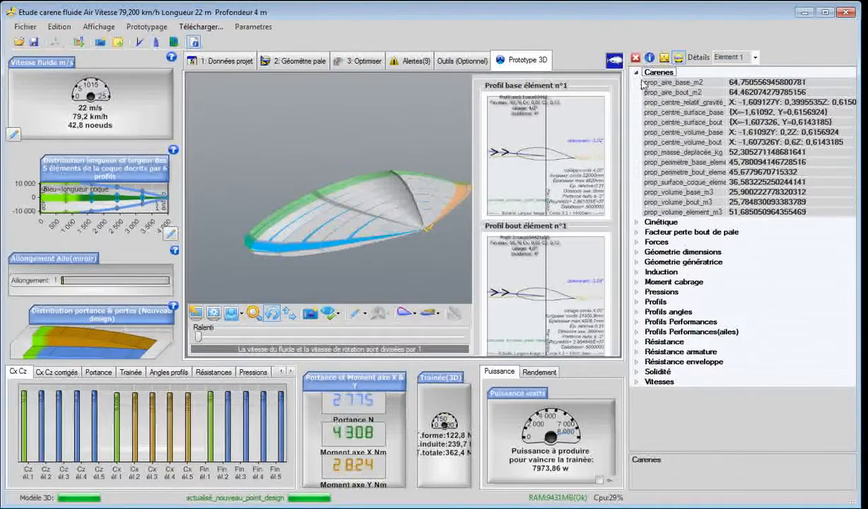
{"action": "left_click", "coordinate": [683, 214]}
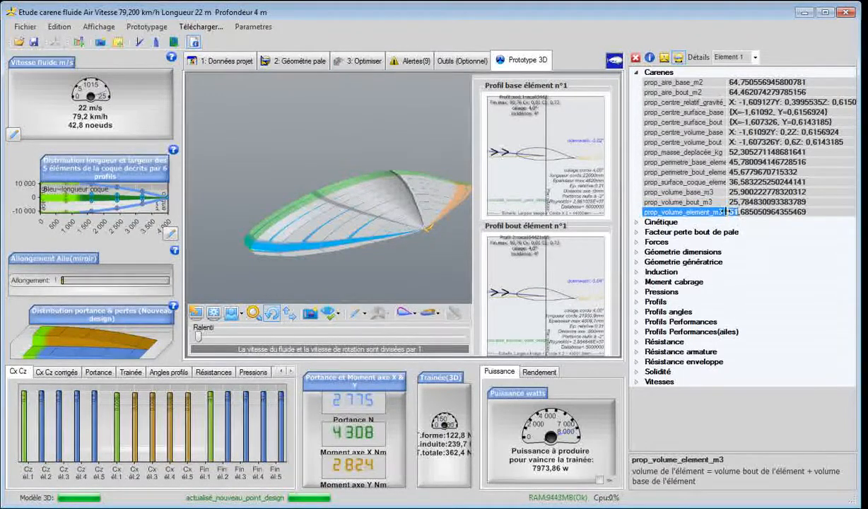
- Inspect the volumes of the hull's individual elements and compare them with the 600m³ requirement in the Notepad example
{"action": "left_click", "coordinate": [278, 238]}
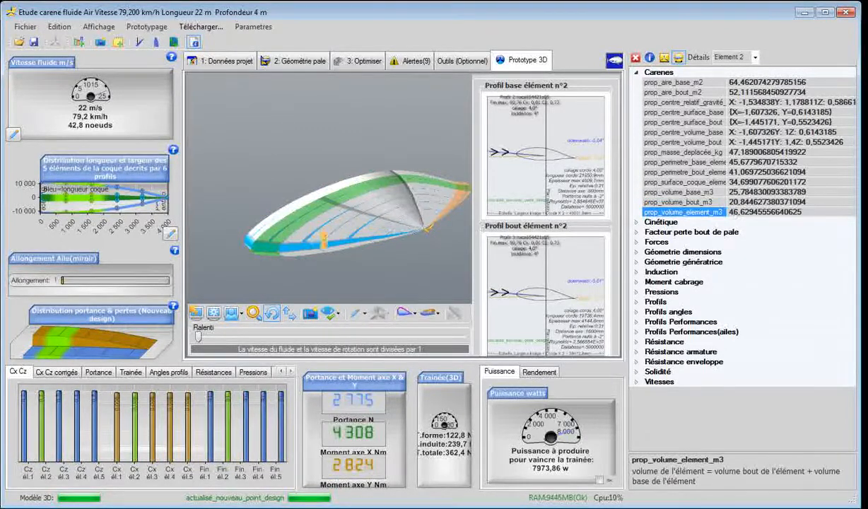
{"action": "left_click", "coordinate": [306, 232]}
{"action": "left_click", "coordinate": [338, 236]}
{"action": "left_click", "coordinate": [428, 226]}
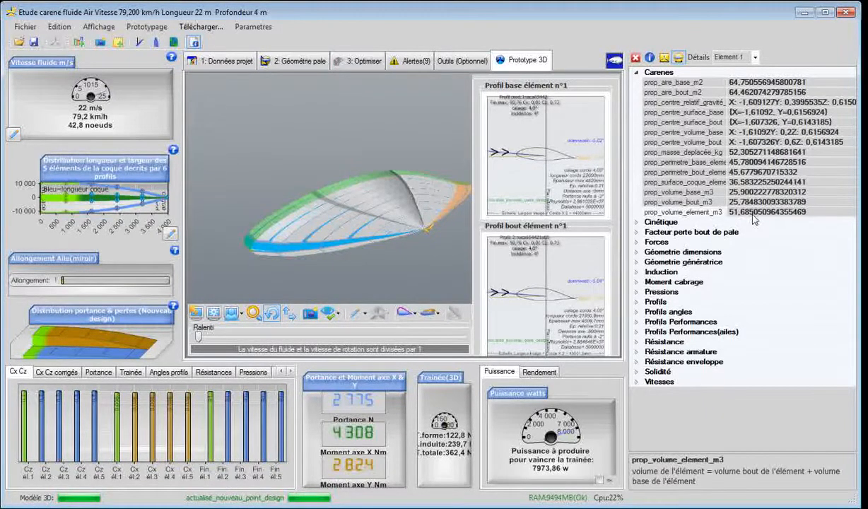
{"action": "left_click", "coordinate": [379, 264]}
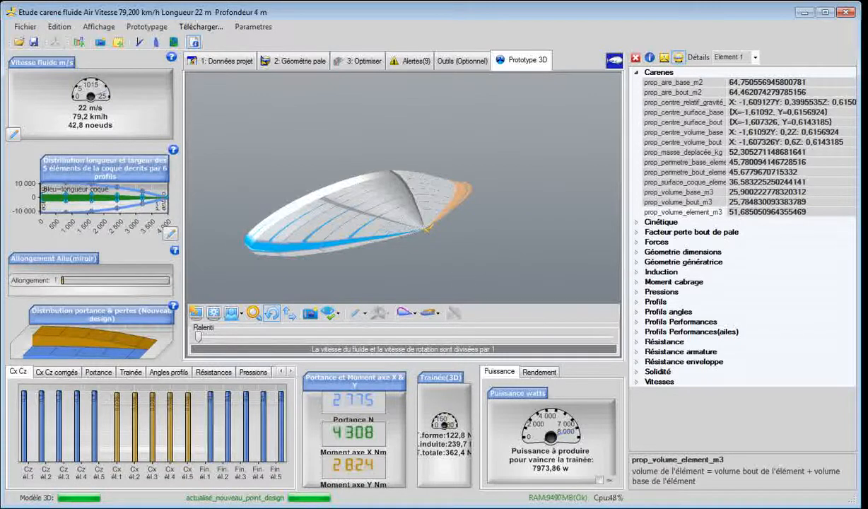
{"action": "key", "text": "alt+Tab"}
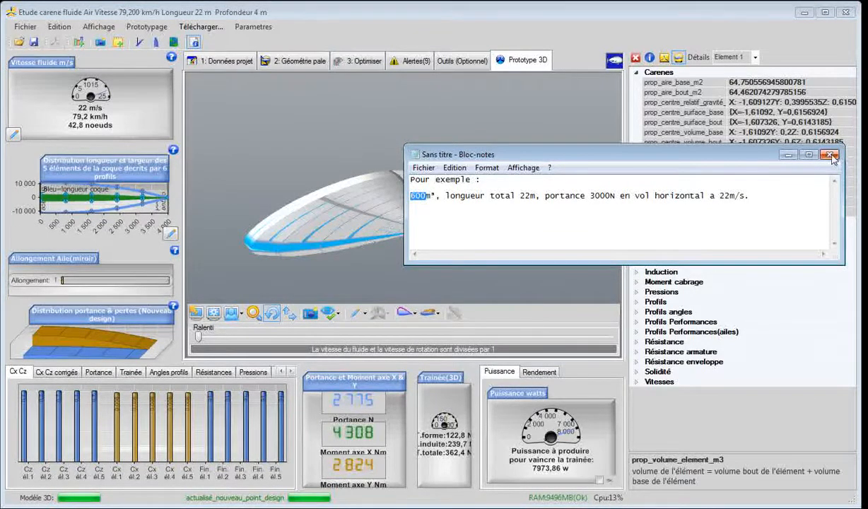
{"action": "left_click", "coordinate": [788, 154]}
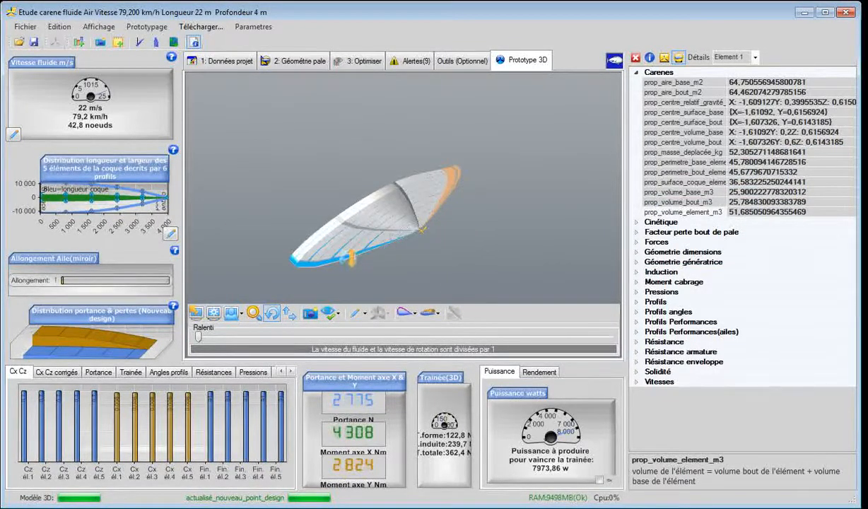
- Inspect element 2's hull properties and examine the whole hull from the side and from below in 3D
{"action": "left_click", "coordinate": [341, 255]}
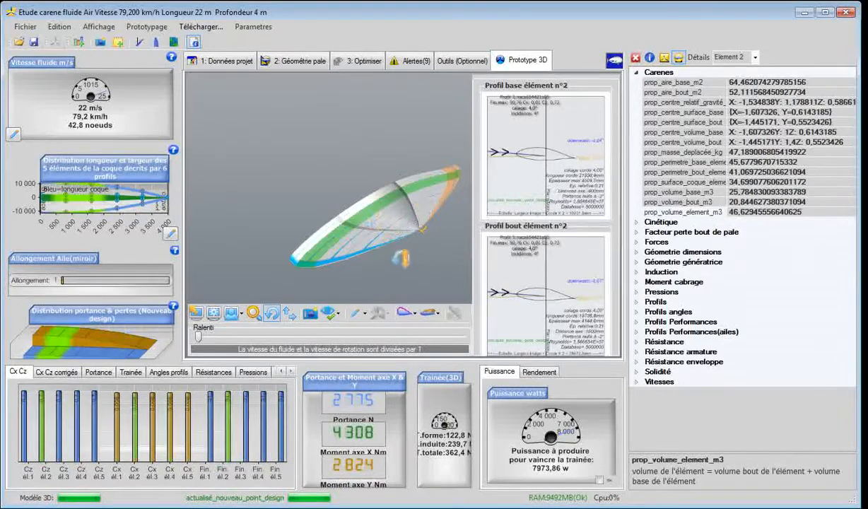
{"action": "left_click_drag", "start_coordinate": [405, 265], "coordinate": [384, 192]}
{"action": "left_click_drag", "start_coordinate": [221, 223], "coordinate": [327, 200]}
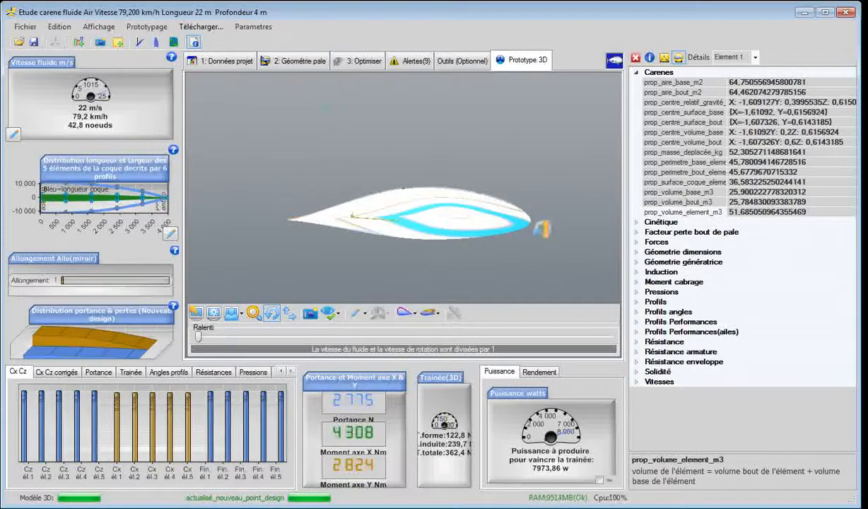
{"action": "left_click_drag", "start_coordinate": [554, 171], "coordinate": [312, 174]}
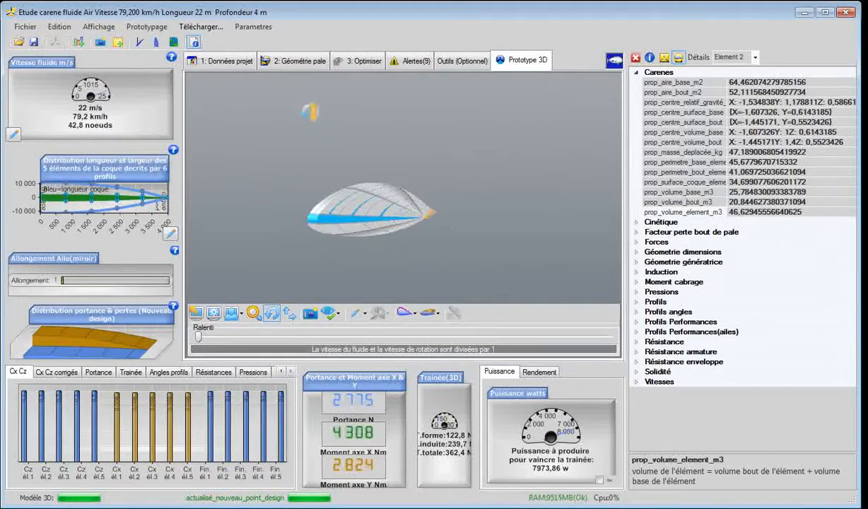
- Replace the hull's constant profile with zeb1 from the profile database, applying it as the default profile law
{"action": "left_click", "coordinate": [298, 62]}
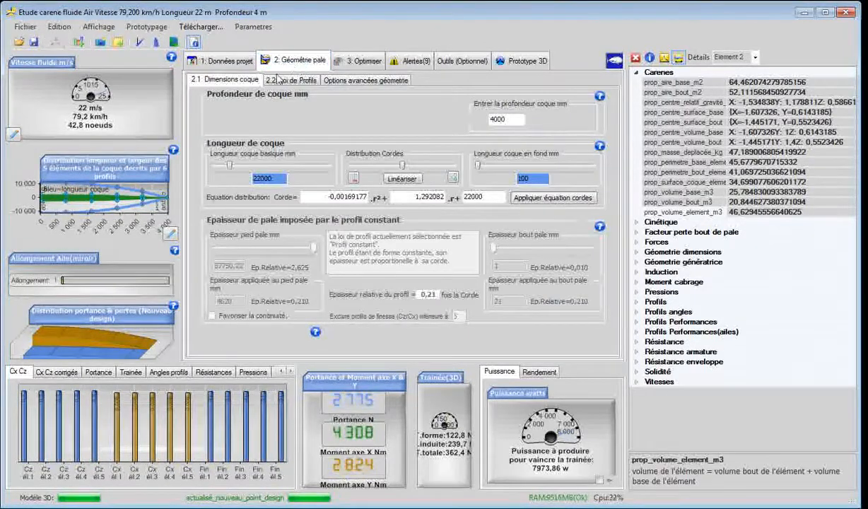
{"action": "left_click", "coordinate": [299, 82]}
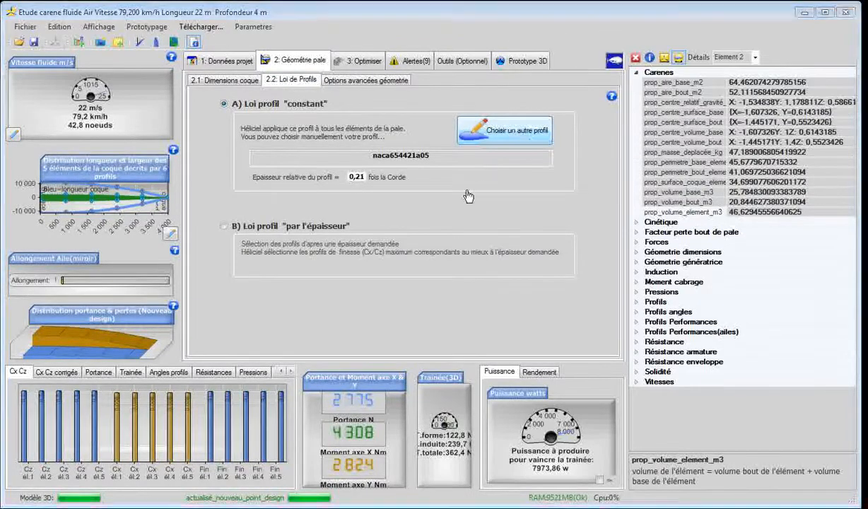
{"action": "left_click", "coordinate": [504, 130]}
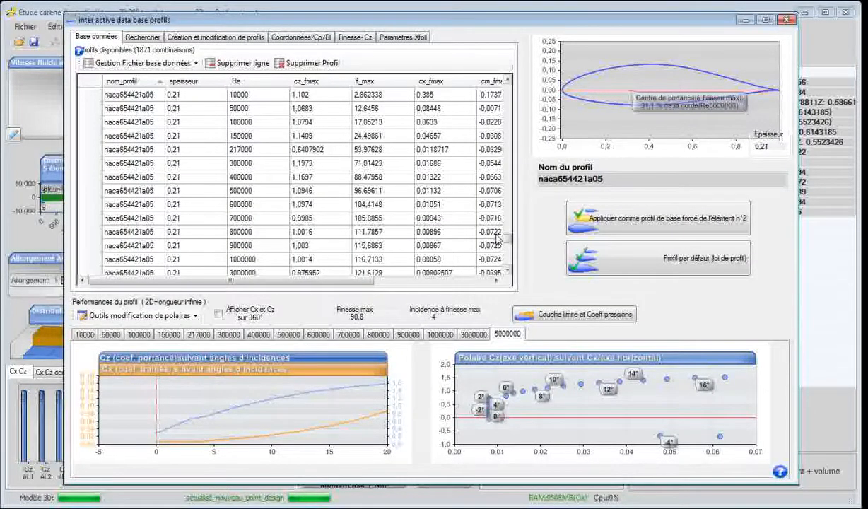
{"action": "left_click_drag", "start_coordinate": [508, 239], "coordinate": [508, 264]}
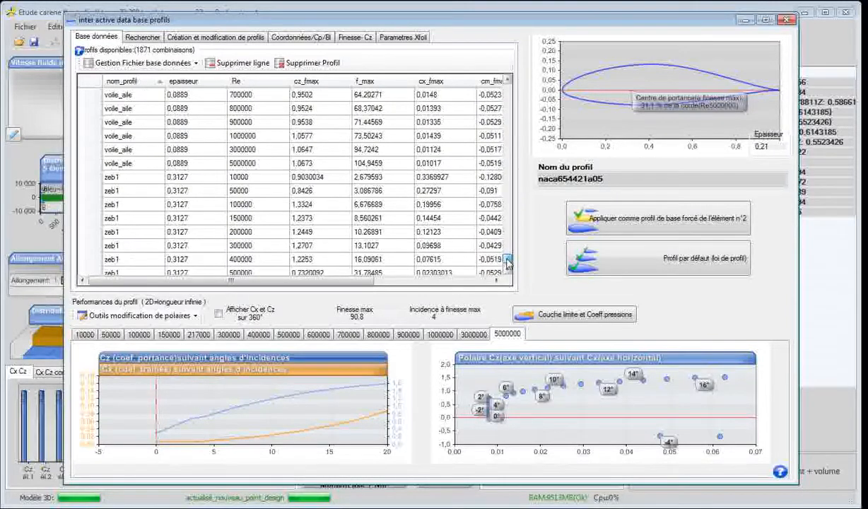
{"action": "left_click", "coordinate": [132, 205]}
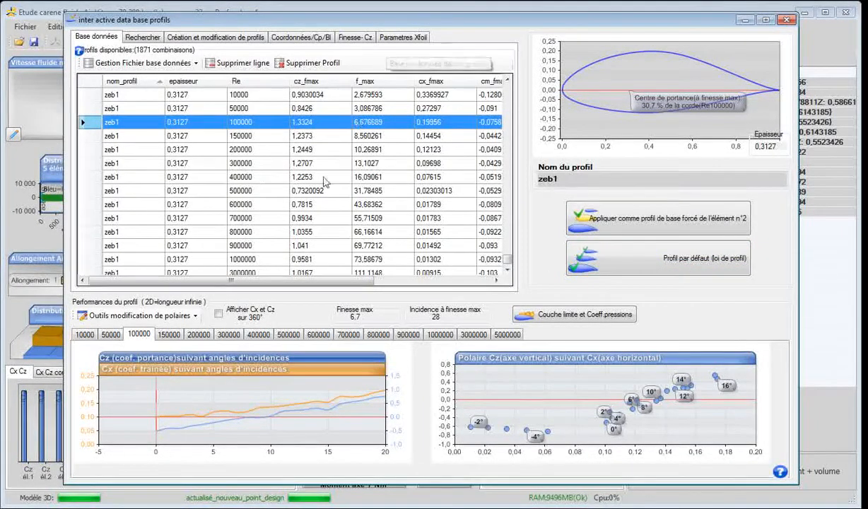
{"action": "left_click", "coordinate": [646, 271]}
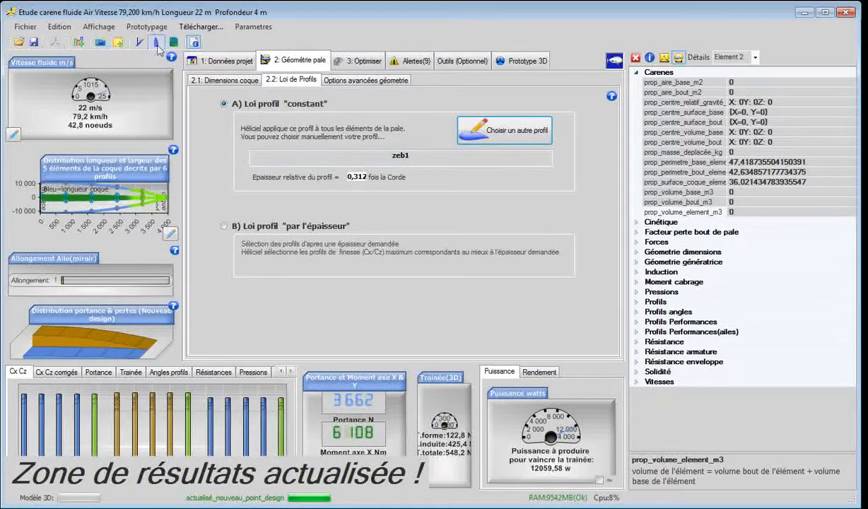
- Examine the zeb1 hull in the 3D prototype from several angles, including element 3's properties
{"action": "left_click", "coordinate": [523, 61]}
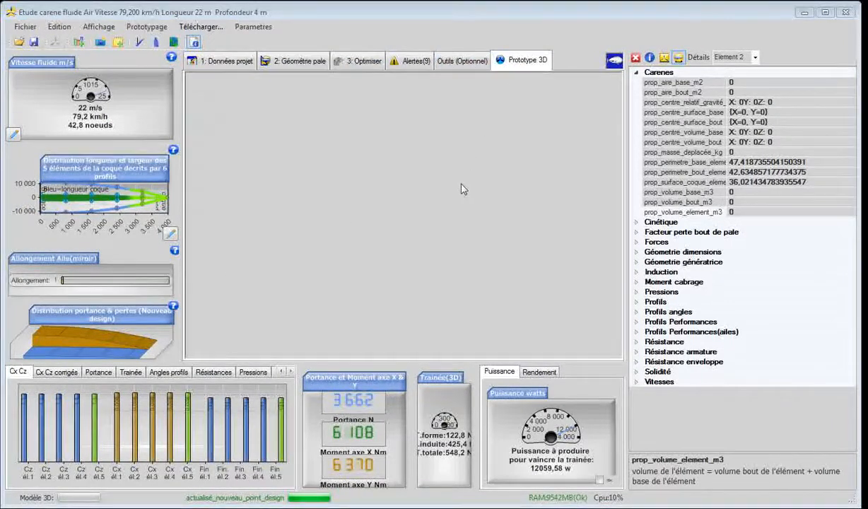
{"action": "scroll", "coordinate": [462, 230], "scroll_direction": "down", "scroll_amount": 4}
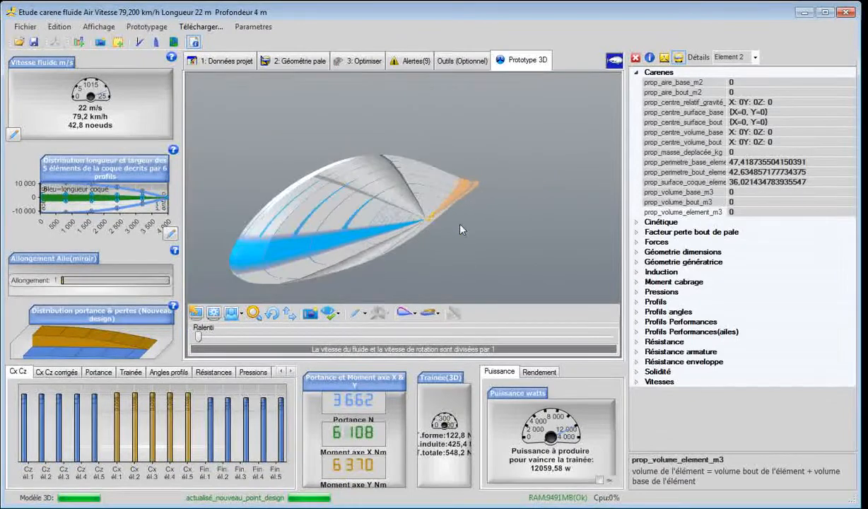
{"action": "left_click", "coordinate": [272, 312]}
{"action": "left_click_drag", "start_coordinate": [384, 261], "coordinate": [192, 270]}
{"action": "left_click", "coordinate": [288, 227]}
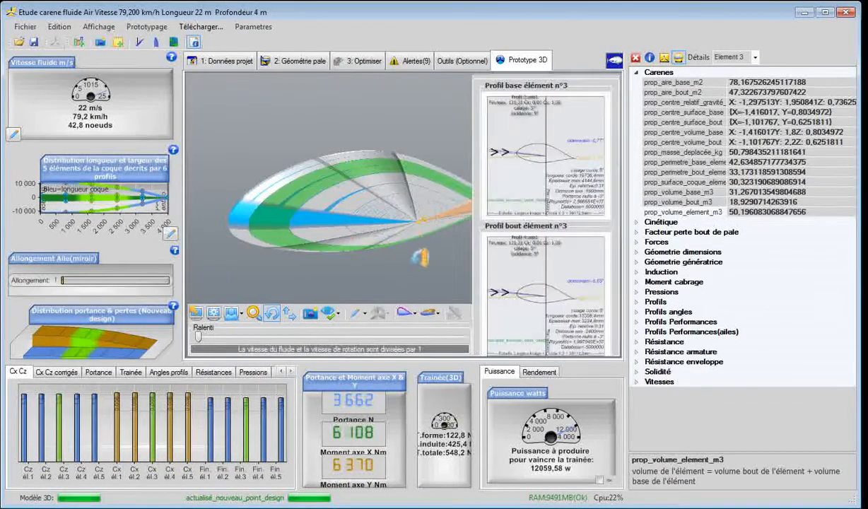
{"action": "mouse_move", "coordinate": [420, 258]}
{"action": "left_mouse_down"}
{"action": "mouse_move", "coordinate": [428, 268]}
{"action": "mouse_move", "coordinate": [407, 270]}
{"action": "mouse_move", "coordinate": [414, 267]}
{"action": "left_mouse_up"}
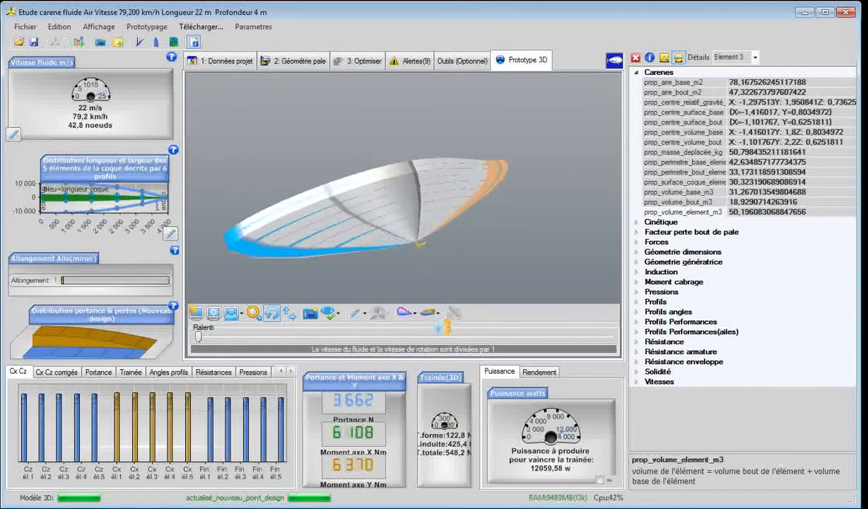
- Check the volume of each hull element from 1 to 5 in the Carenes properties
{"action": "left_click", "coordinate": [398, 168]}
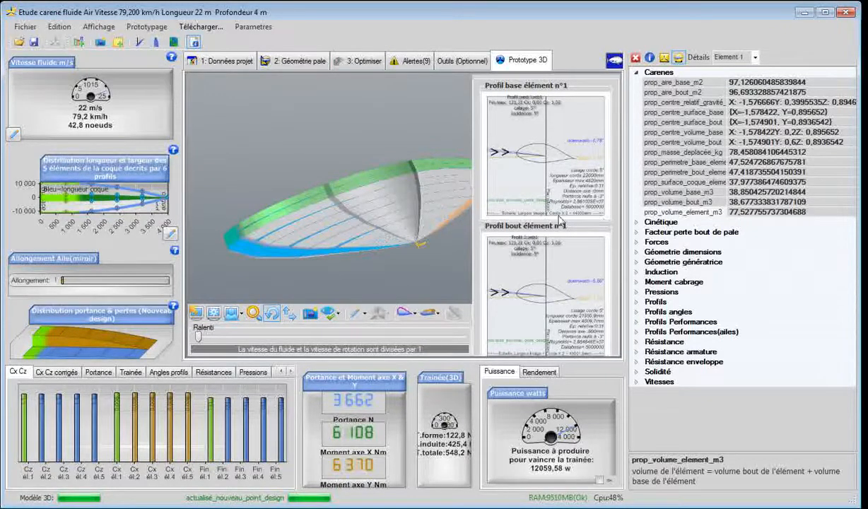
{"action": "left_click", "coordinate": [307, 231]}
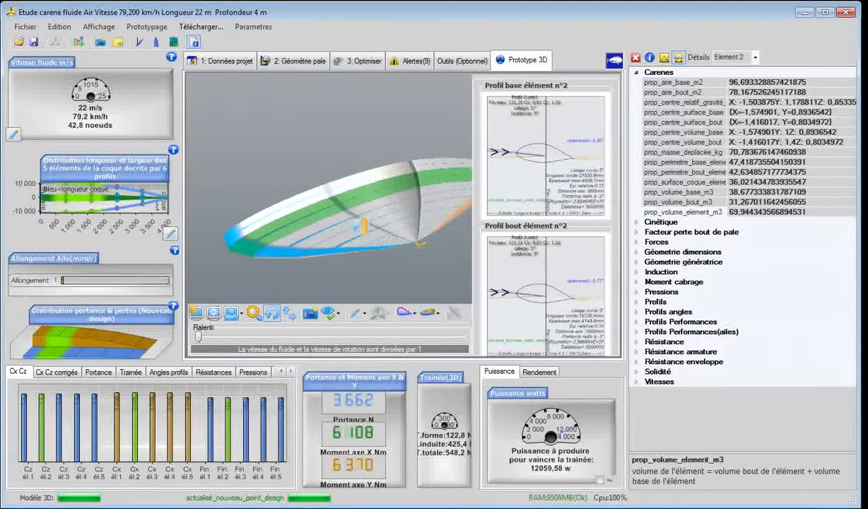
{"action": "left_click", "coordinate": [382, 225]}
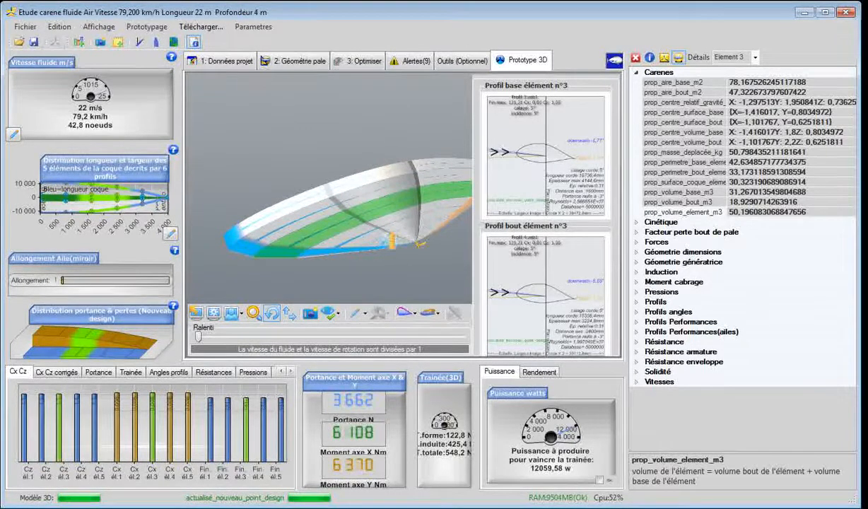
{"action": "left_click", "coordinate": [371, 228]}
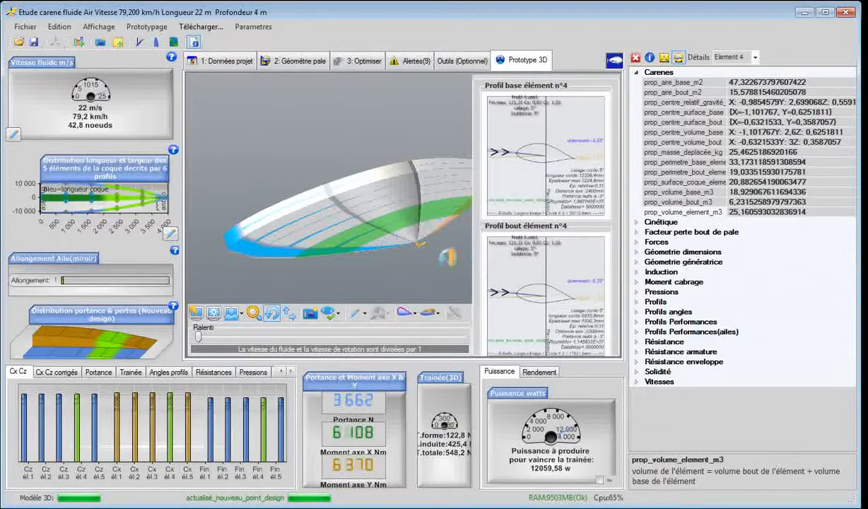
{"action": "left_click", "coordinate": [405, 236]}
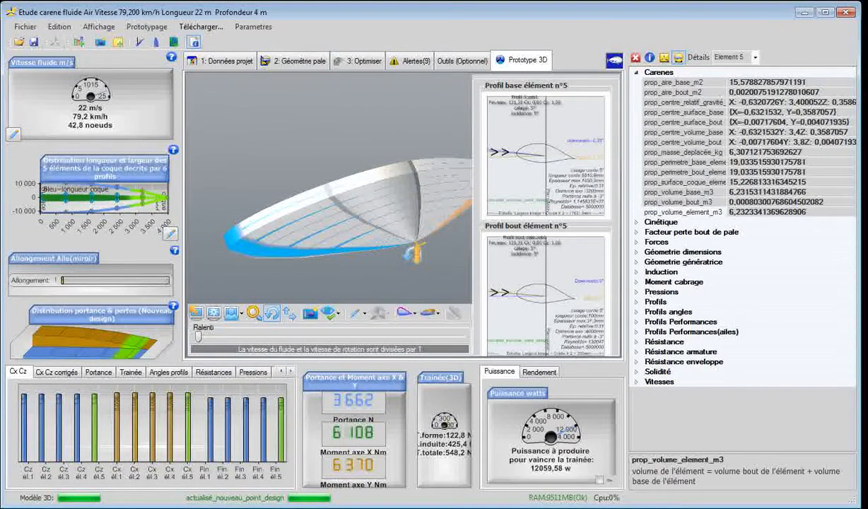
- Examine the whole hull from the side in 3D and recheck the hull properties of element 4
{"action": "left_click_drag", "start_coordinate": [402, 273], "coordinate": [379, 267]}
{"action": "scroll", "coordinate": [393, 253], "scroll_direction": "down", "scroll_amount": 3}
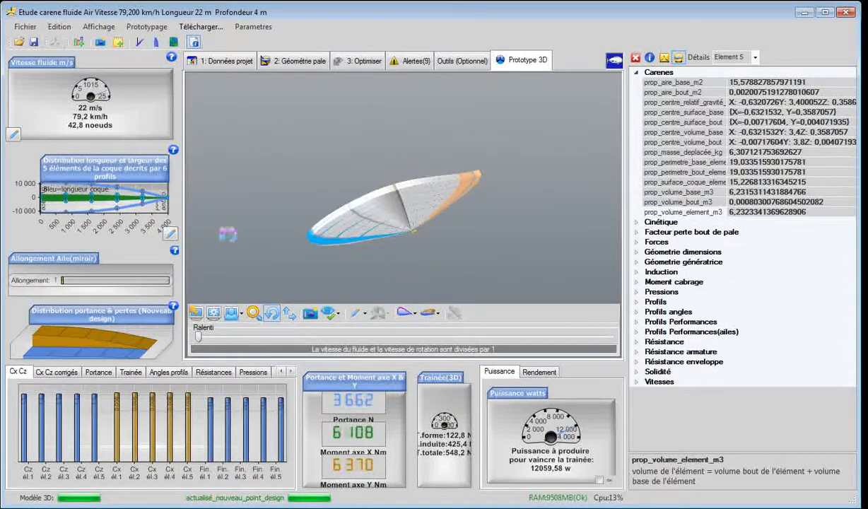
{"action": "left_click_drag", "start_coordinate": [222, 233], "coordinate": [346, 196]}
{"action": "left_click_drag", "start_coordinate": [220, 229], "coordinate": [143, 229]}
{"action": "left_click_drag", "start_coordinate": [399, 260], "coordinate": [250, 268]}
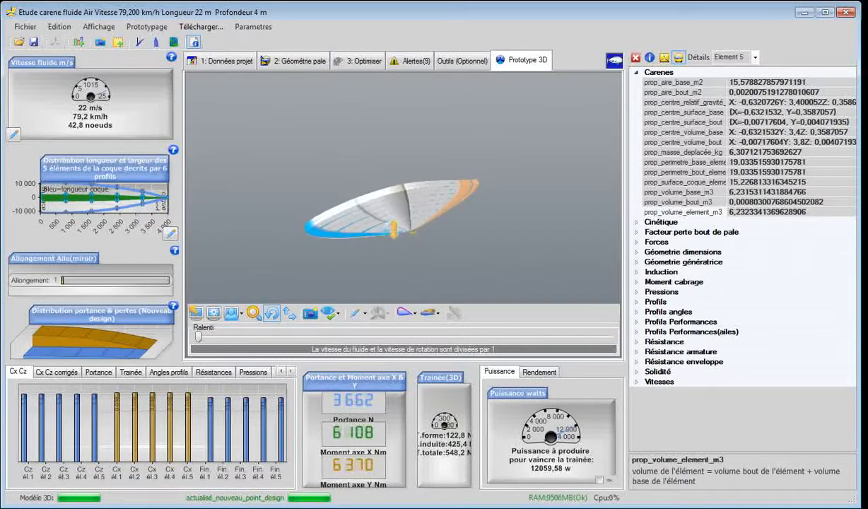
{"action": "left_click", "coordinate": [393, 226]}
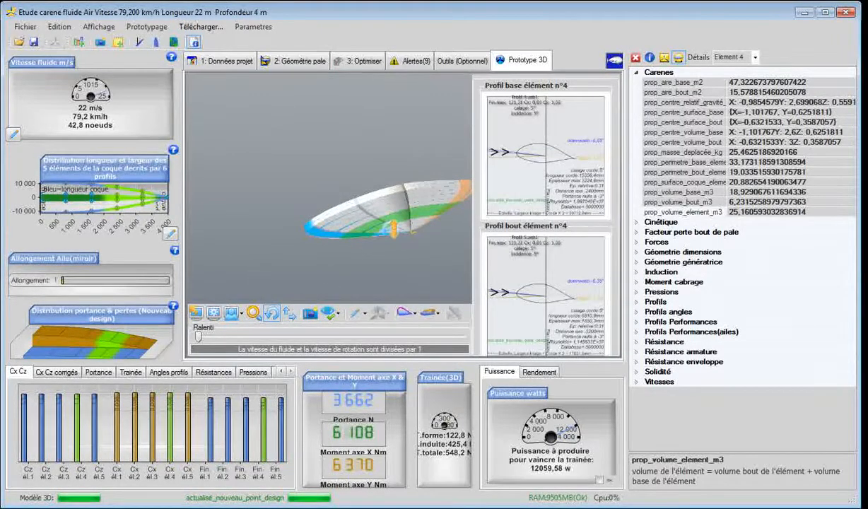
{"action": "left_click", "coordinate": [418, 194]}
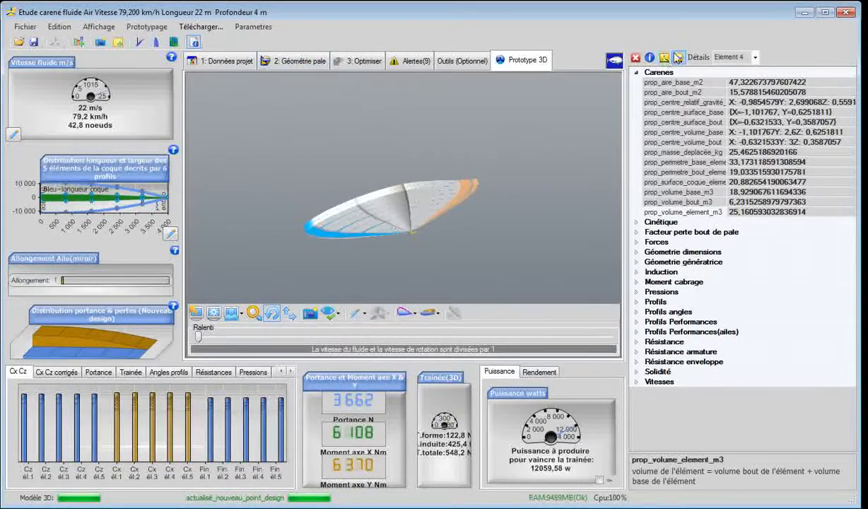
- Set the hull's bottom length to 1000 mm and rebuild the prototype to inspect its bottom end in 3D
{"action": "left_click", "coordinate": [293, 62]}
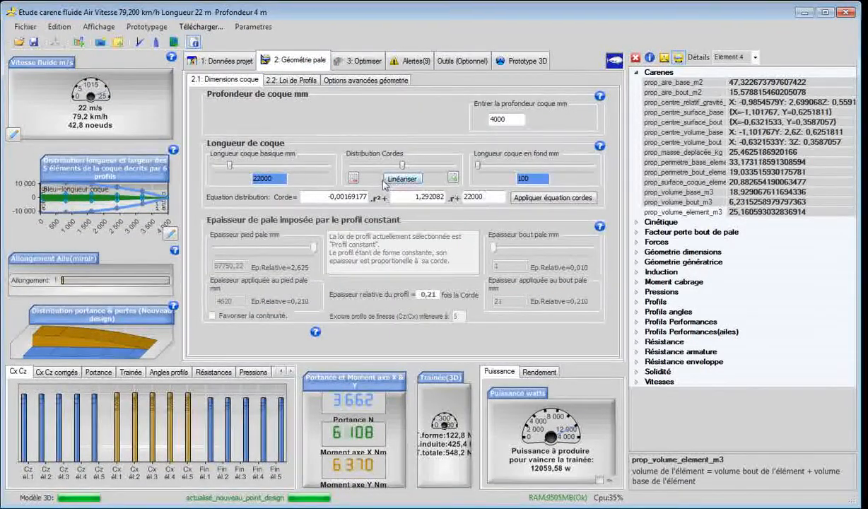
{"action": "left_click", "coordinate": [506, 181]}
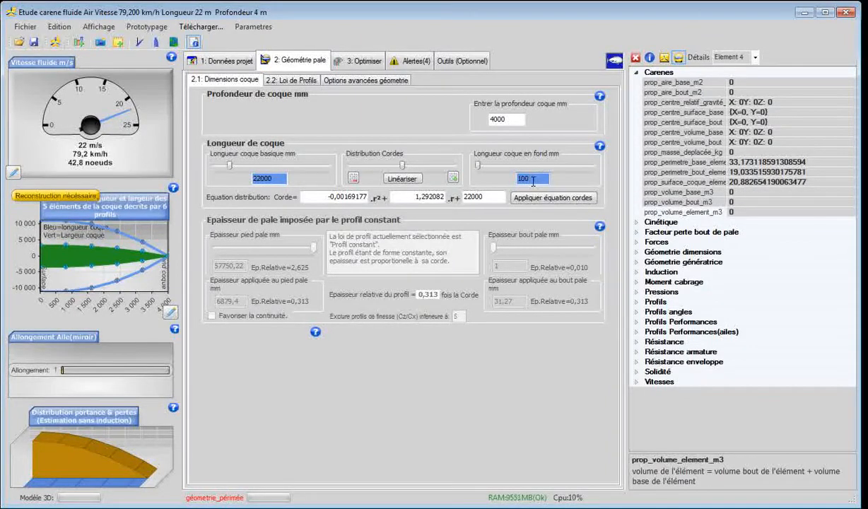
{"action": "type", "text": "0"}
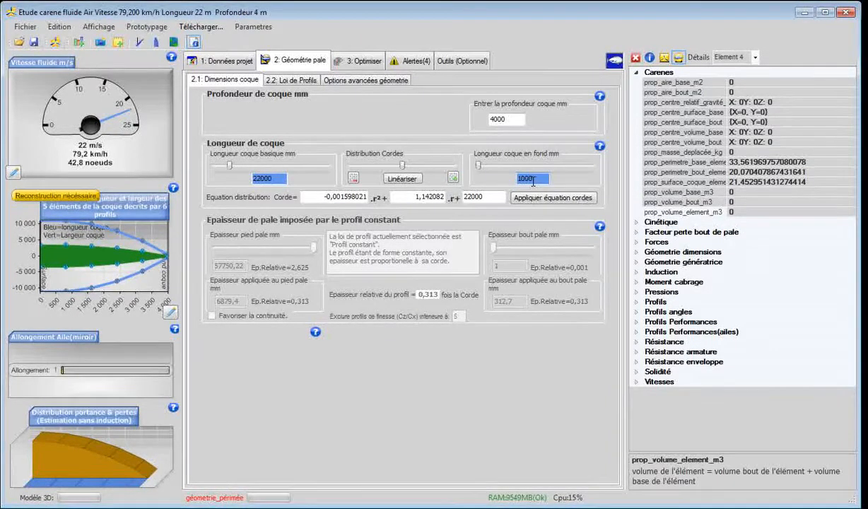
{"action": "left_click", "coordinate": [55, 41]}
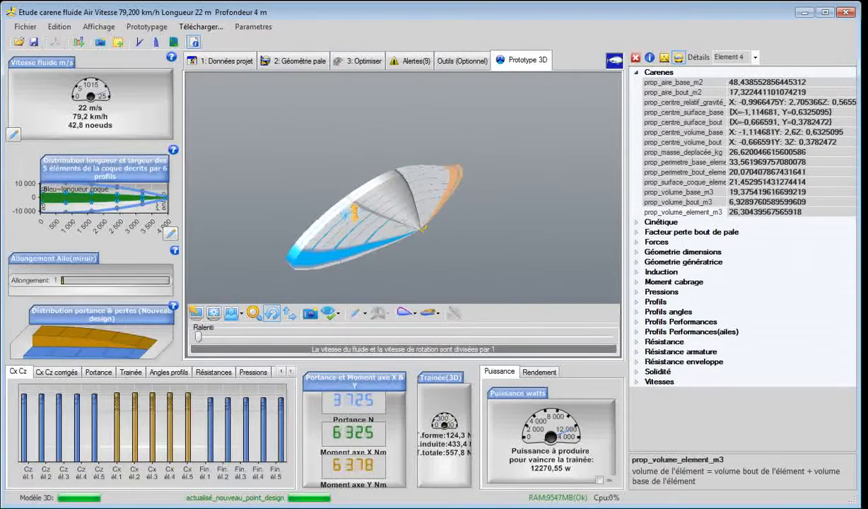
{"action": "mouse_move", "coordinate": [420, 239]}
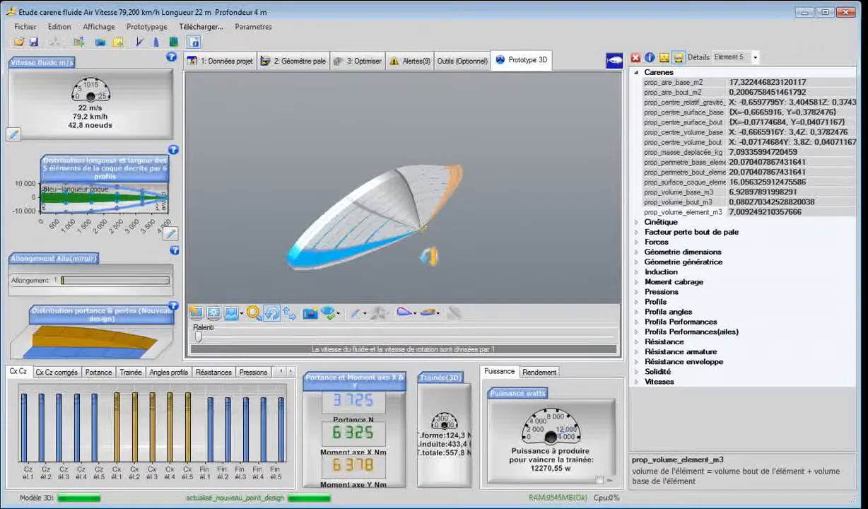
{"action": "left_click_drag", "start_coordinate": [418, 247], "coordinate": [417, 229]}
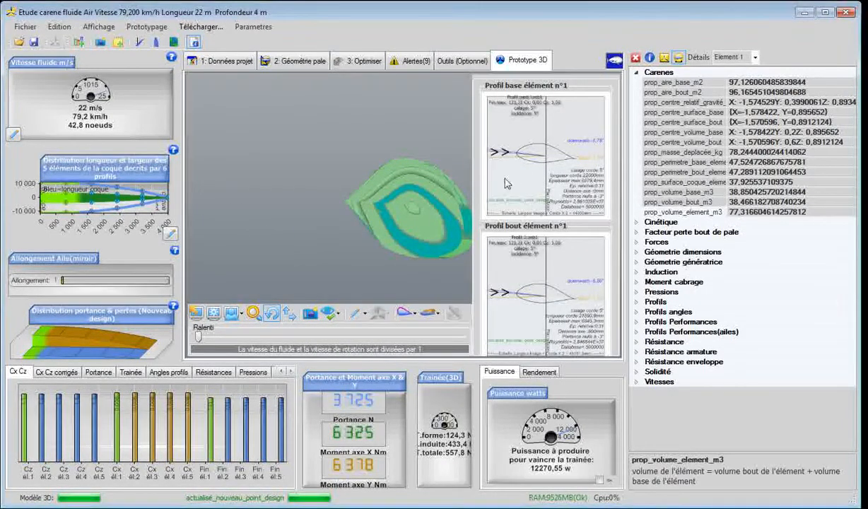
- Open the zeb1 profile from element 1's base profile in the manual profile tracing and correction window
{"action": "left_click", "coordinate": [506, 184]}
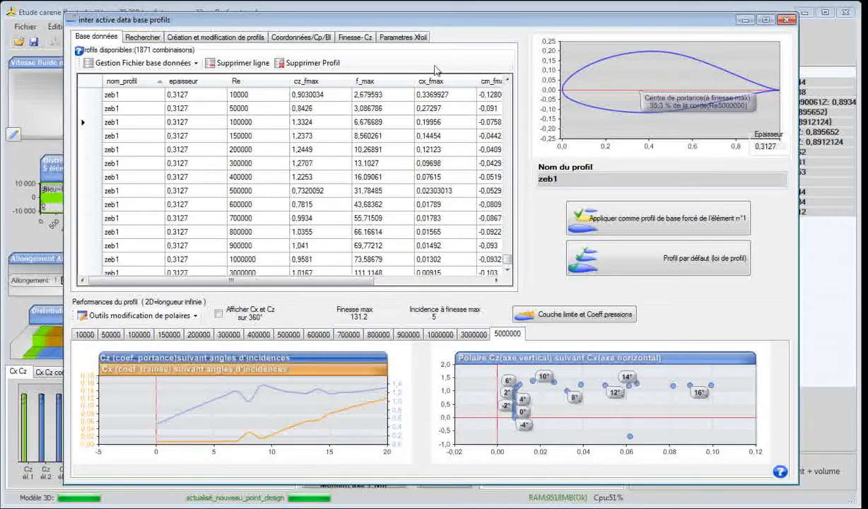
{"action": "left_click", "coordinate": [592, 104]}
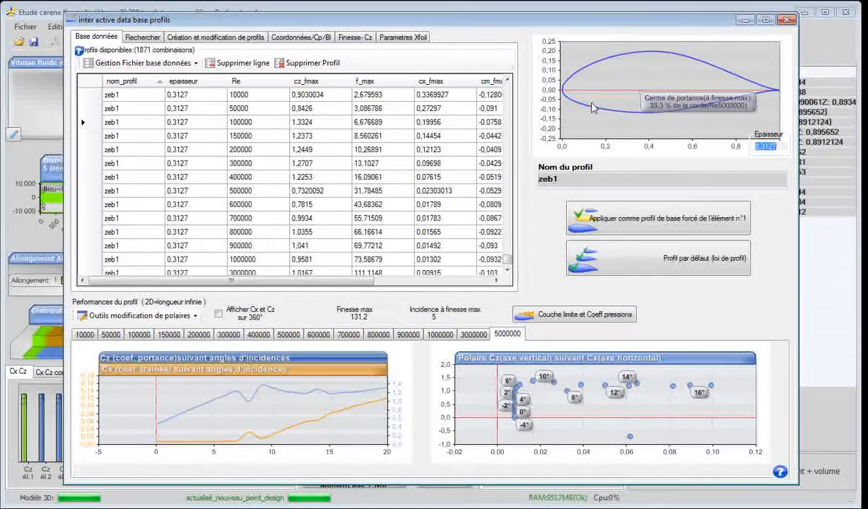
{"action": "left_click", "coordinate": [128, 180]}
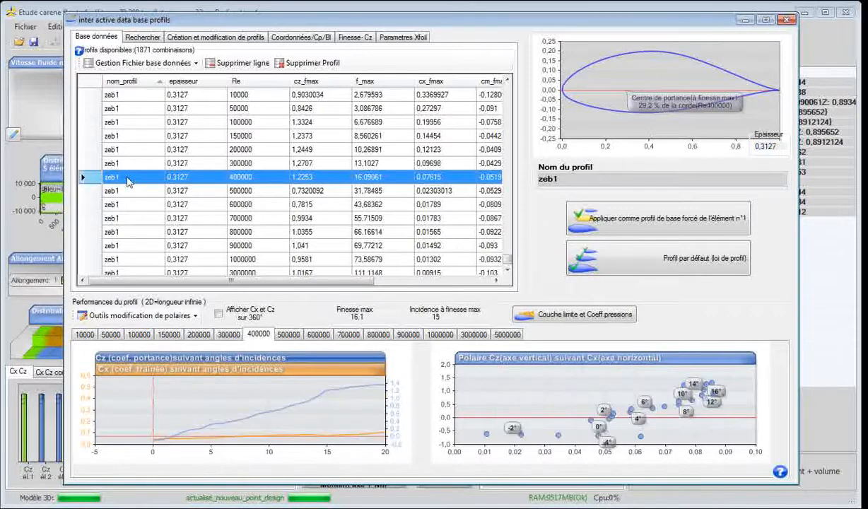
{"action": "left_click", "coordinate": [218, 40]}
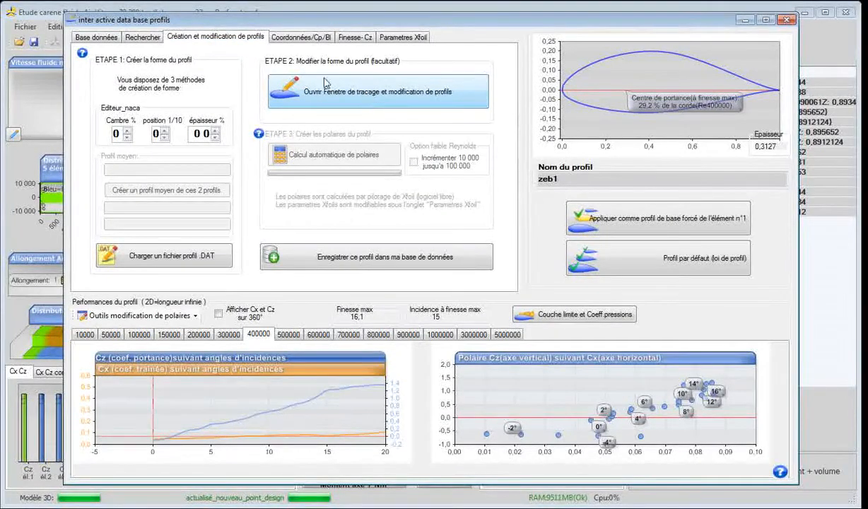
{"action": "left_click", "coordinate": [367, 99]}
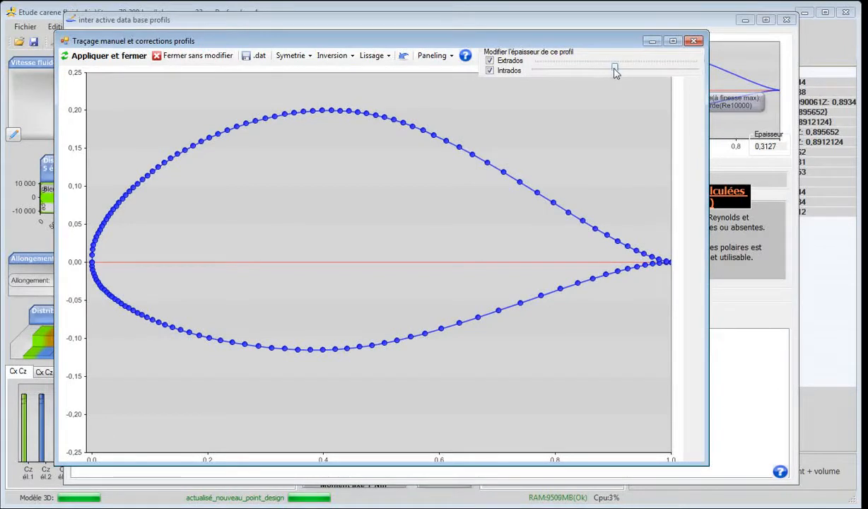
- Thicken the profile's extrados and intrados to a relative thickness of about 0.368, run the paneling and apply the modified shape
{"action": "left_click_drag", "start_coordinate": [616, 73], "coordinate": [646, 69]}
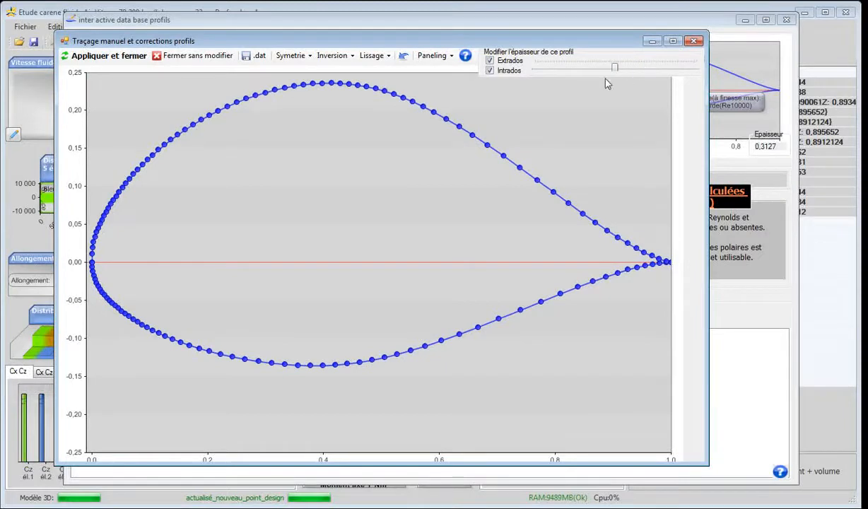
{"action": "left_click", "coordinate": [433, 58]}
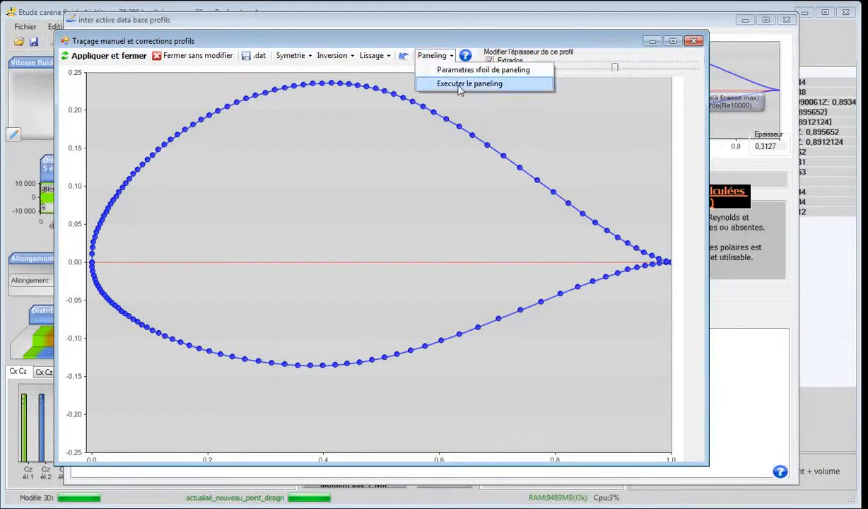
{"action": "left_click", "coordinate": [444, 83]}
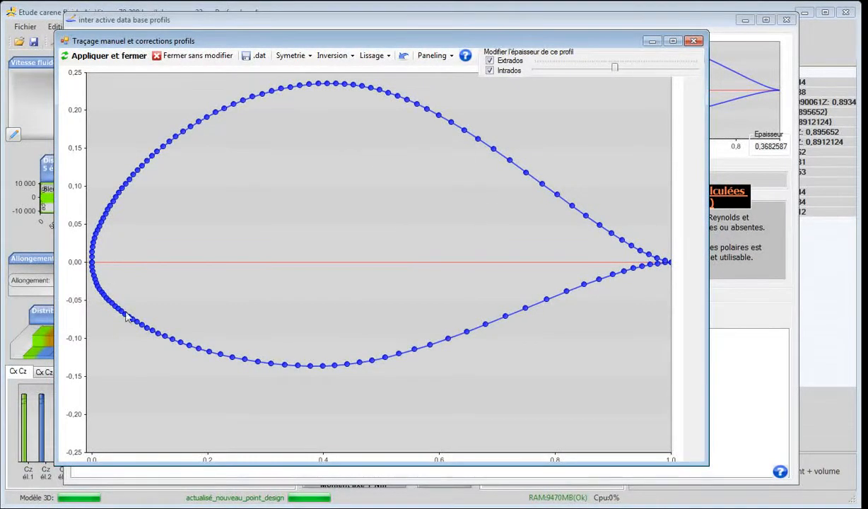
{"action": "left_click", "coordinate": [106, 58]}
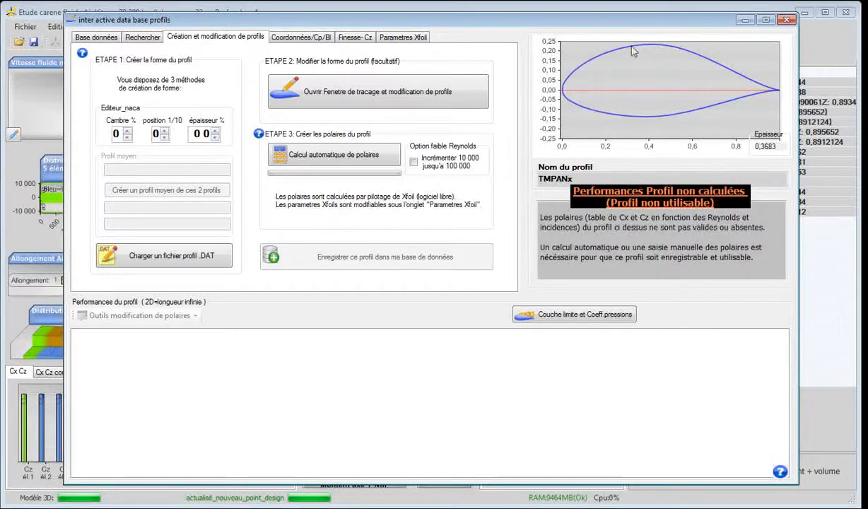
- Calculate the thickened profile's polars automatically with Xfoil and save the profile under the name dirigeable1
{"action": "left_click", "coordinate": [337, 152]}
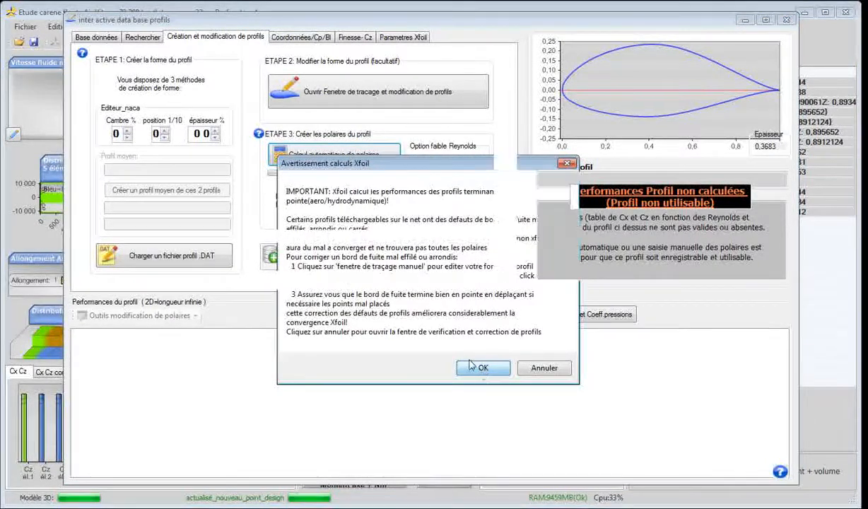
{"action": "left_click", "coordinate": [471, 367]}
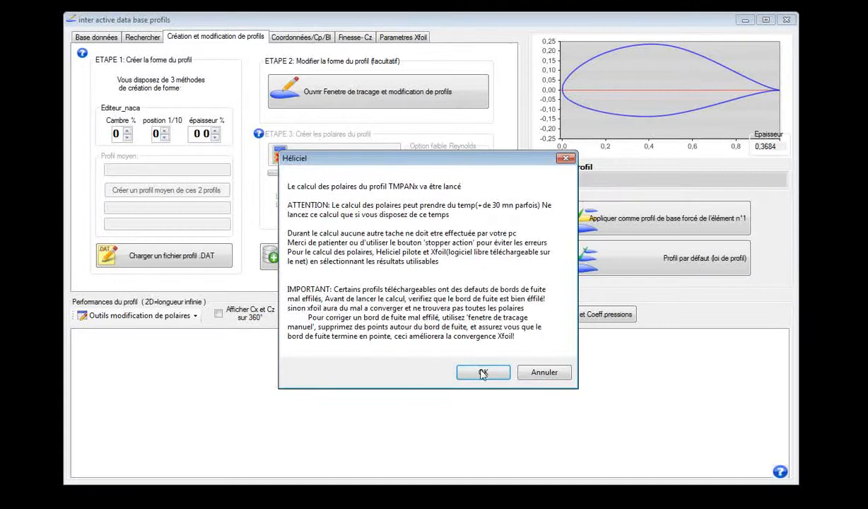
{"action": "left_click", "coordinate": [483, 374]}
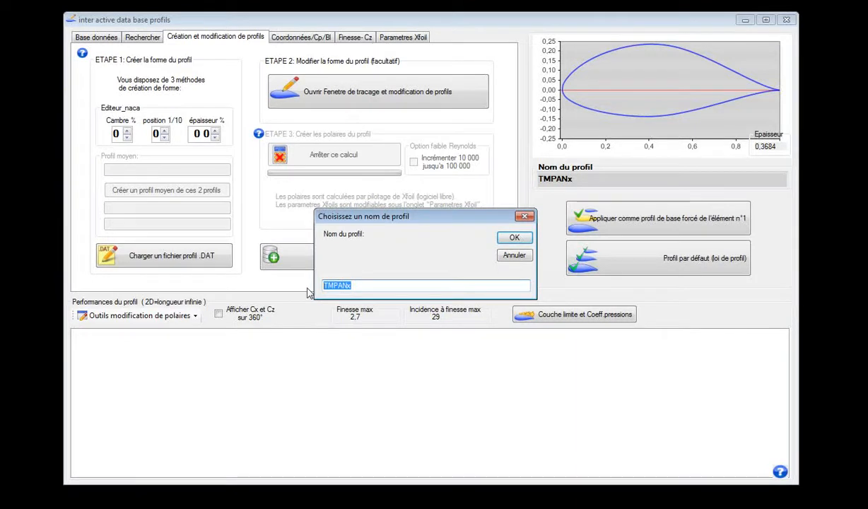
{"action": "type", "text": "dirigeable1"}
{"action": "left_click", "coordinate": [515, 238]}
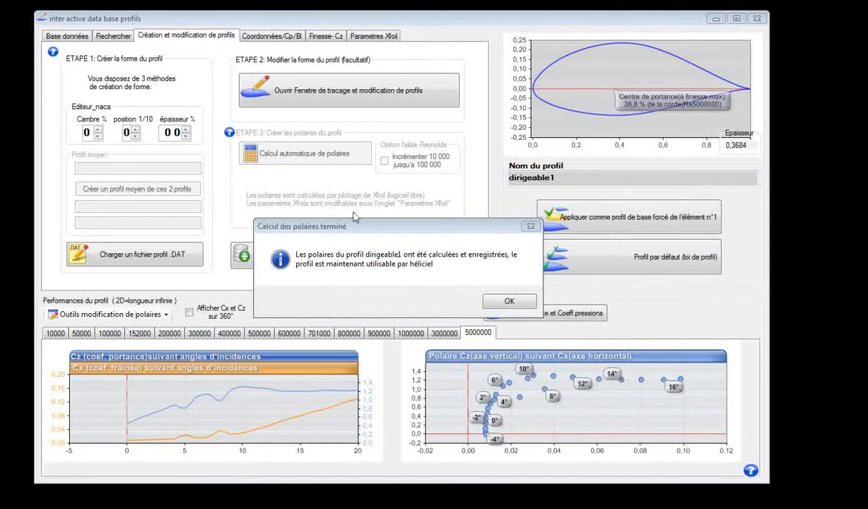
{"action": "left_click_drag", "start_coordinate": [393, 235], "coordinate": [376, 212]}
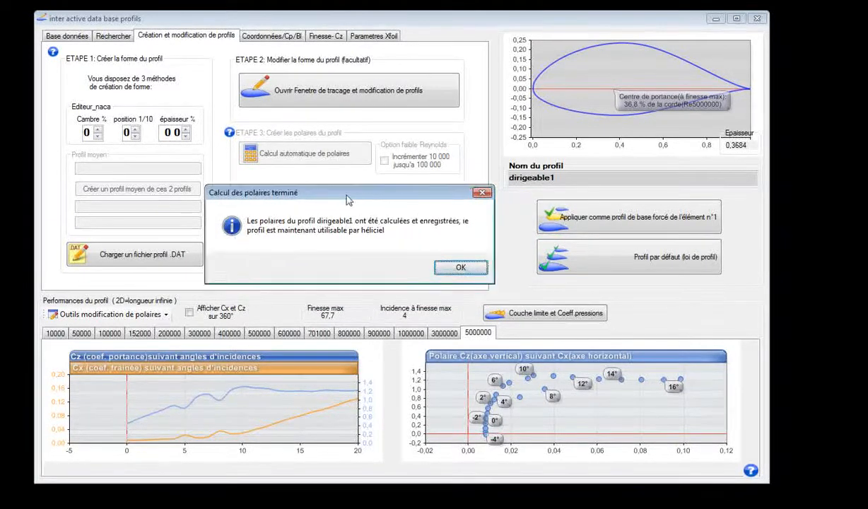
{"action": "left_click_drag", "start_coordinate": [365, 201], "coordinate": [324, 190]}
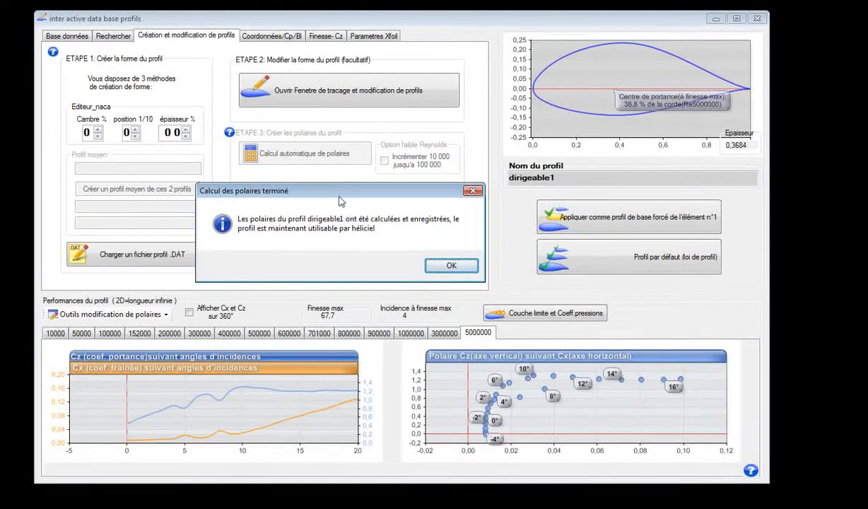
{"action": "left_click_drag", "start_coordinate": [325, 187], "coordinate": [332, 186]}
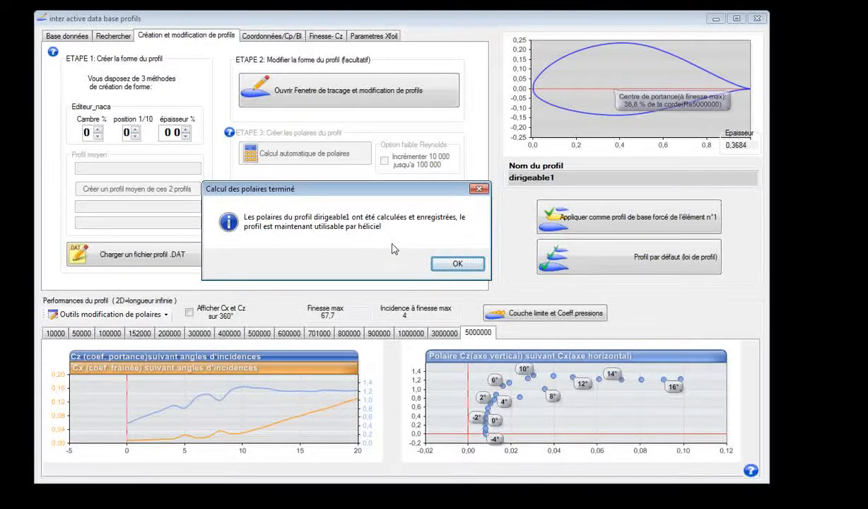
{"action": "left_click_drag", "start_coordinate": [407, 195], "coordinate": [408, 199]}
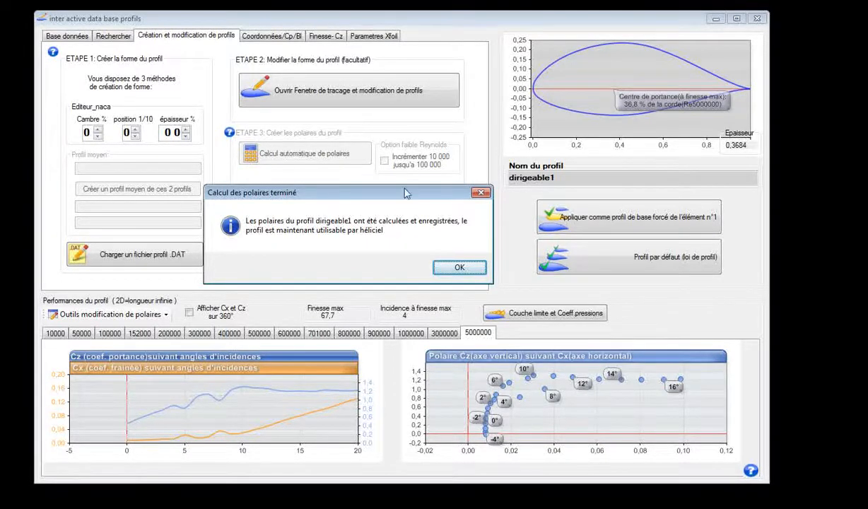
{"action": "left_click_drag", "start_coordinate": [405, 200], "coordinate": [396, 190]}
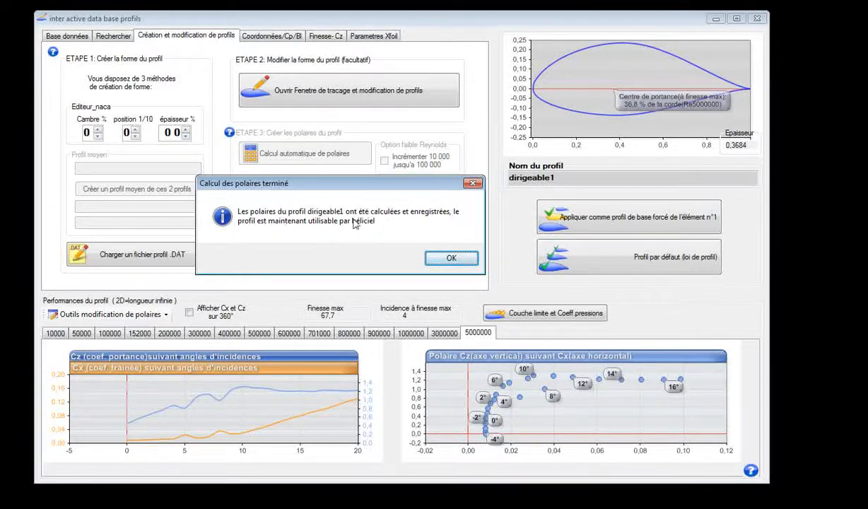
{"action": "left_click", "coordinate": [452, 257]}
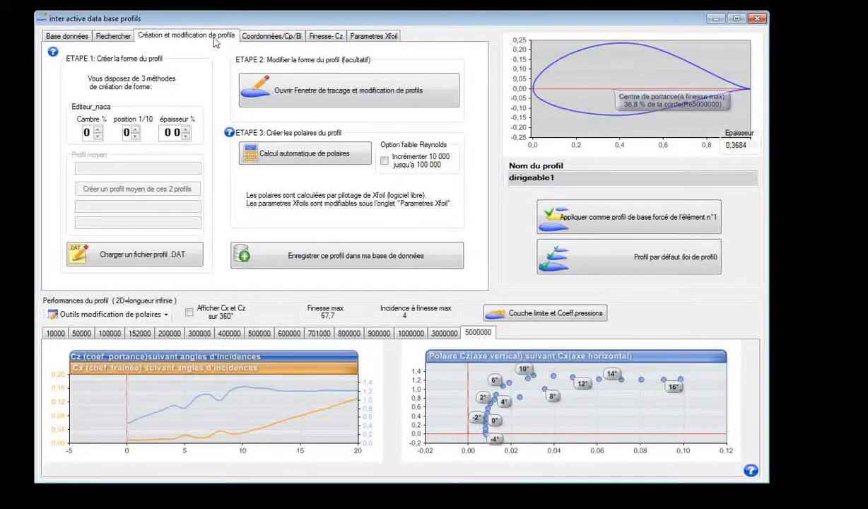
- Look up the dirigeable1 profile in the database's alphabetical list and view its performance curves
{"action": "left_click", "coordinate": [114, 37]}
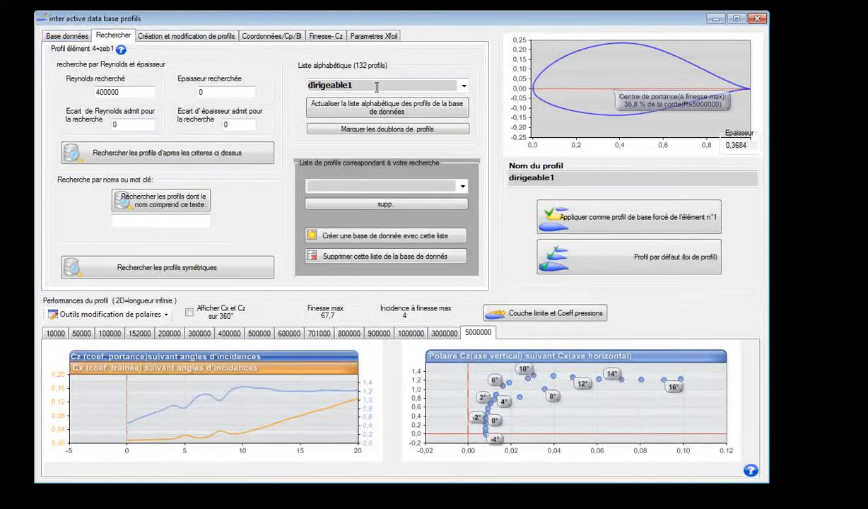
{"action": "left_click", "coordinate": [456, 86]}
{"action": "left_click_drag", "start_coordinate": [463, 103], "coordinate": [466, 129]}
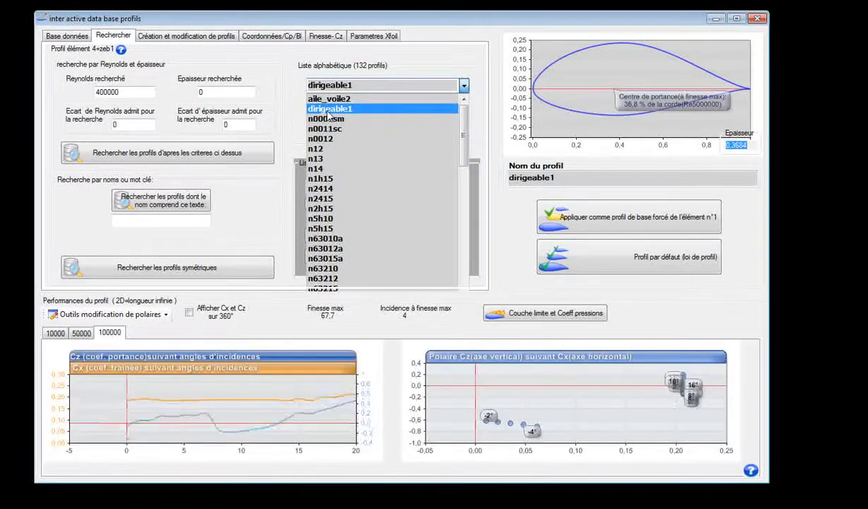
{"action": "left_click", "coordinate": [328, 113]}
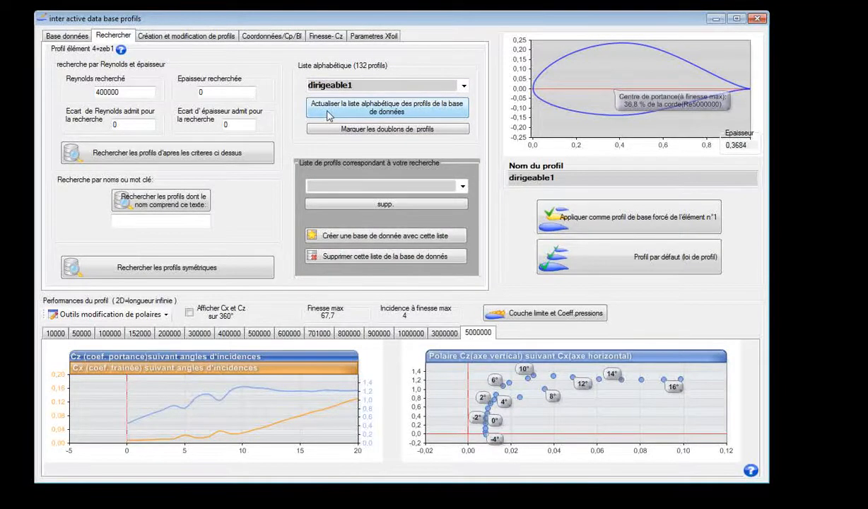
{"action": "left_click", "coordinate": [464, 86]}
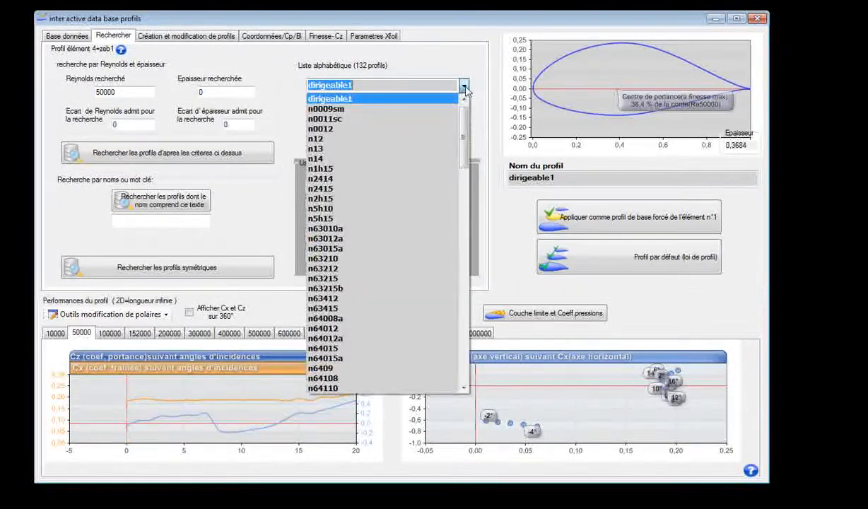
{"action": "left_click", "coordinate": [465, 86]}
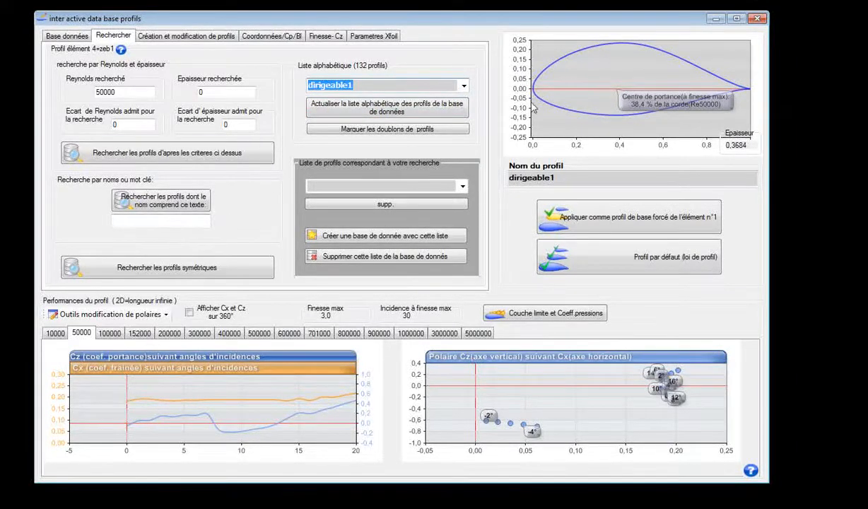
{"action": "left_click", "coordinate": [138, 221]}
{"action": "type", "text": "dirigeable1"}
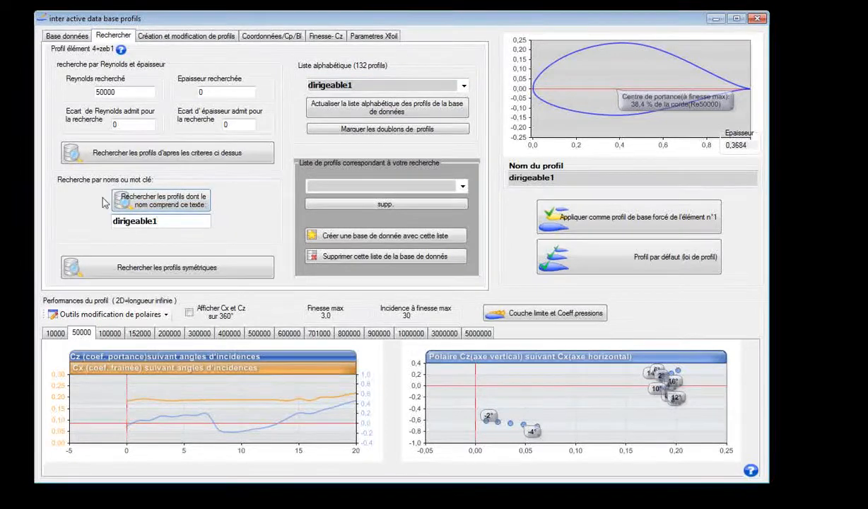
{"action": "left_click", "coordinate": [167, 201]}
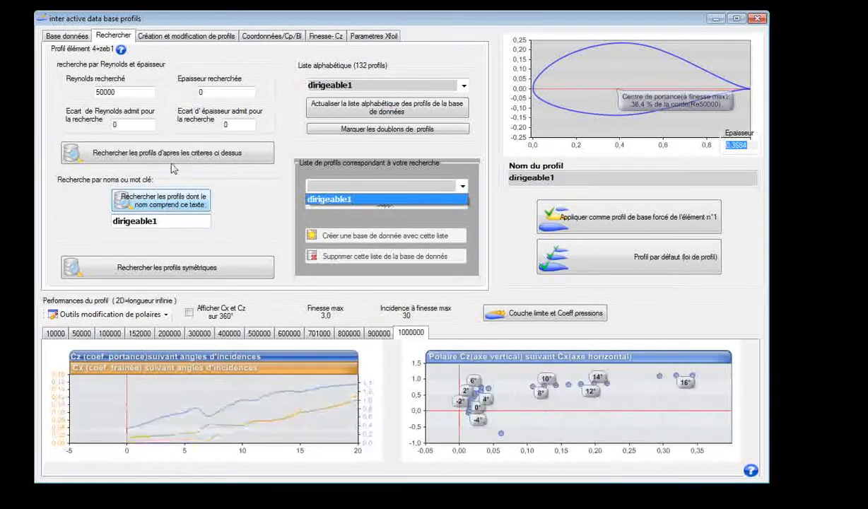
{"action": "left_click", "coordinate": [349, 186]}
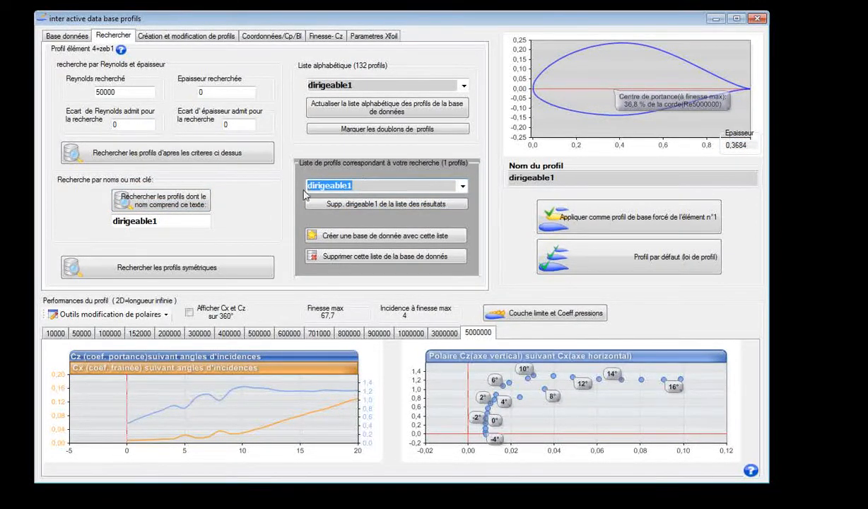
- Create a new profile database from the search results and save it as dirigeable1
{"action": "left_click", "coordinate": [402, 240]}
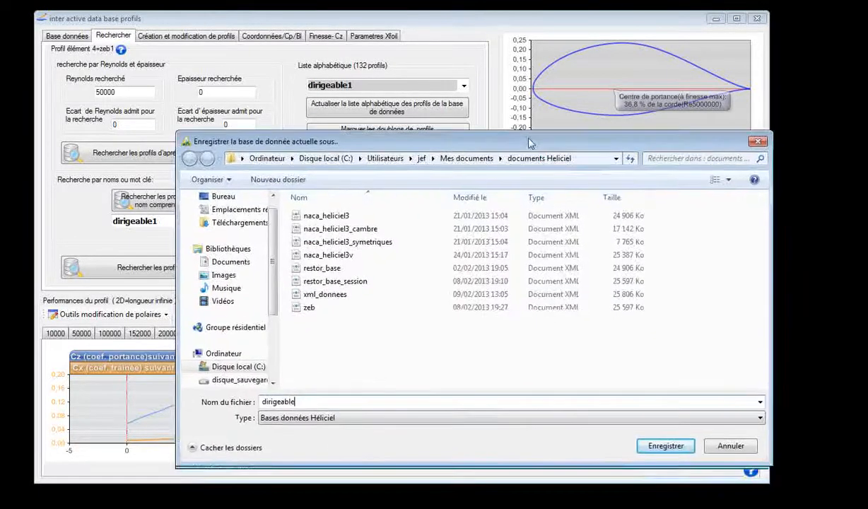
{"action": "left_click_drag", "start_coordinate": [302, 400], "coordinate": [241, 397]}
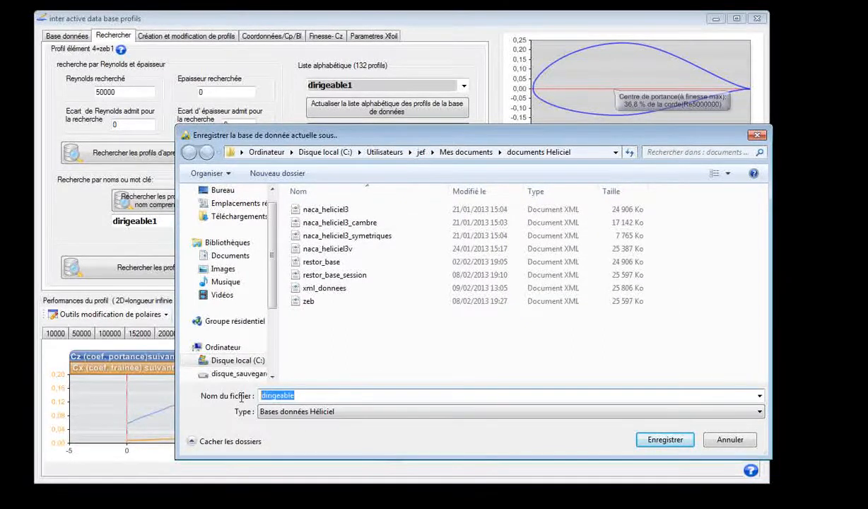
{"action": "type", "text": "dir"}
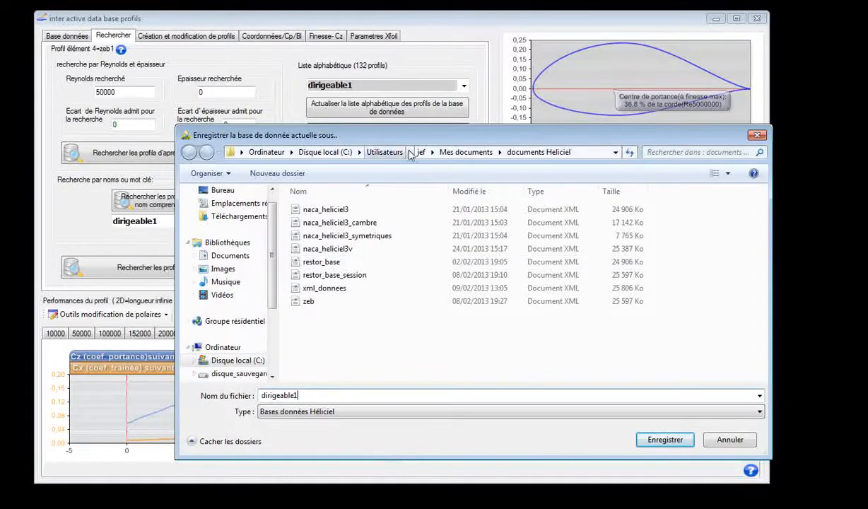
{"action": "key", "text": "Return"}
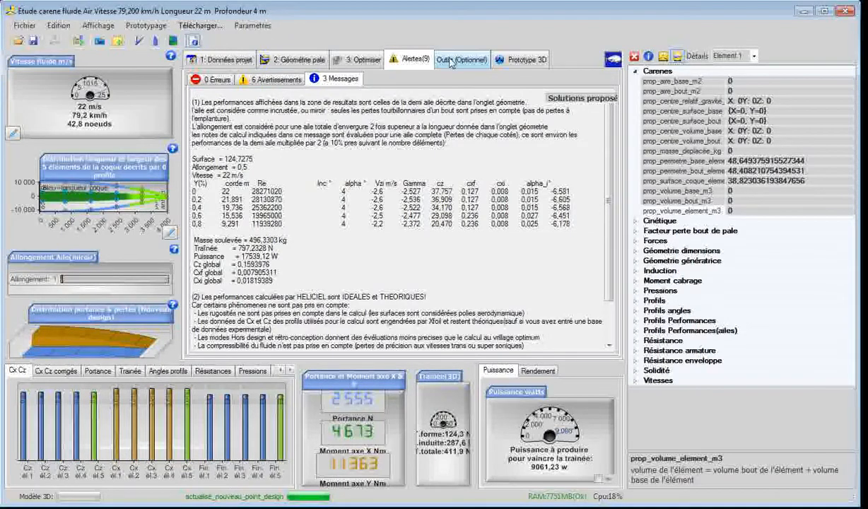
- Examine the 4 m deep hull's shape in 3D from the end and from the side
{"action": "left_click", "coordinate": [519, 62]}
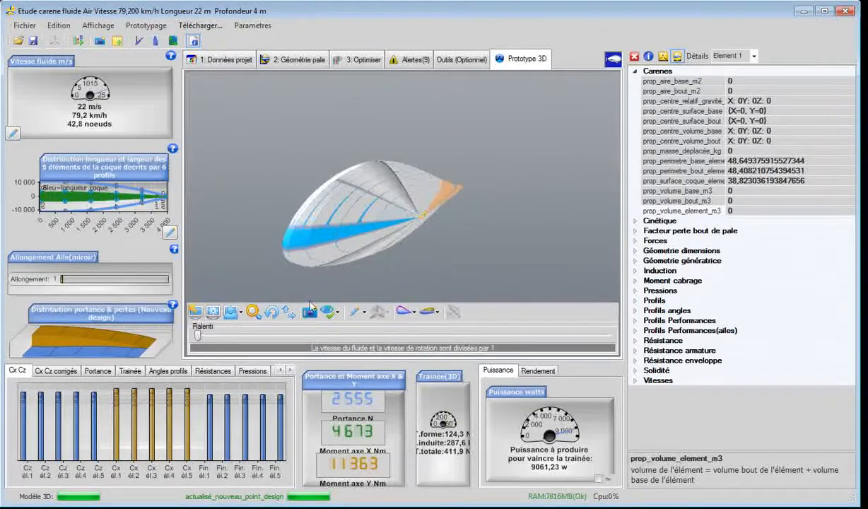
{"action": "left_click", "coordinate": [273, 313]}
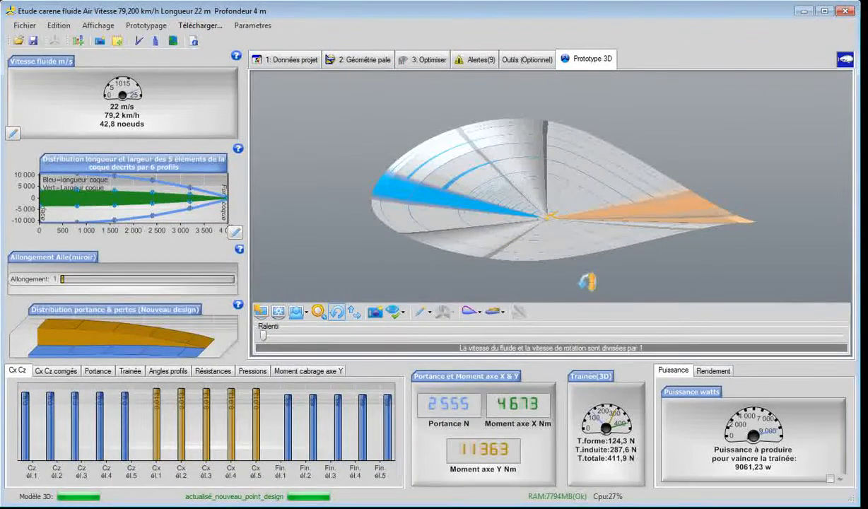
{"action": "scroll", "coordinate": [557, 244], "scroll_direction": "down", "scroll_amount": 2}
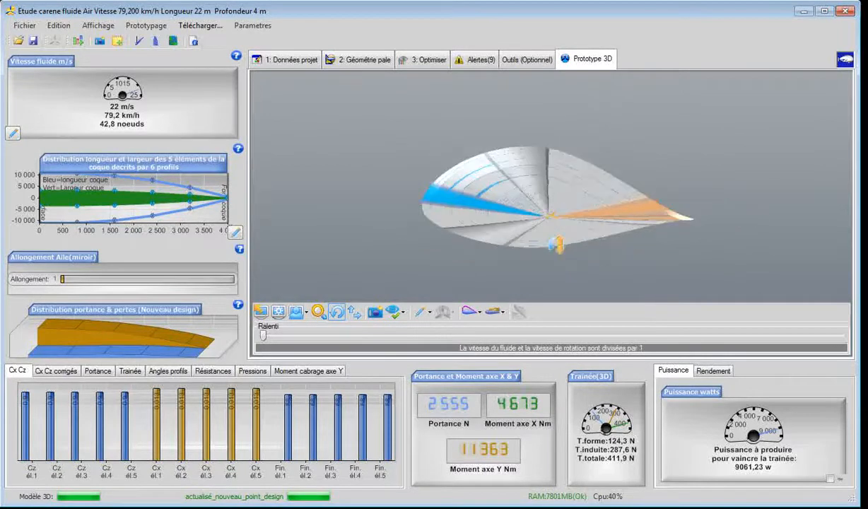
{"action": "scroll", "coordinate": [556, 243], "scroll_direction": "up", "scroll_amount": 2}
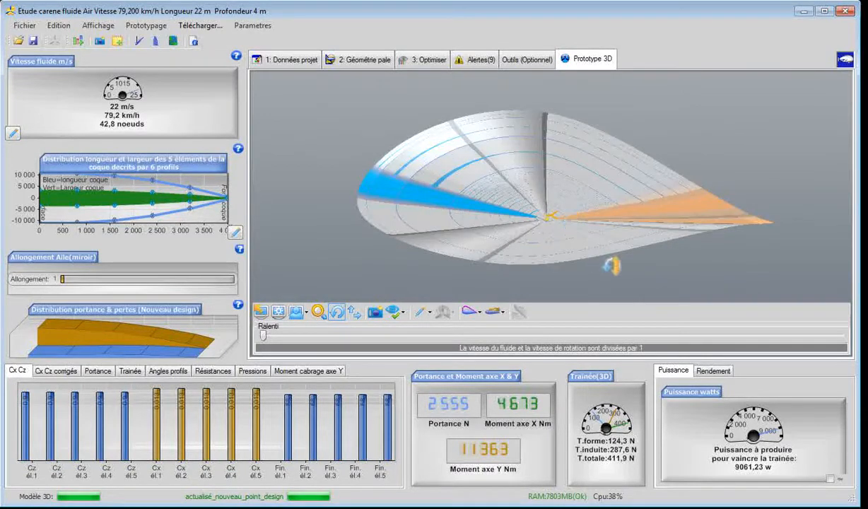
{"action": "scroll", "coordinate": [608, 276], "scroll_direction": "up", "scroll_amount": 2}
{"action": "mouse_move", "coordinate": [612, 280]}
{"action": "left_mouse_down"}
{"action": "mouse_move", "coordinate": [605, 283]}
{"action": "mouse_move", "coordinate": [610, 263]}
{"action": "left_mouse_up"}
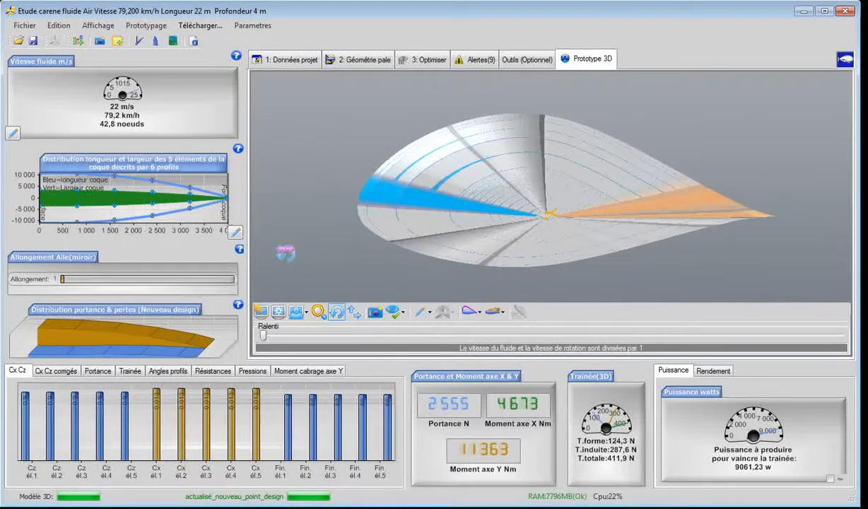
{"action": "left_click_drag", "start_coordinate": [286, 253], "coordinate": [426, 288]}
{"action": "scroll", "coordinate": [347, 253], "scroll_direction": "down", "scroll_amount": 5}
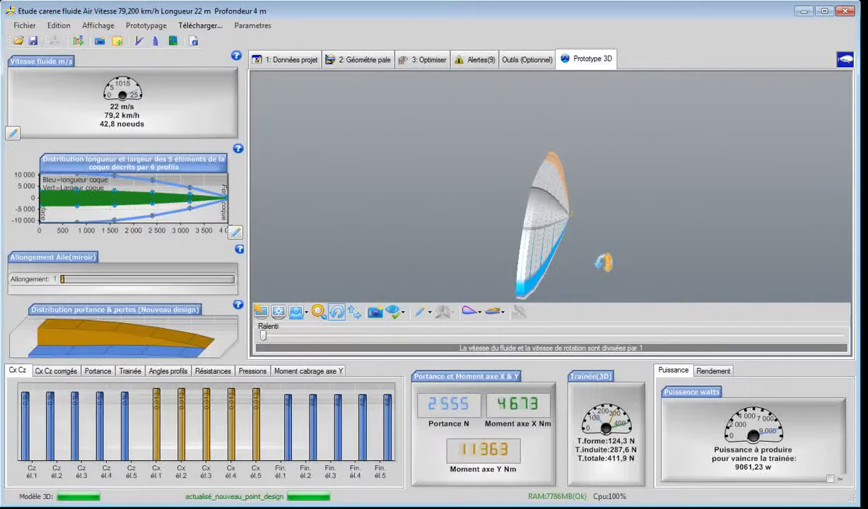
- Set the hull depth to 40000 mm and rebuild the prototype
{"action": "left_click", "coordinate": [195, 204]}
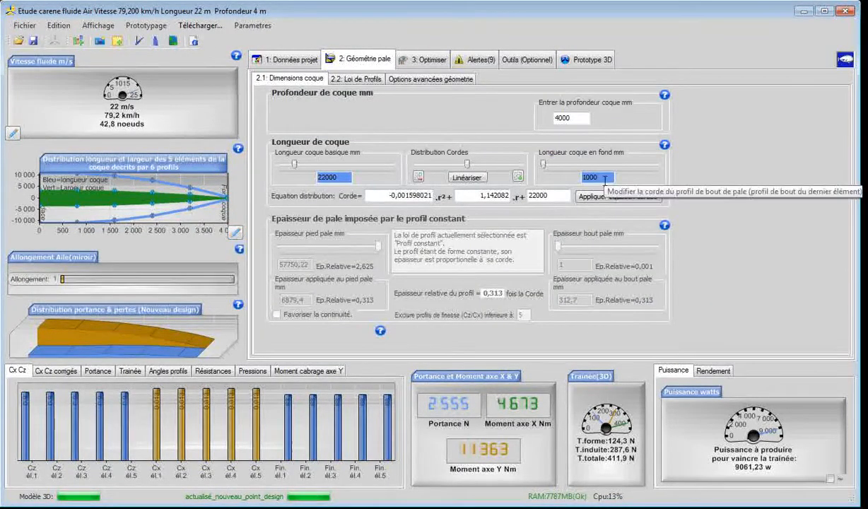
{"action": "left_click", "coordinate": [575, 119]}
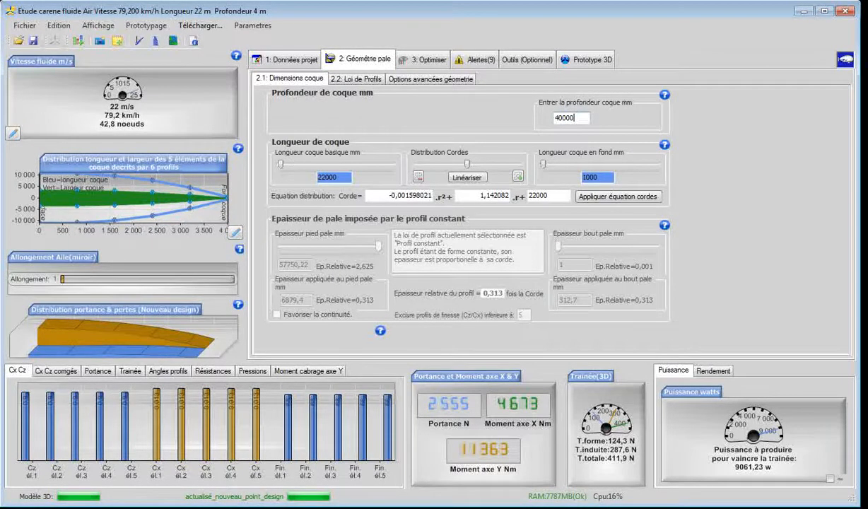
{"action": "type", "text": "0"}
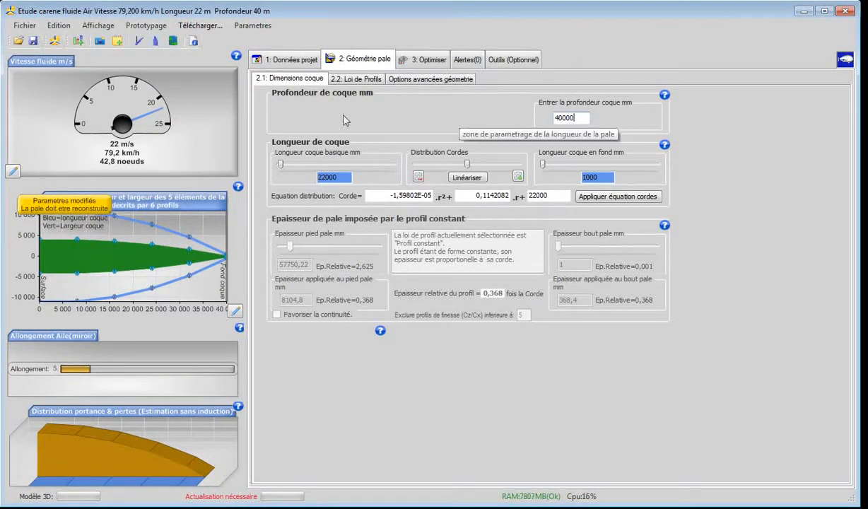
{"action": "left_click", "coordinate": [54, 43]}
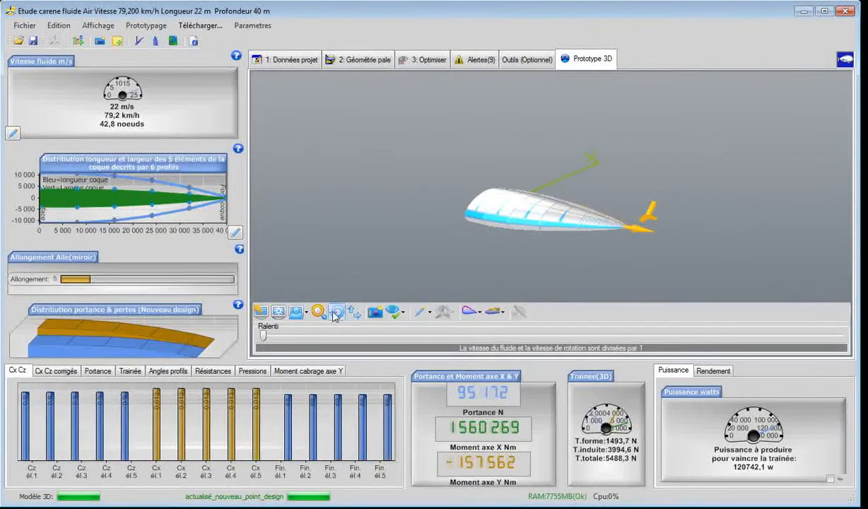
- Examine the 40 m deep hull in 3D from the side and put away the profile database window
{"action": "left_click", "coordinate": [337, 312]}
{"action": "left_click_drag", "start_coordinate": [371, 171], "coordinate": [390, 218]}
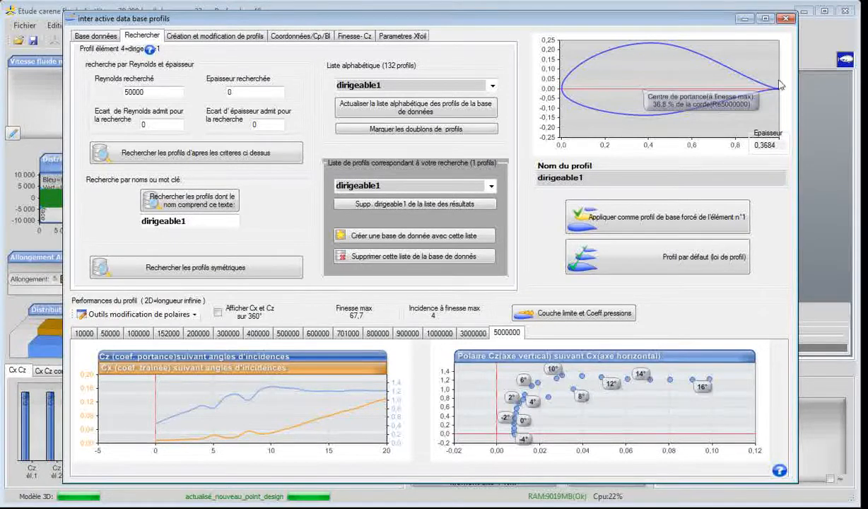
{"action": "left_click", "coordinate": [744, 20]}
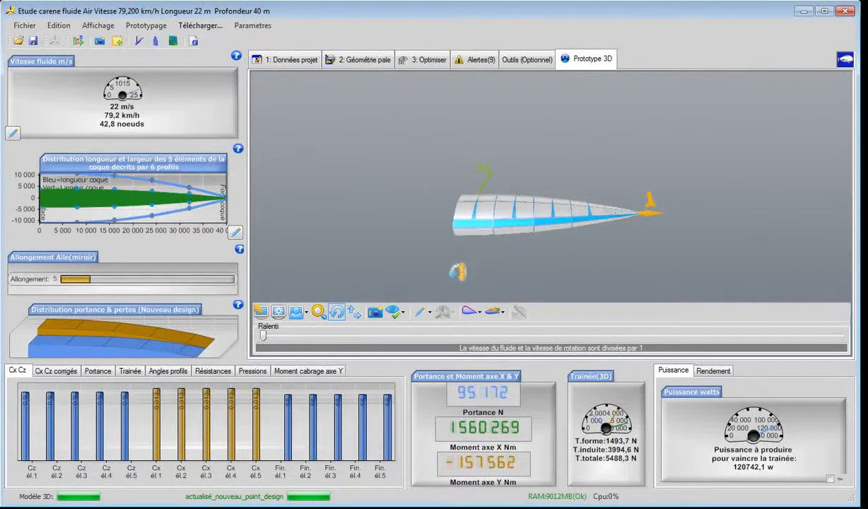
- Show the mean lift of the hull elements (Portances moyennes des éléments) and examine it from the side and the end
{"action": "left_click", "coordinate": [395, 316]}
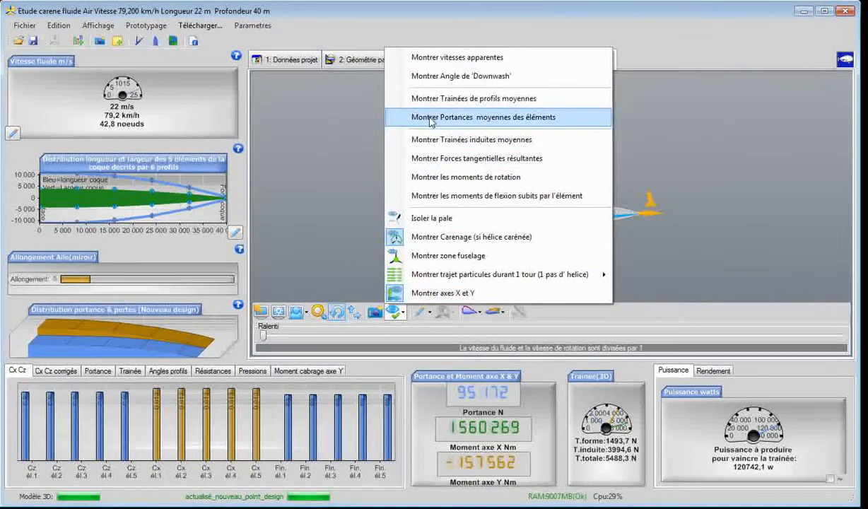
{"action": "left_click", "coordinate": [453, 115]}
{"action": "left_click_drag", "start_coordinate": [546, 261], "coordinate": [569, 254]}
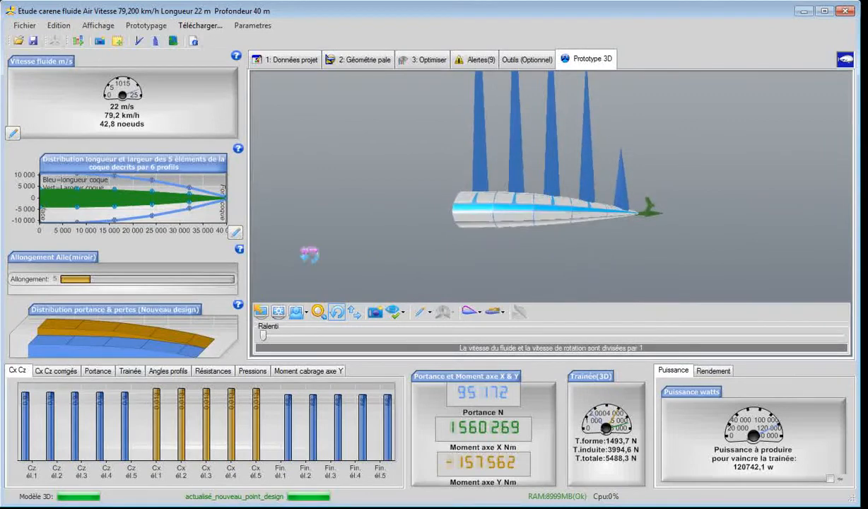
{"action": "left_click_drag", "start_coordinate": [309, 254], "coordinate": [439, 243]}
{"action": "left_click_drag", "start_coordinate": [341, 248], "coordinate": [212, 219]}
{"action": "left_click_drag", "start_coordinate": [292, 229], "coordinate": [714, 226]}
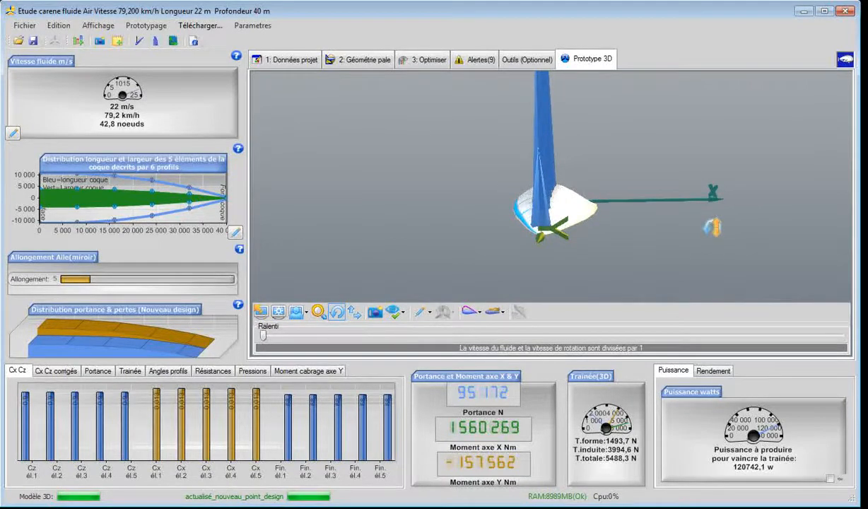
{"action": "left_click_drag", "start_coordinate": [291, 249], "coordinate": [349, 247]}
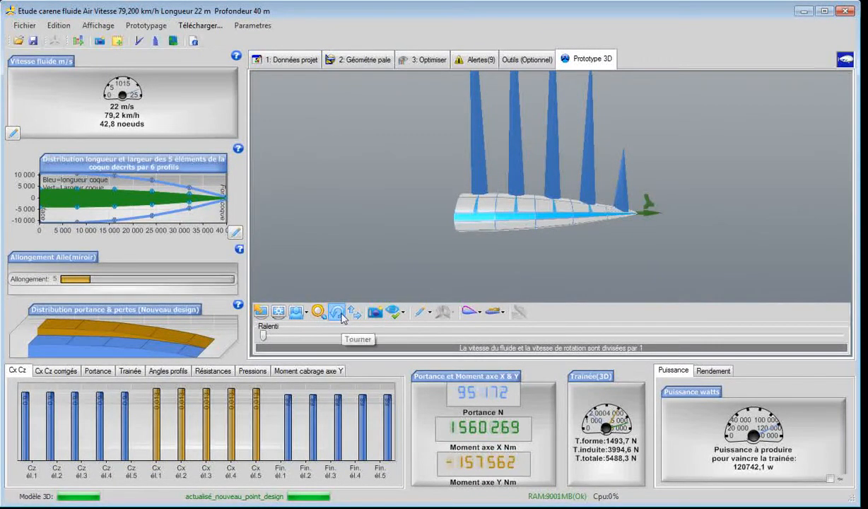
- Show the induced velocity vectors at the hull elements (Vecteurs des vitesses induites aux éléments)
{"action": "left_click", "coordinate": [394, 312]}
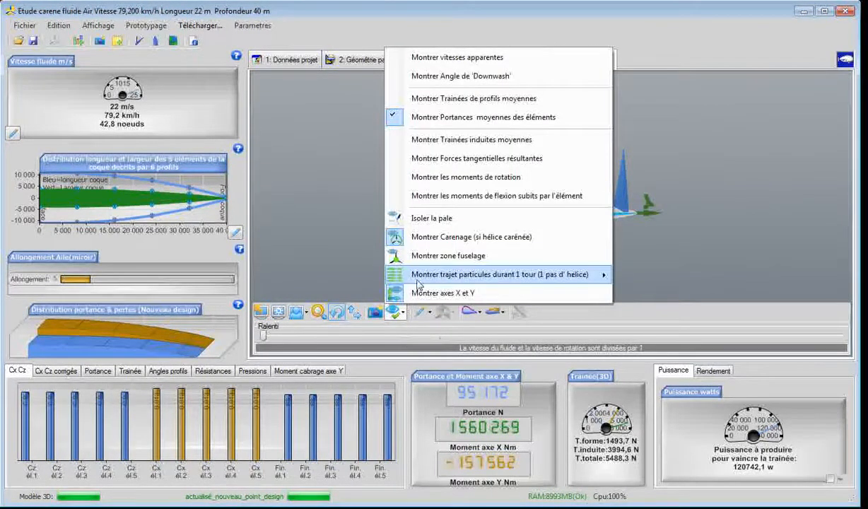
{"action": "mouse_move", "coordinate": [418, 280]}
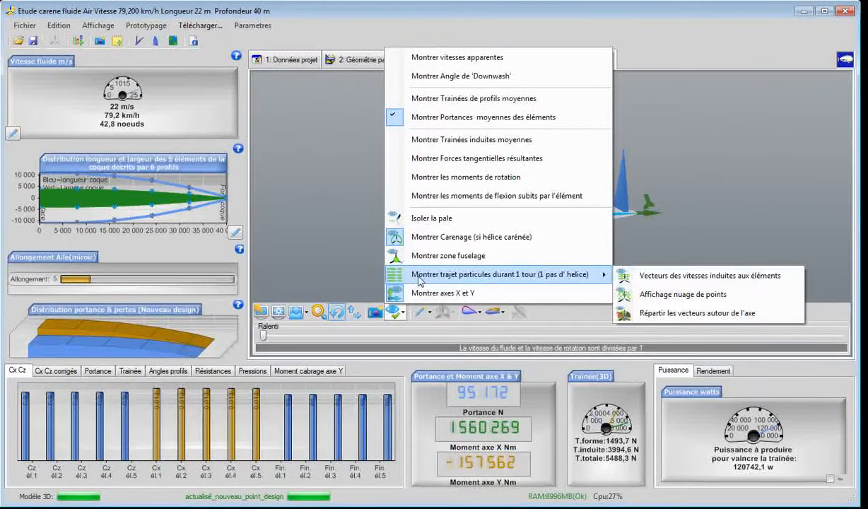
{"action": "left_click", "coordinate": [659, 276]}
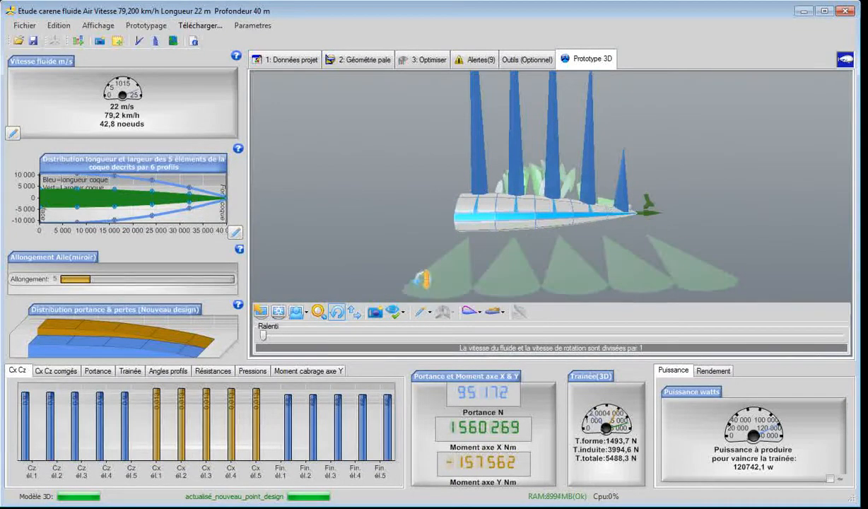
- Hide the elements' mean lift and examine the induced velocity vectors around the hull from the profile end
{"action": "left_click", "coordinate": [395, 313]}
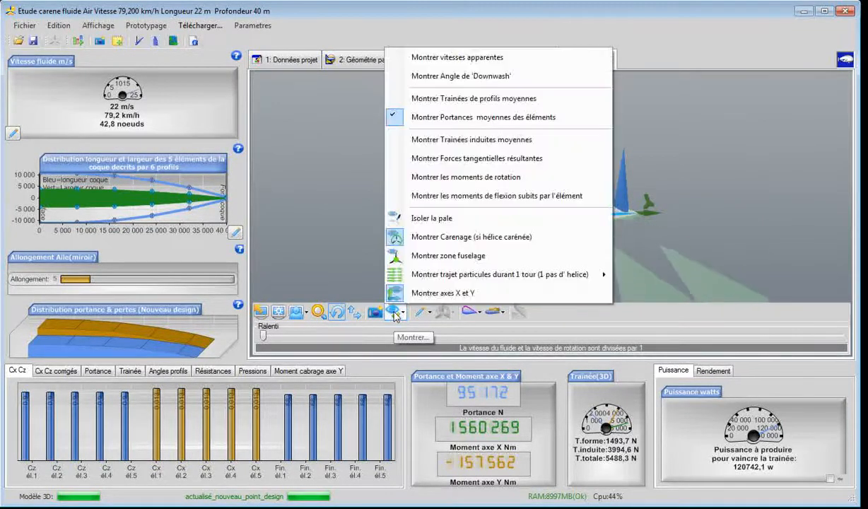
{"action": "left_click", "coordinate": [483, 116]}
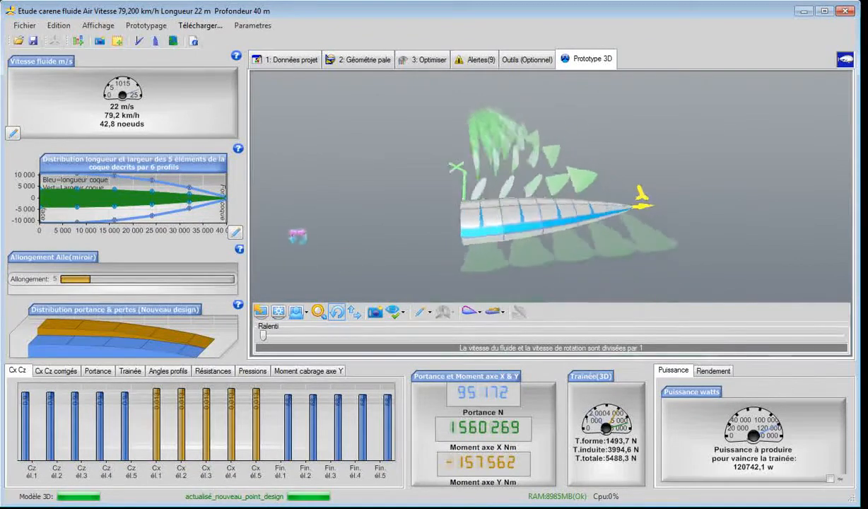
{"action": "left_click_drag", "start_coordinate": [296, 234], "coordinate": [485, 251]}
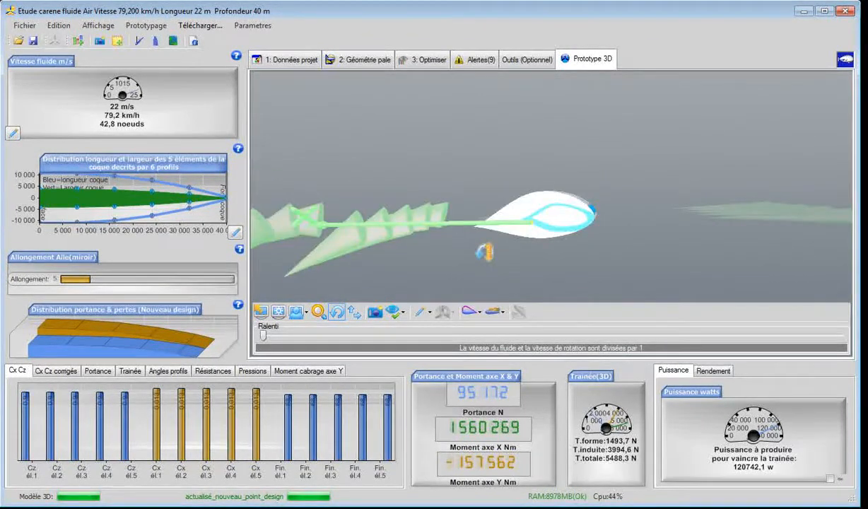
{"action": "left_click_drag", "start_coordinate": [393, 258], "coordinate": [413, 227]}
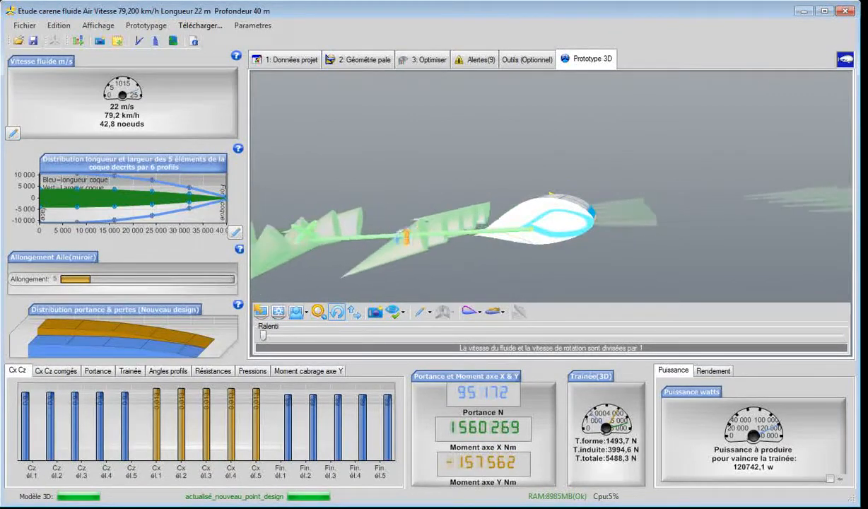
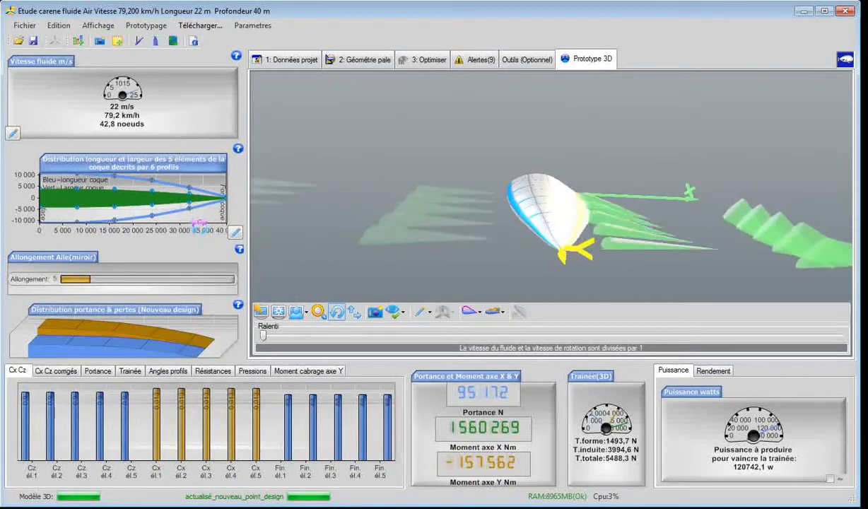
- Show the elements' mean lift again and review the per-element lift and Y-axis pitching moment charts
{"action": "left_click", "coordinate": [394, 311]}
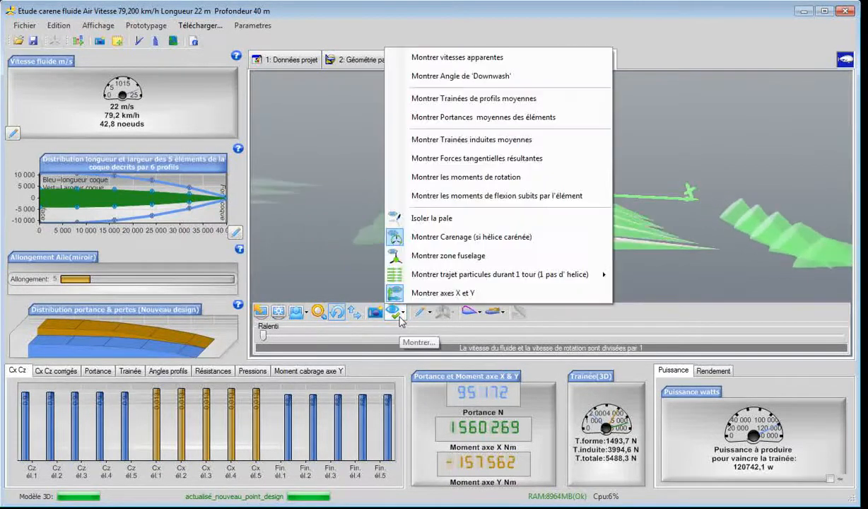
{"action": "left_click", "coordinate": [415, 117]}
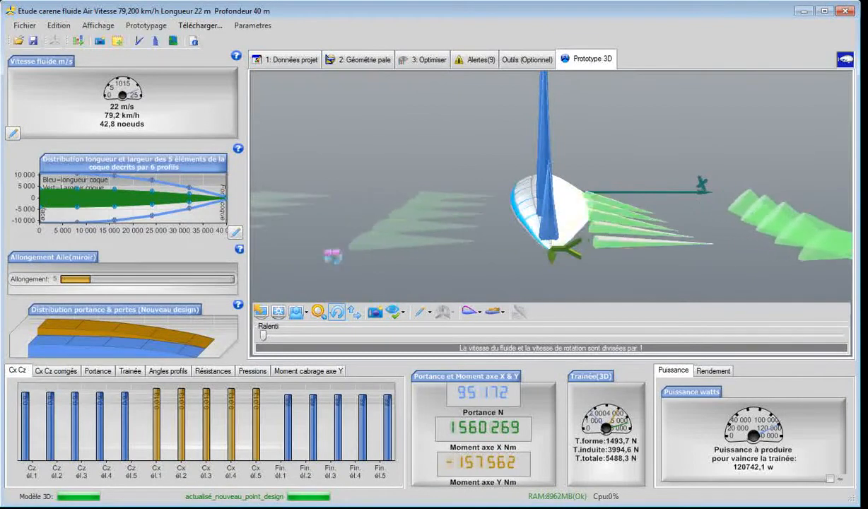
{"action": "left_click", "coordinate": [112, 372]}
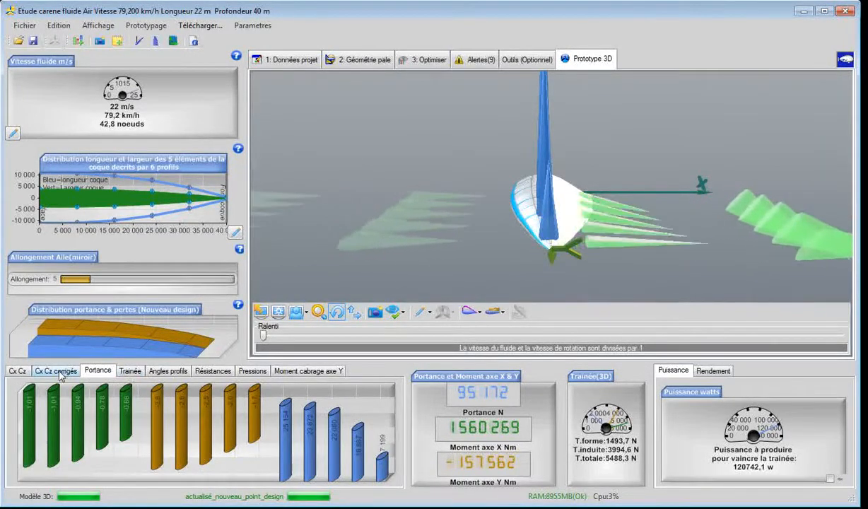
{"action": "left_click", "coordinate": [297, 372]}
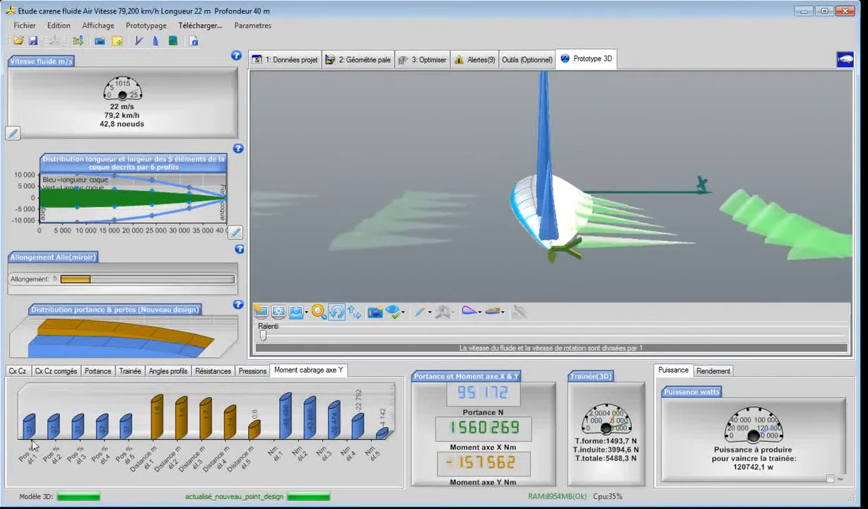
{"action": "mouse_move", "coordinate": [29, 438]}
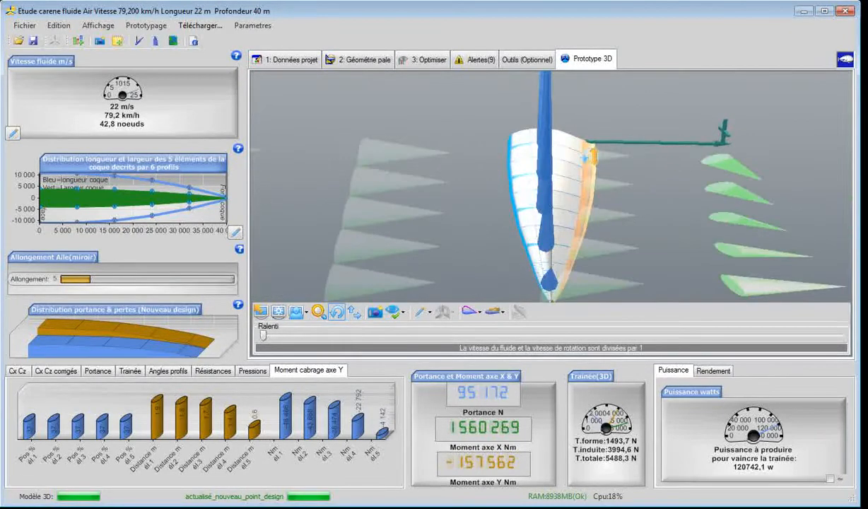
- Examine where the lift vectors act along the 40 m deep hull from the tip end and from above
{"action": "left_click_drag", "start_coordinate": [635, 254], "coordinate": [632, 221]}
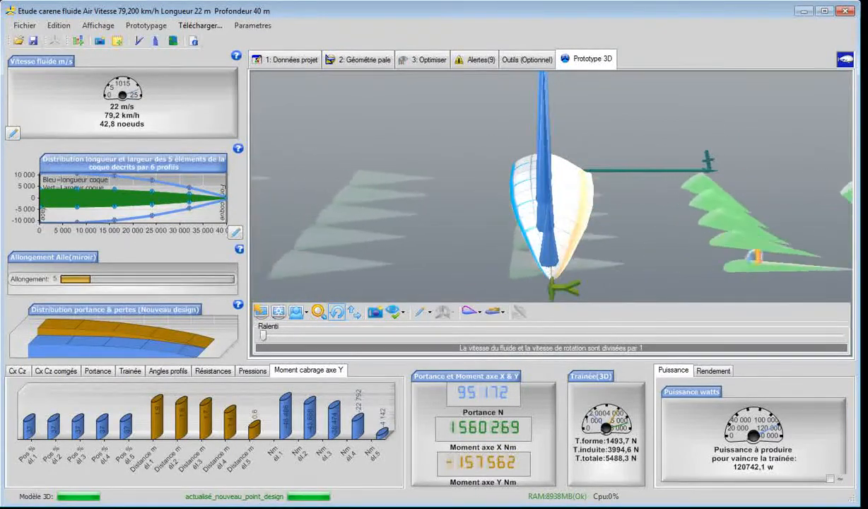
{"action": "left_click_drag", "start_coordinate": [716, 274], "coordinate": [714, 259]}
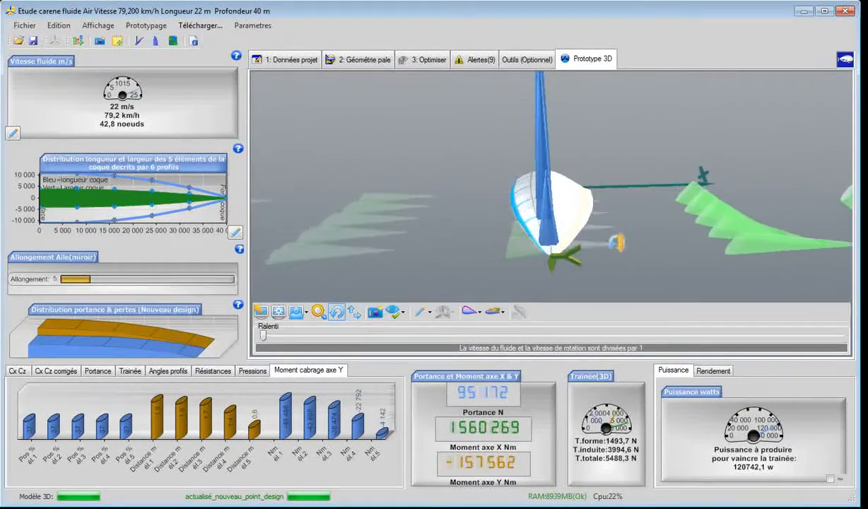
{"action": "left_click_drag", "start_coordinate": [643, 270], "coordinate": [645, 279]}
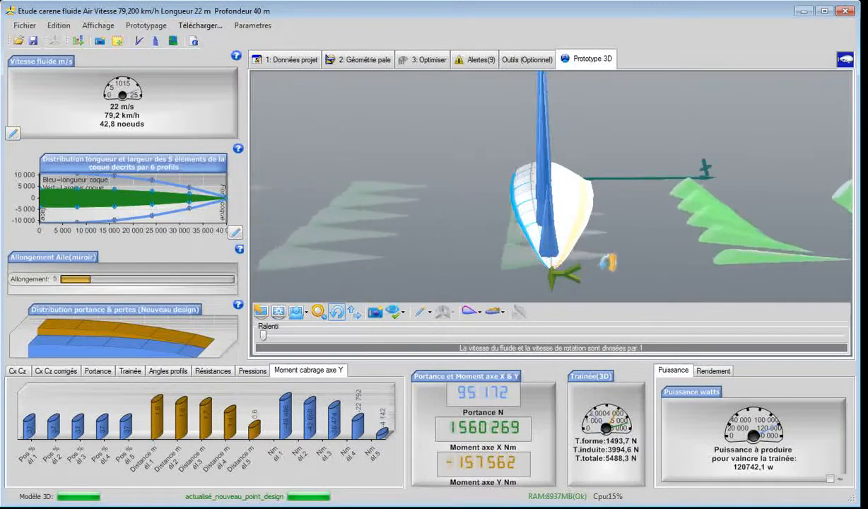
{"action": "left_click_drag", "start_coordinate": [608, 262], "coordinate": [593, 268]}
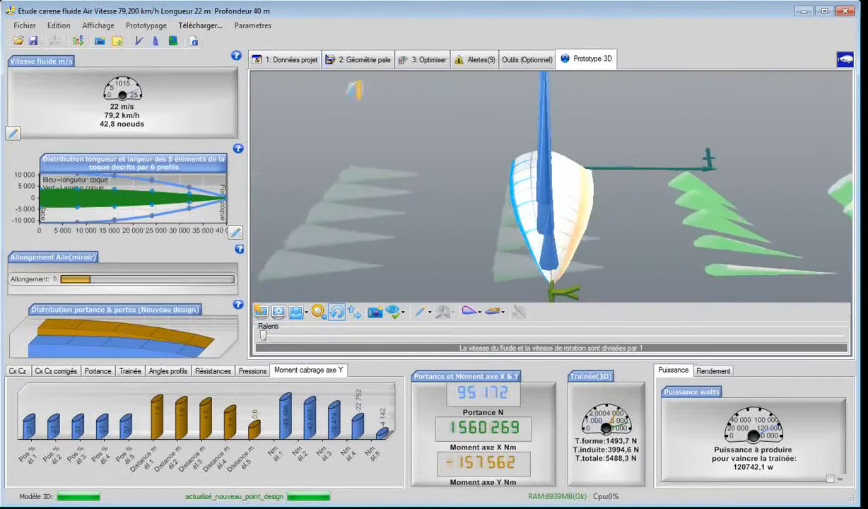
- Set the hull depth to 4000 mm and rebuild the 3D prototype
{"action": "left_click", "coordinate": [352, 60]}
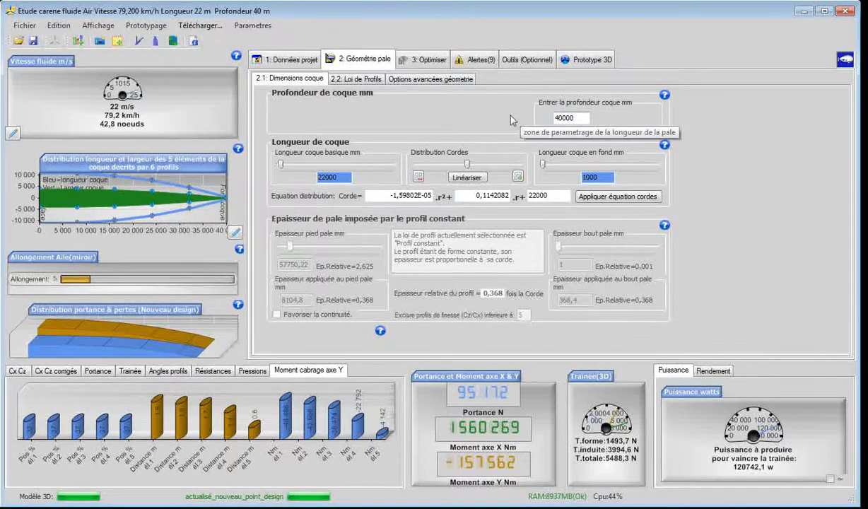
{"action": "key", "text": "Return"}
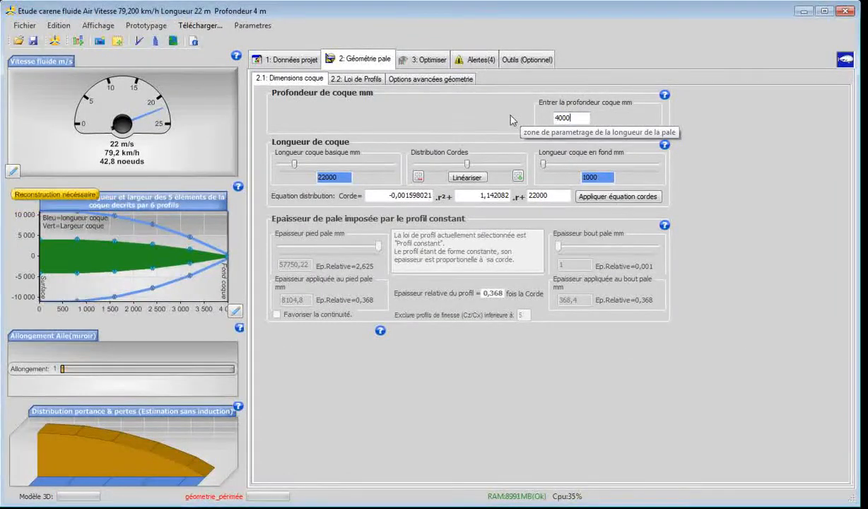
{"action": "left_click", "coordinate": [54, 40]}
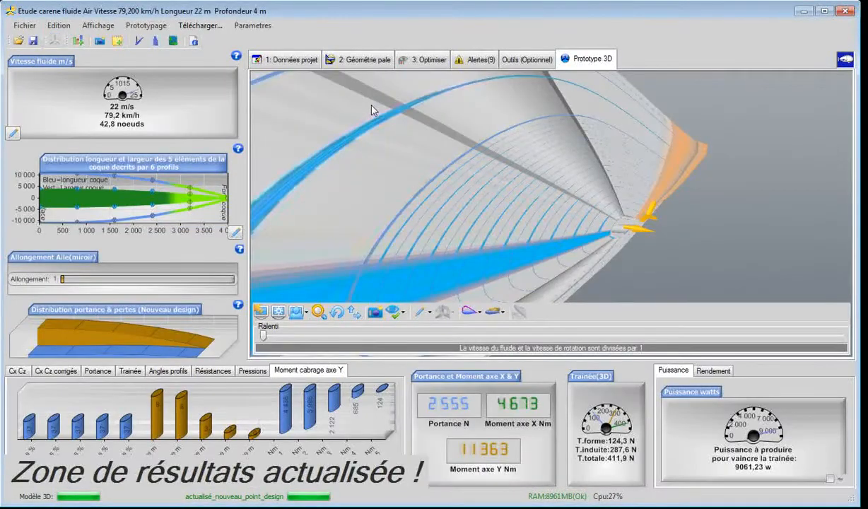
{"action": "scroll", "coordinate": [560, 253], "scroll_direction": "down", "scroll_amount": 5}
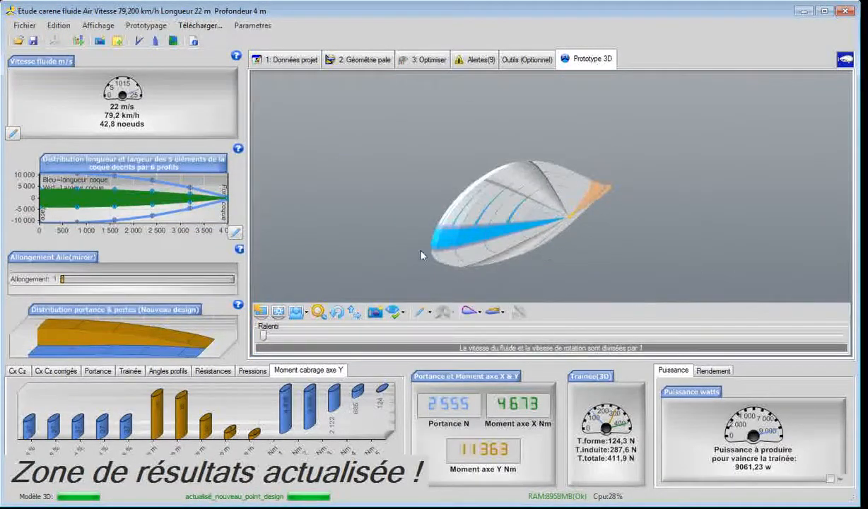
- Show the elements' mean lift on the 4 m deep hull and examine the hull from several angles
{"action": "left_click", "coordinate": [394, 314]}
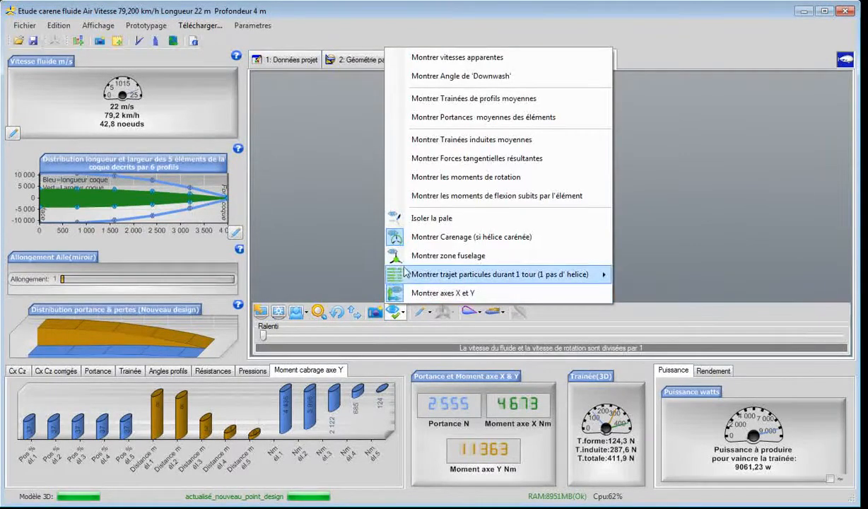
{"action": "left_click", "coordinate": [428, 120]}
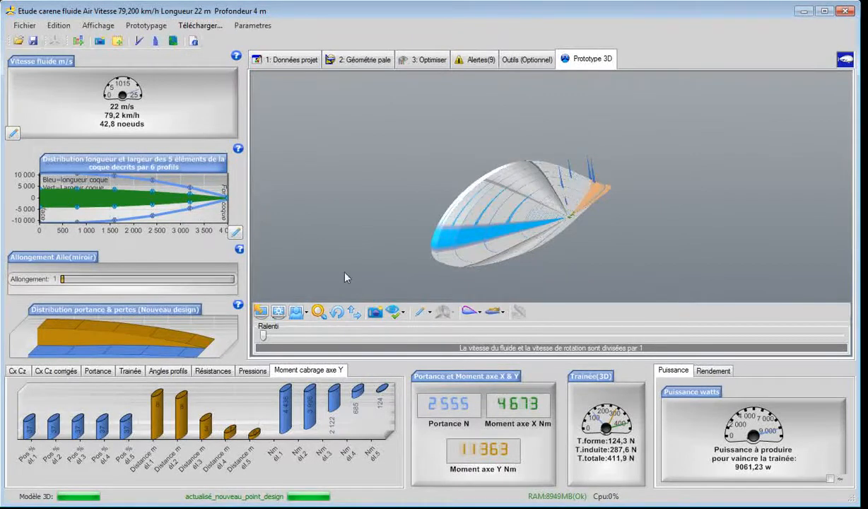
{"action": "left_click", "coordinate": [336, 312]}
{"action": "left_click_drag", "start_coordinate": [338, 230], "coordinate": [263, 273]}
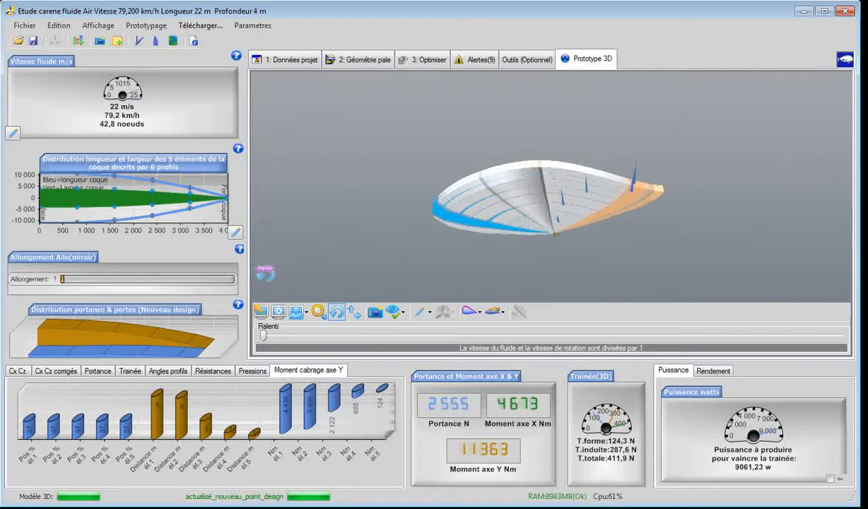
{"action": "left_click_drag", "start_coordinate": [564, 273], "coordinate": [574, 249]}
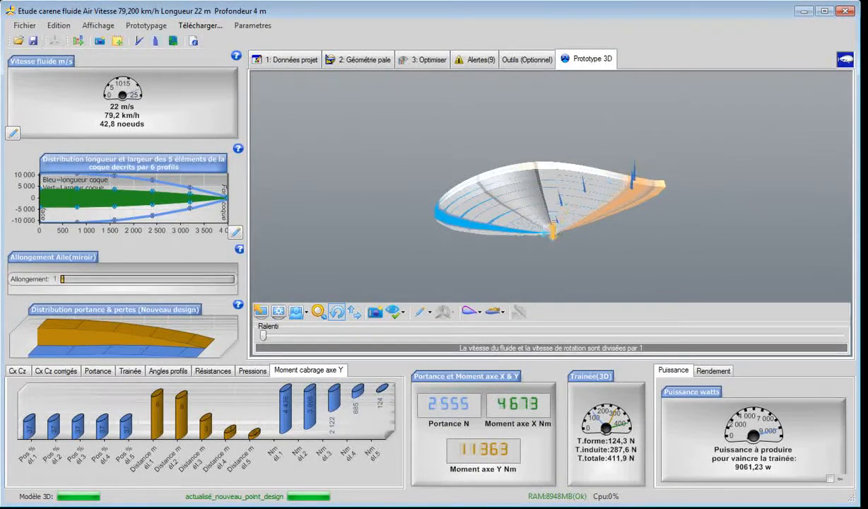
{"action": "left_click_drag", "start_coordinate": [614, 230], "coordinate": [636, 175]}
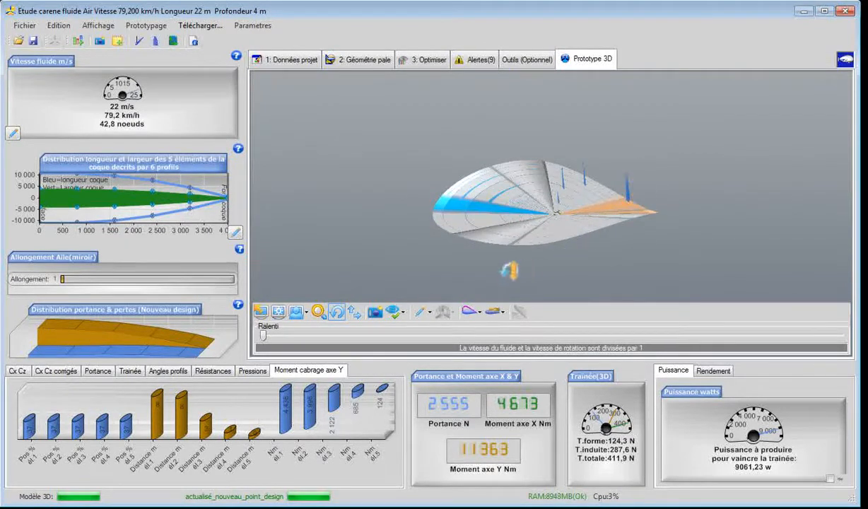
{"action": "left_click_drag", "start_coordinate": [489, 262], "coordinate": [527, 230]}
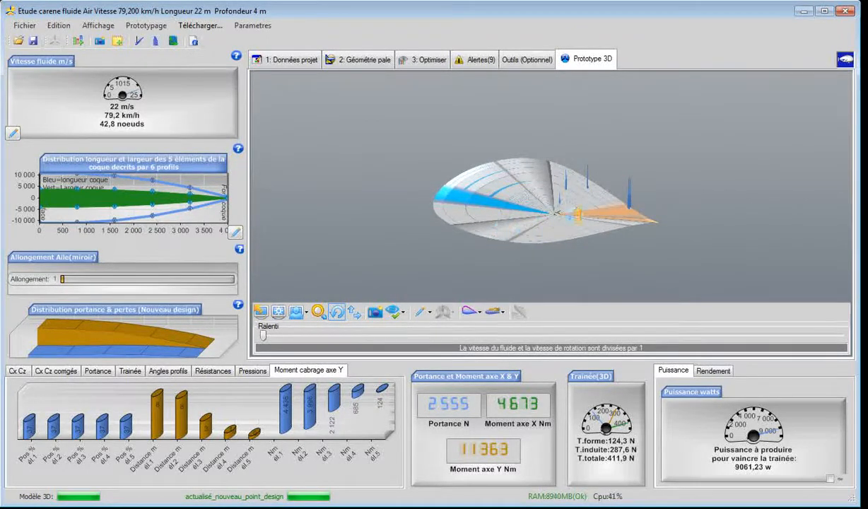
{"action": "left_click_drag", "start_coordinate": [555, 260], "coordinate": [579, 296]}
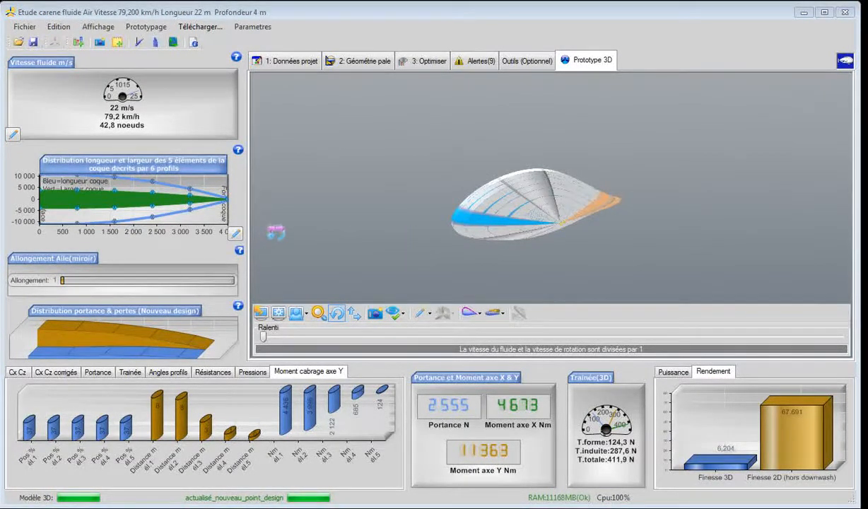
{"action": "left_click_drag", "start_coordinate": [276, 233], "coordinate": [348, 227]}
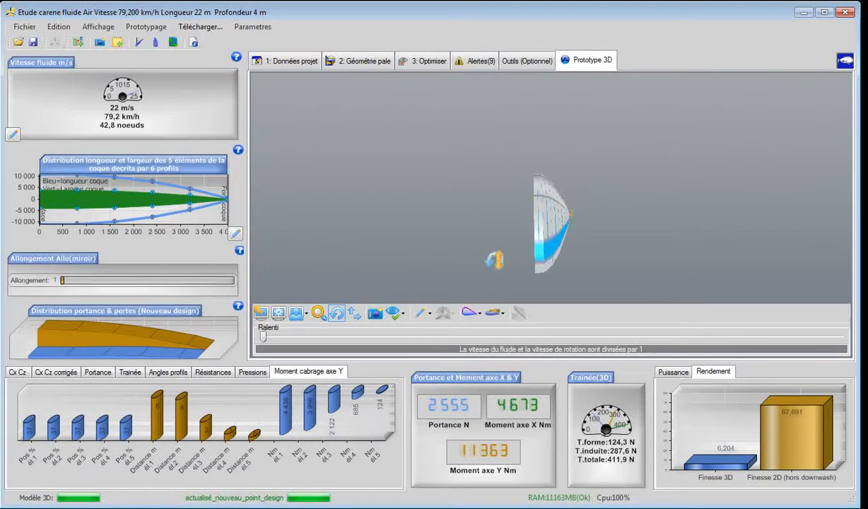
- Find naca747a415 in the profile database and apply it as the default profile for the hull's profile law
{"action": "left_click_drag", "start_coordinate": [494, 260], "coordinate": [496, 239]}
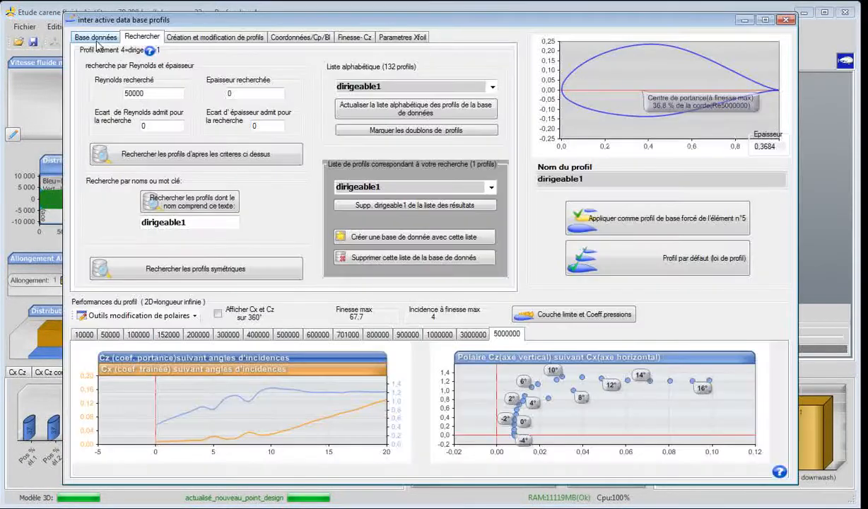
{"action": "left_click", "coordinate": [94, 39]}
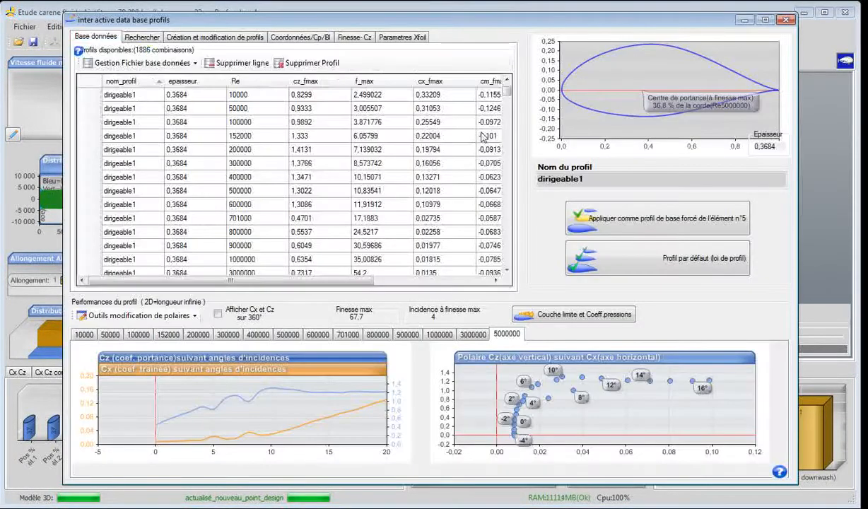
{"action": "left_click_drag", "start_coordinate": [506, 90], "coordinate": [508, 259]}
{"action": "left_click", "coordinate": [151, 178]}
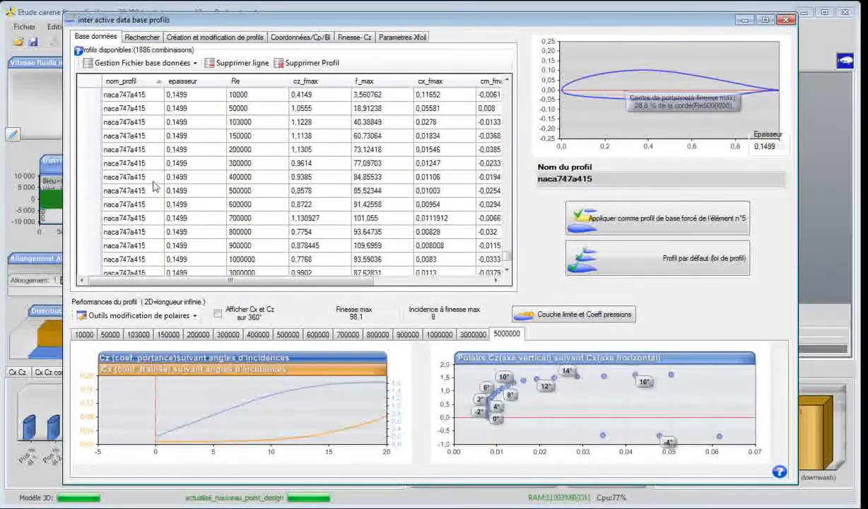
{"action": "left_click", "coordinate": [641, 259]}
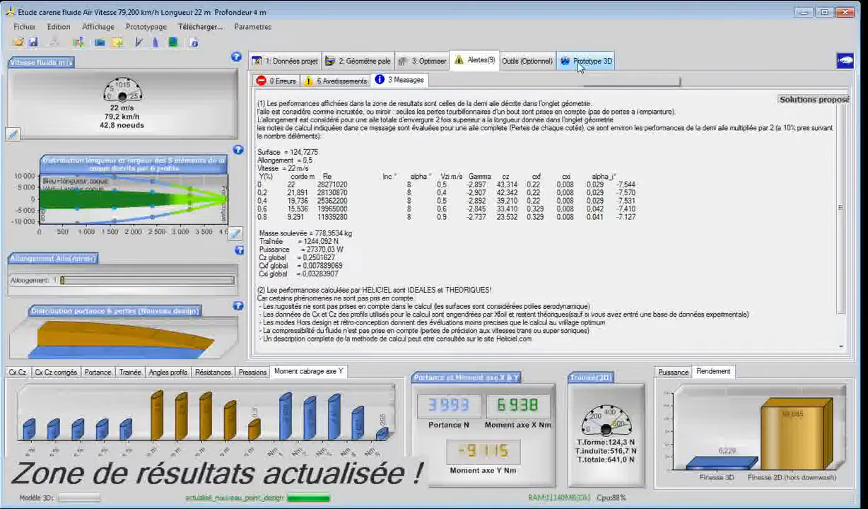
- Show the 3D prototype of the 4 m deep naca747a415 hull and examine it from several angles
{"action": "left_click", "coordinate": [587, 61]}
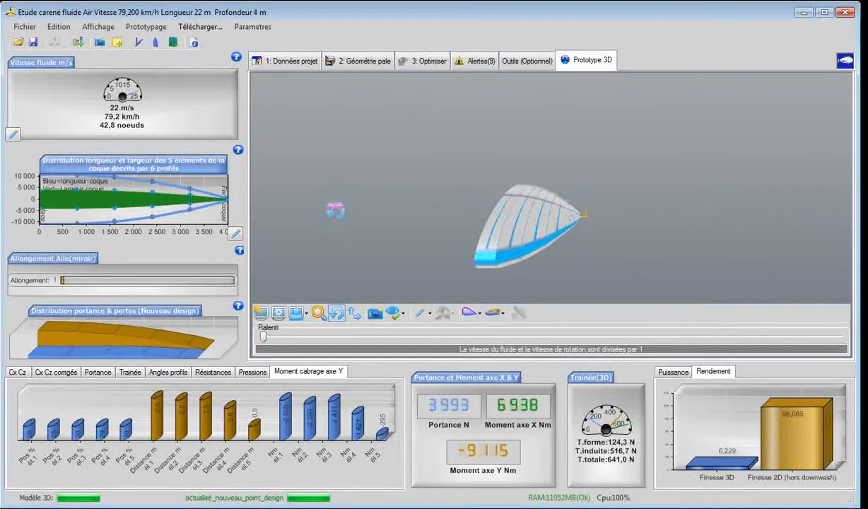
{"action": "left_click_drag", "start_coordinate": [334, 208], "coordinate": [422, 255]}
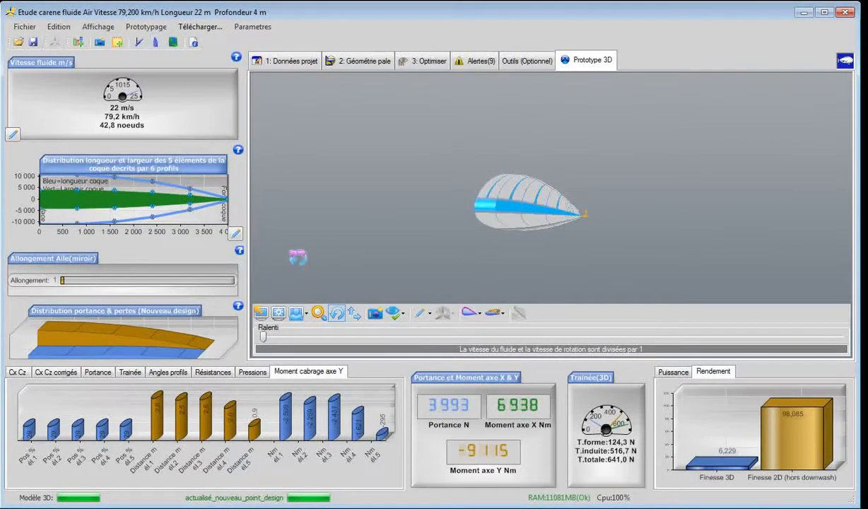
{"action": "left_click_drag", "start_coordinate": [304, 256], "coordinate": [684, 256]}
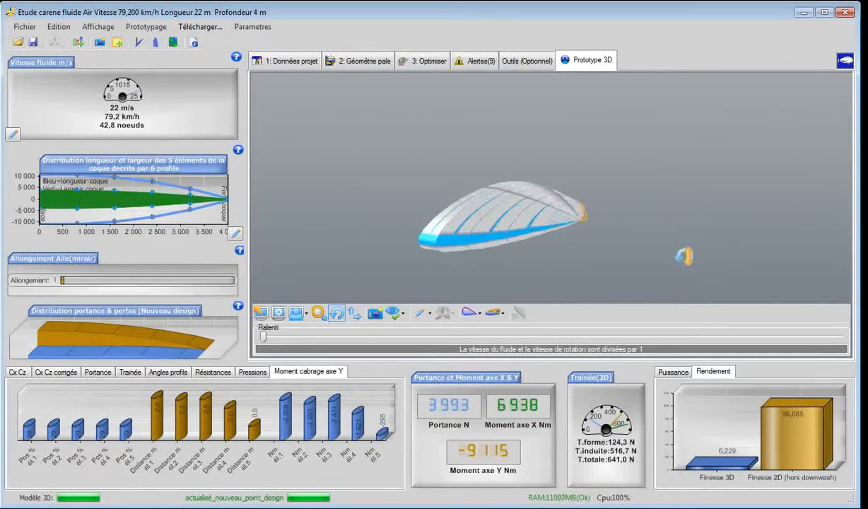
- Set the hull depth to 7000 mm and rebuild the 3D prototype
{"action": "left_click", "coordinate": [359, 66]}
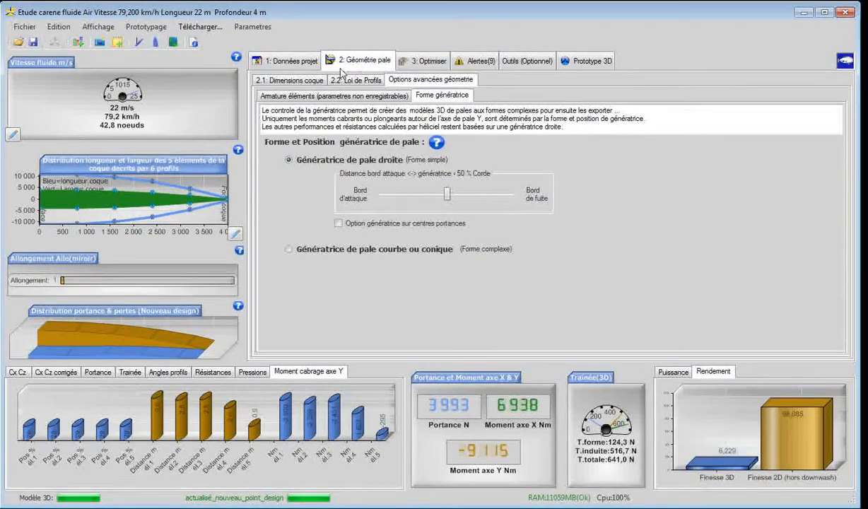
{"action": "left_click", "coordinate": [290, 80]}
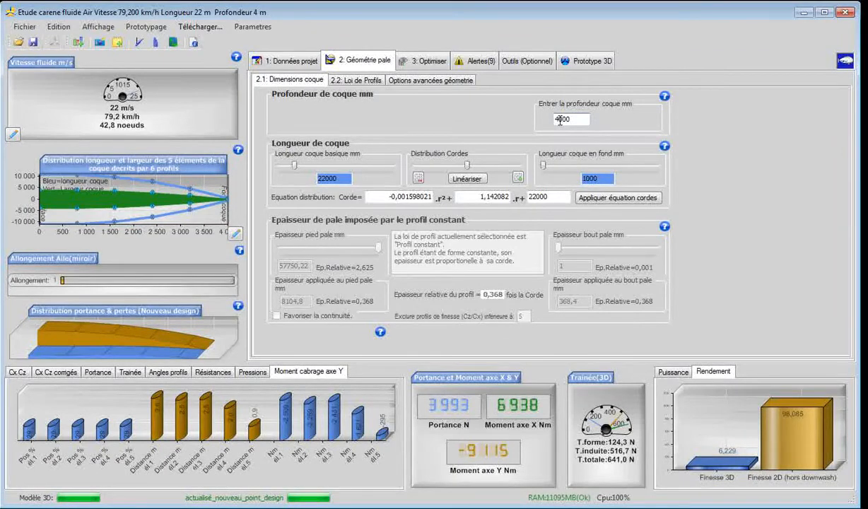
{"action": "left_click_drag", "start_coordinate": [560, 120], "coordinate": [536, 115]}
{"action": "type", "text": "5"}
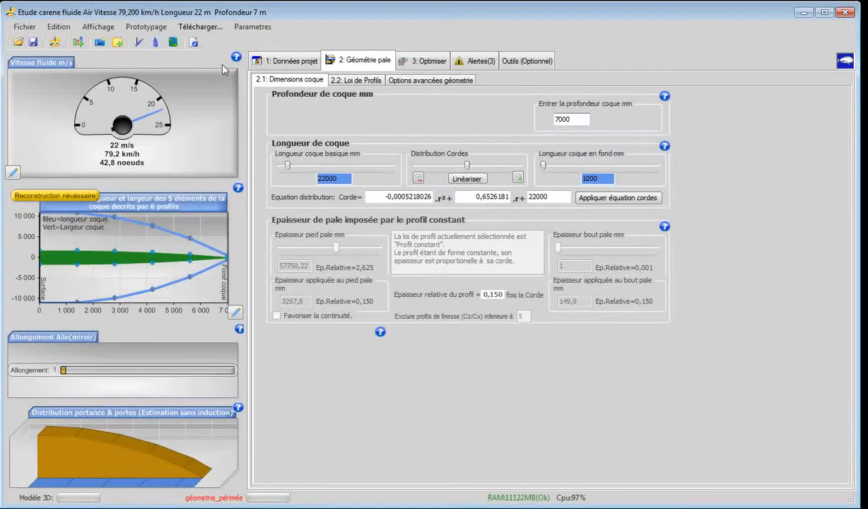
{"action": "left_click", "coordinate": [55, 42]}
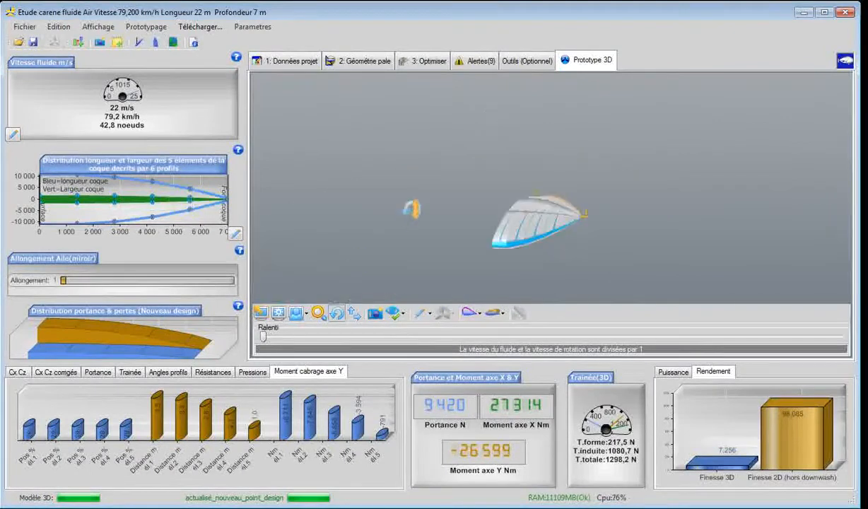
- Examine the 7 m deep hull from several angles and check the explanation of its 3D finesse
{"action": "left_click_drag", "start_coordinate": [415, 212], "coordinate": [379, 229]}
{"action": "left_click_drag", "start_coordinate": [556, 252], "coordinate": [489, 256]}
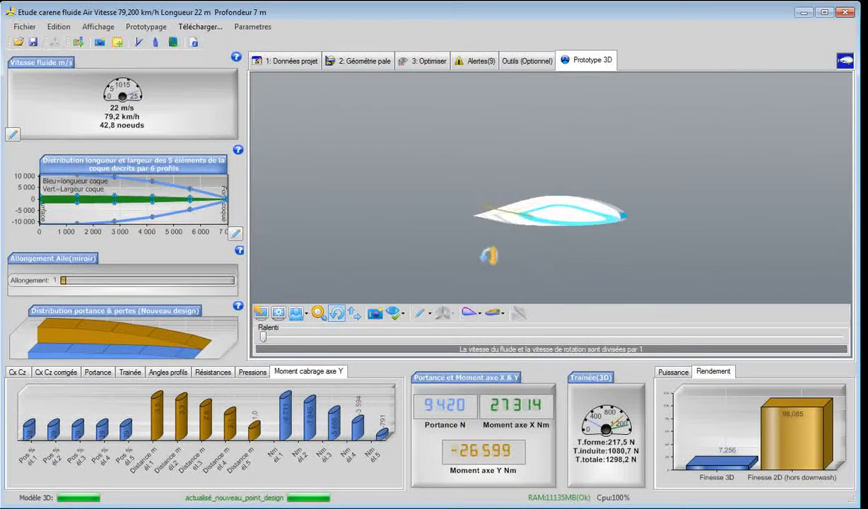
{"action": "left_click_drag", "start_coordinate": [343, 234], "coordinate": [551, 272]}
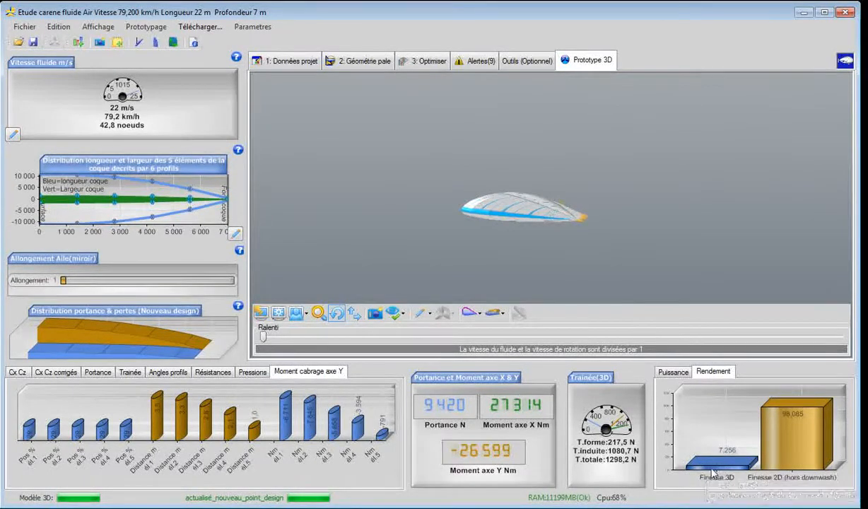
{"action": "mouse_move", "coordinate": [711, 475]}
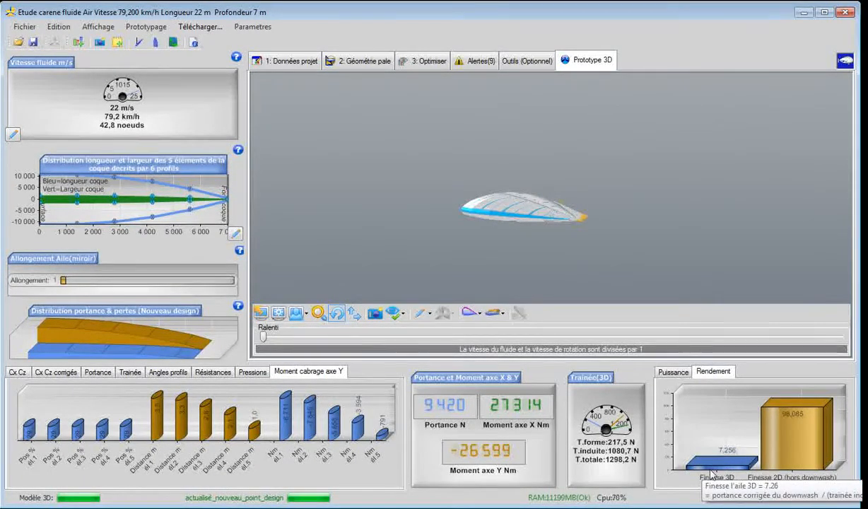
- Inspect the 7 m deep hull's surface and lift vectors closely at different tilts and distances
{"action": "mouse_move", "coordinate": [497, 247]}
{"action": "left_mouse_down"}
{"action": "mouse_move", "coordinate": [498, 262]}
{"action": "mouse_move", "coordinate": [505, 242]}
{"action": "left_mouse_up"}
{"action": "scroll", "coordinate": [501, 242], "scroll_direction": "up", "scroll_amount": 5}
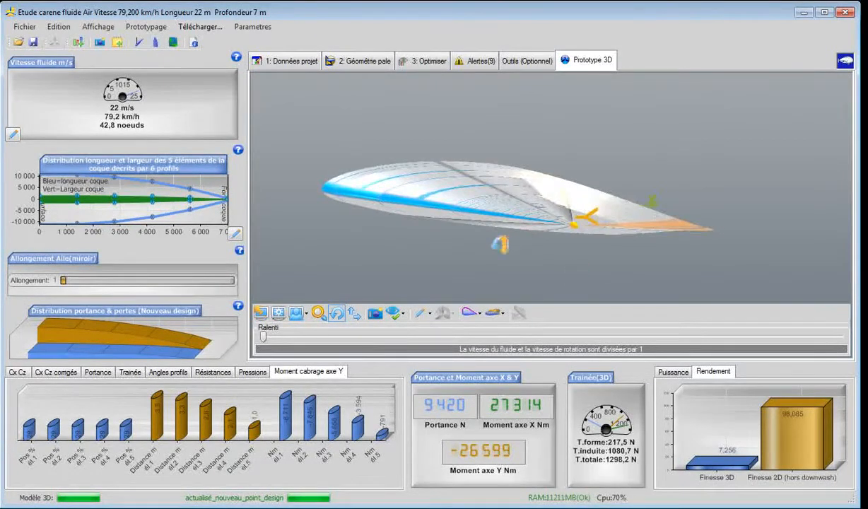
{"action": "left_click_drag", "start_coordinate": [371, 241], "coordinate": [374, 256]}
{"action": "scroll", "coordinate": [459, 263], "scroll_direction": "down", "scroll_amount": 2}
{"action": "scroll", "coordinate": [595, 260], "scroll_direction": "up", "scroll_amount": 4}
{"action": "scroll", "coordinate": [595, 260], "scroll_direction": "down", "scroll_amount": 6}
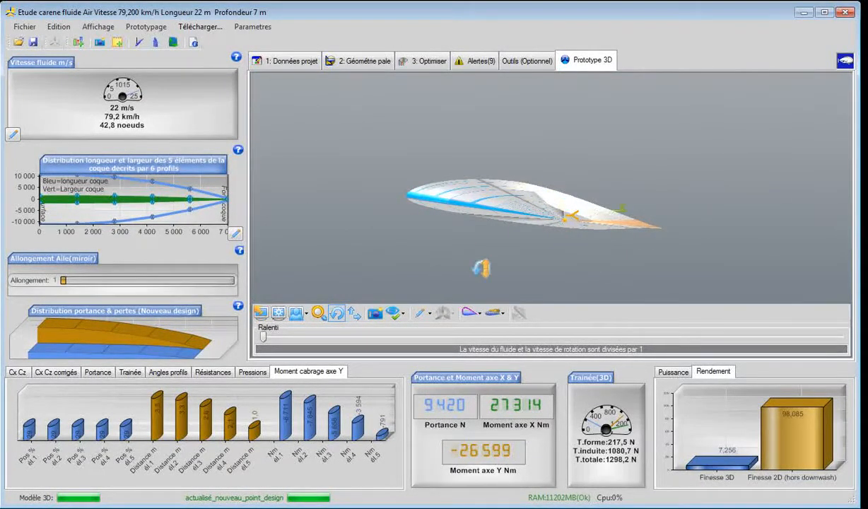
{"action": "left_click_drag", "start_coordinate": [500, 268], "coordinate": [519, 277]}
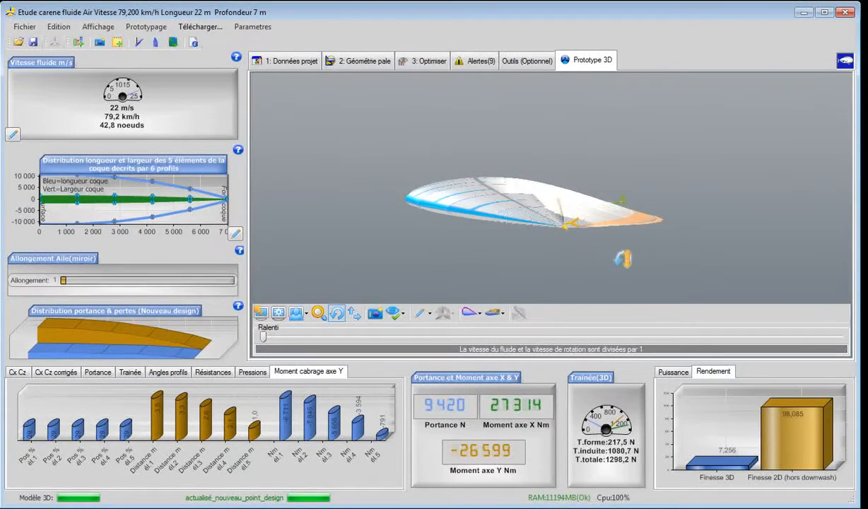
{"action": "left_click_drag", "start_coordinate": [629, 261], "coordinate": [629, 272]}
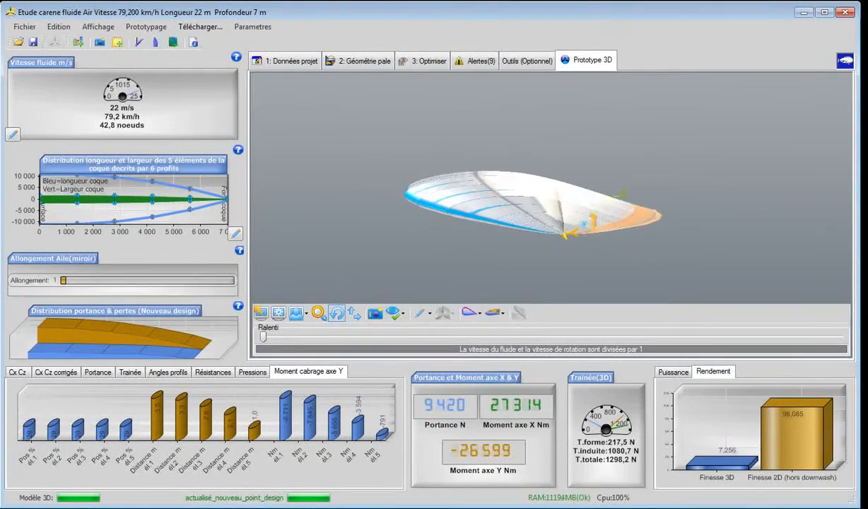
{"action": "scroll", "coordinate": [564, 182], "scroll_direction": "up", "scroll_amount": 3}
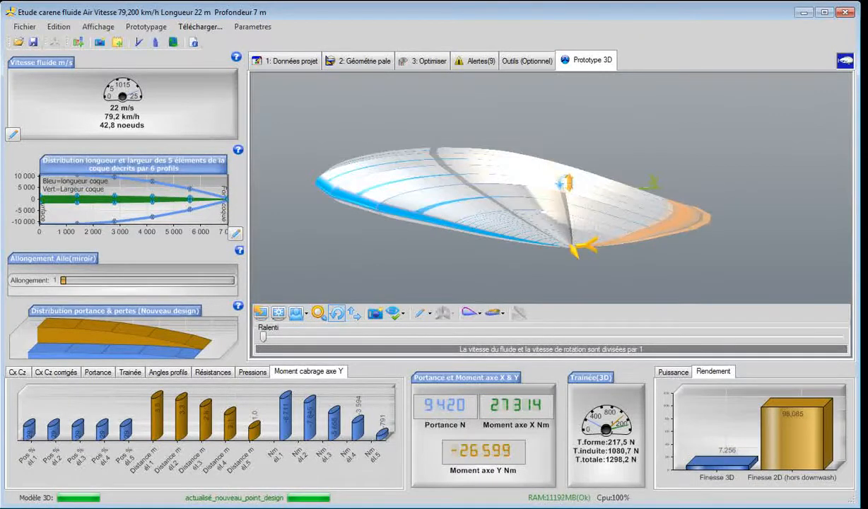
- Select hull element 2 in the 3D model and open an enlarged image of its base profile
{"action": "left_click", "coordinate": [471, 170]}
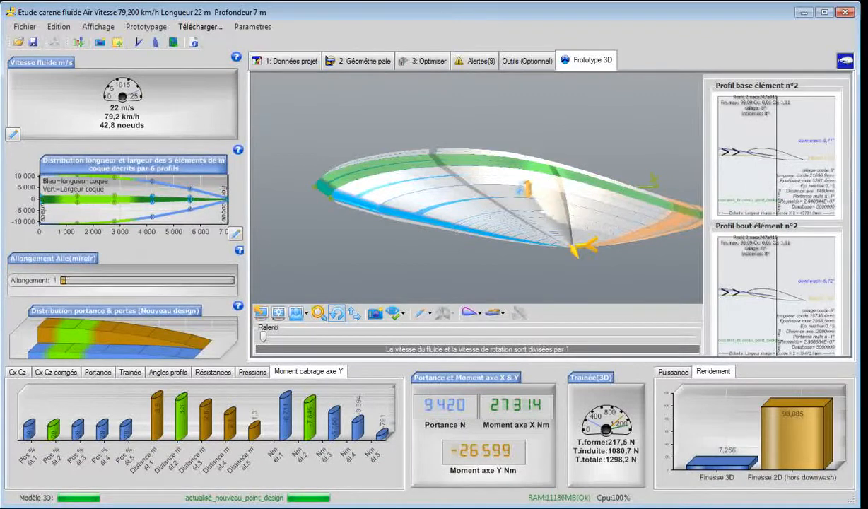
{"action": "left_click", "coordinate": [502, 182]}
{"action": "left_click", "coordinate": [532, 207]}
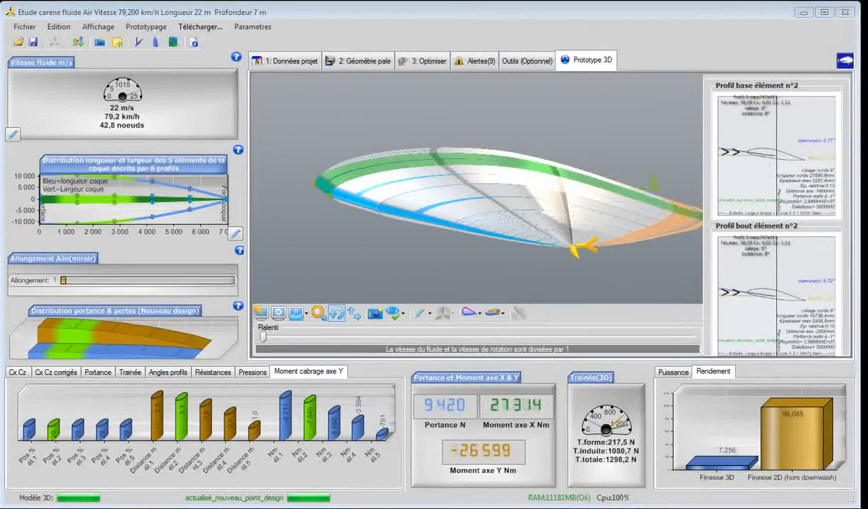
{"action": "left_click", "coordinate": [776, 155]}
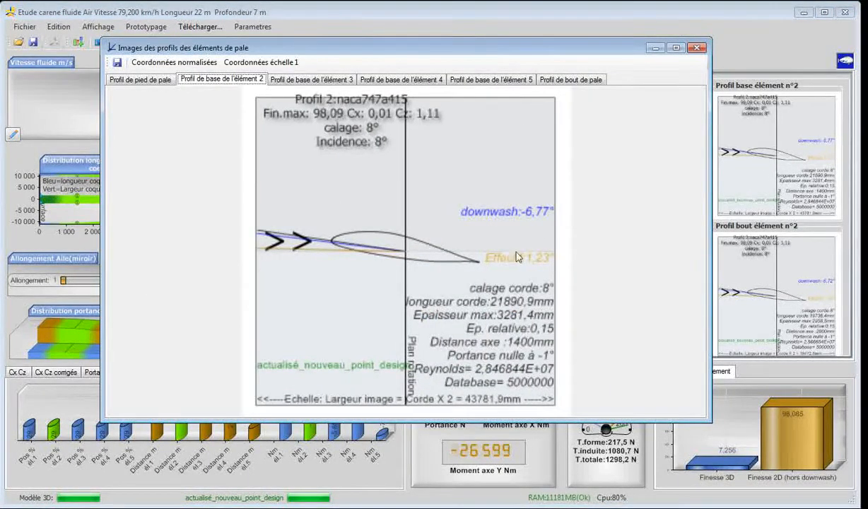
- Review the downwash and effective angle for the root, intermediate element and tip profiles, and close the profile images
{"action": "left_click", "coordinate": [155, 83]}
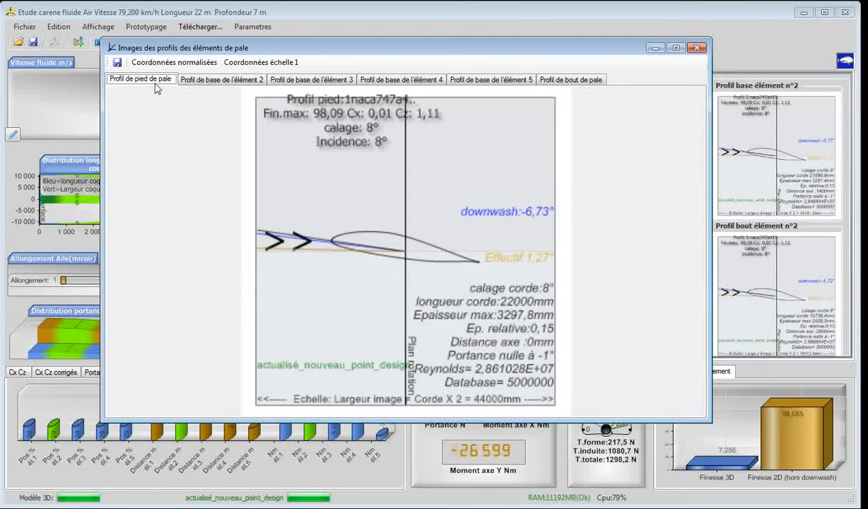
{"action": "left_click", "coordinate": [205, 85]}
{"action": "left_click", "coordinate": [278, 83]}
{"action": "left_click", "coordinate": [390, 82]}
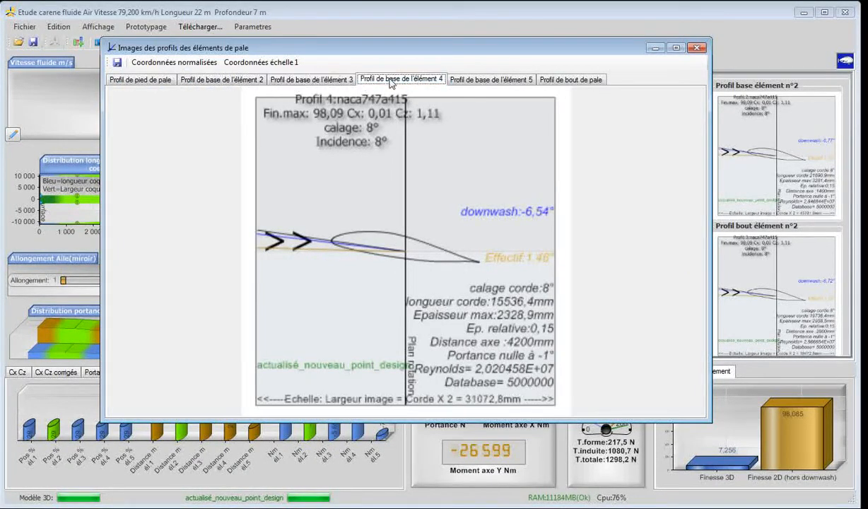
{"action": "left_click", "coordinate": [457, 82]}
{"action": "left_click", "coordinate": [564, 83]}
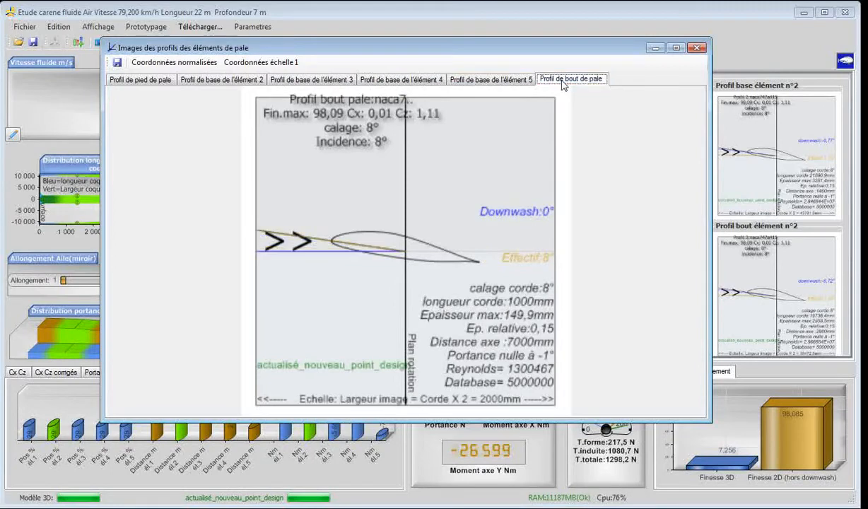
{"action": "left_click", "coordinate": [697, 47]}
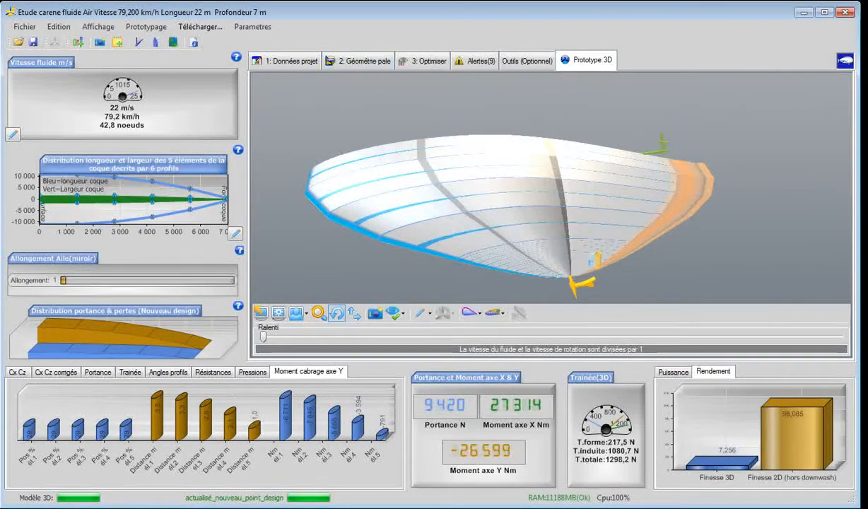
- Set the straight generatrix at 1% of the chord from the leading edge and rebuild the 3D prototype
{"action": "left_click", "coordinate": [353, 64]}
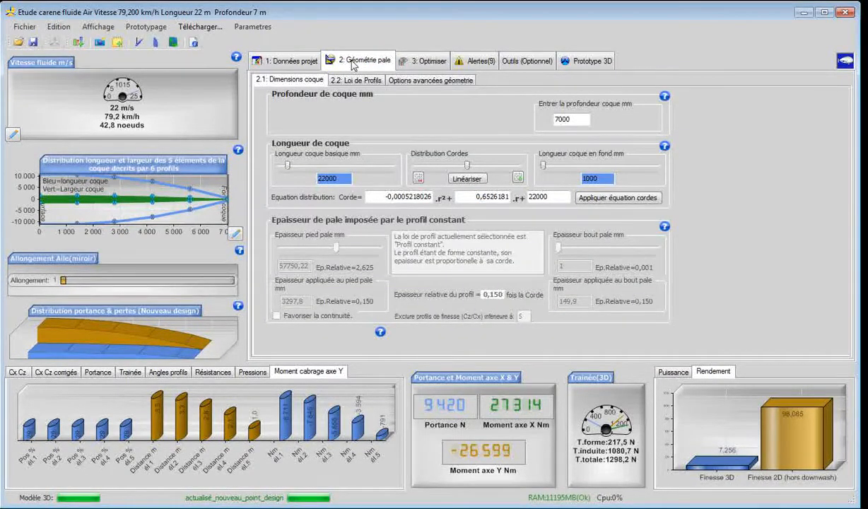
{"action": "left_click", "coordinate": [410, 83]}
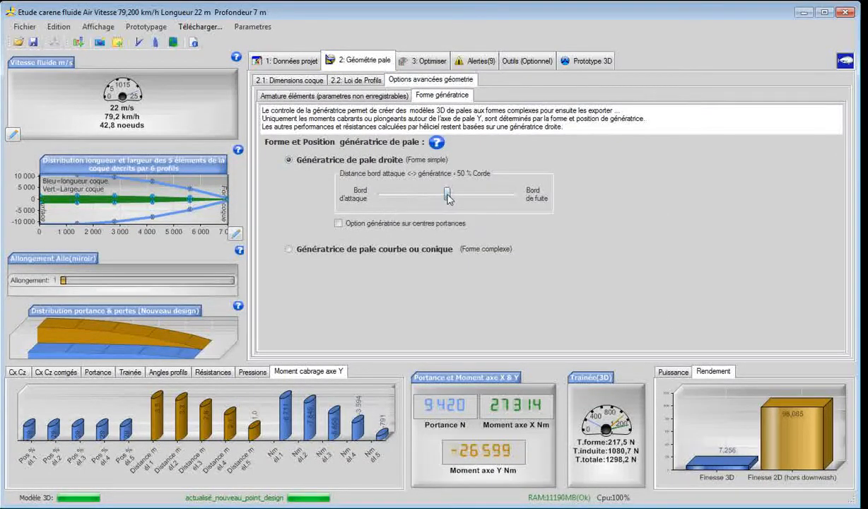
{"action": "left_click_drag", "start_coordinate": [446, 198], "coordinate": [378, 201]}
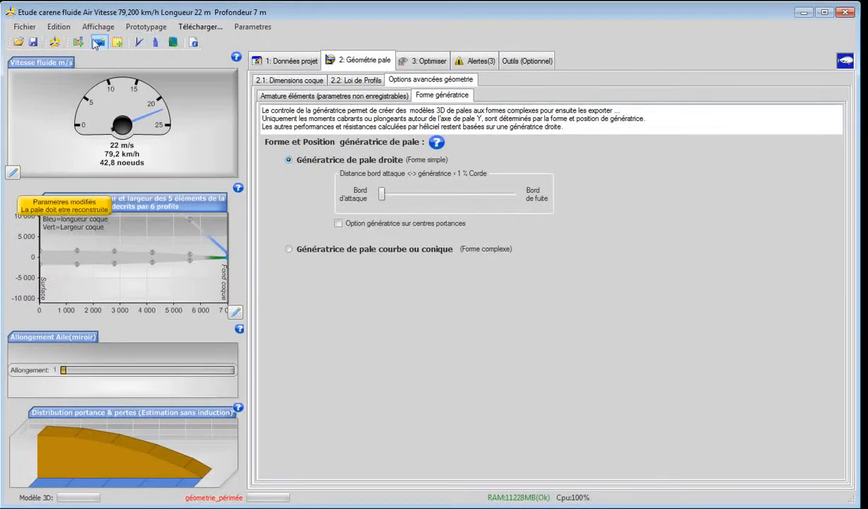
{"action": "left_click", "coordinate": [56, 42]}
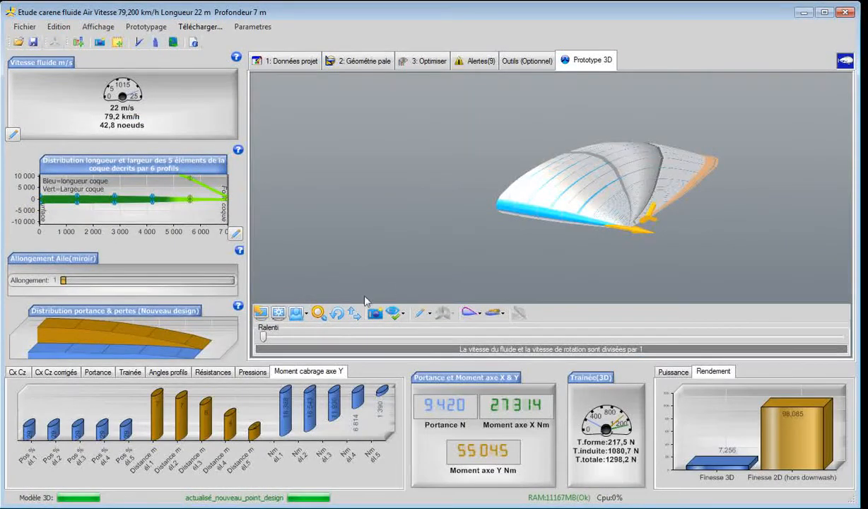
- Rotate the hull with the leading-edge generatrix to examine its shape and lift vectors from several angles
{"action": "left_click", "coordinate": [337, 313]}
{"action": "left_click_drag", "start_coordinate": [517, 255], "coordinate": [545, 241]}
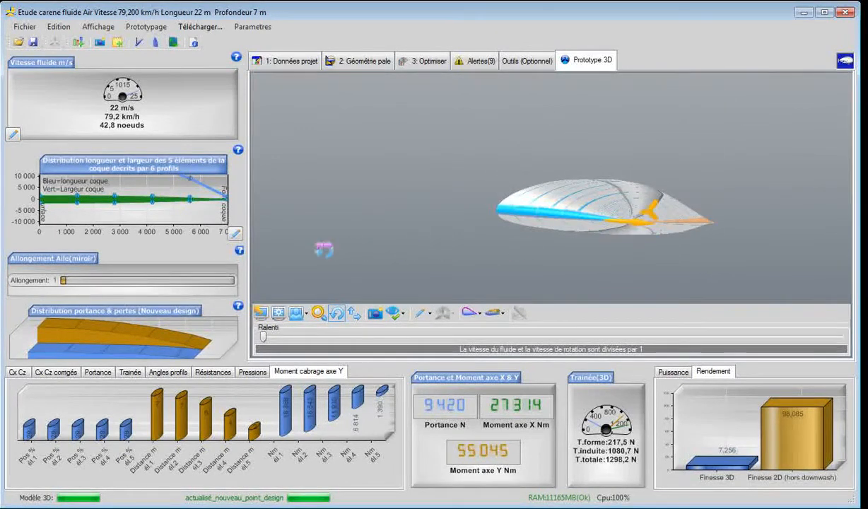
{"action": "left_click_drag", "start_coordinate": [310, 249], "coordinate": [496, 265]}
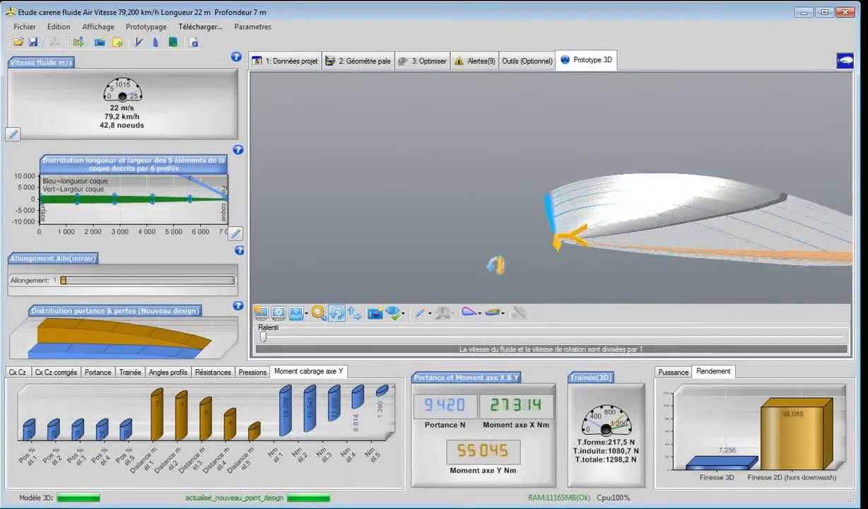
{"action": "left_click_drag", "start_coordinate": [321, 260], "coordinate": [355, 232]}
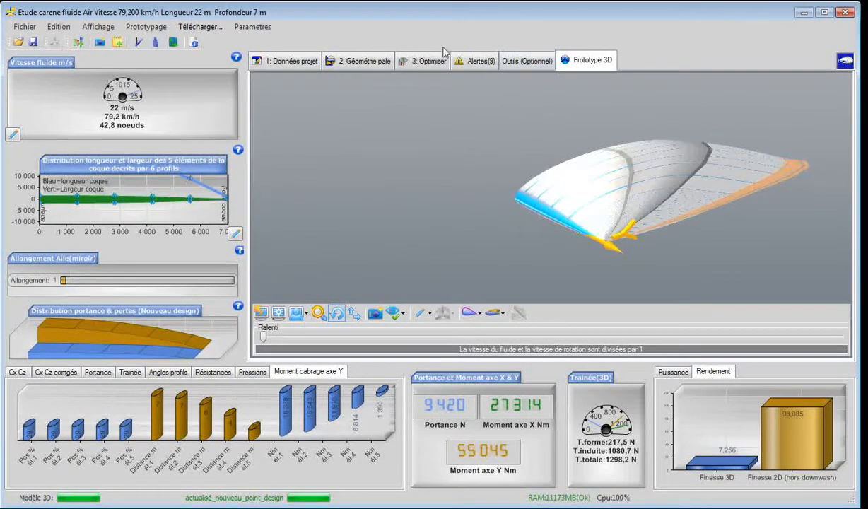
- Set the straight generatrix at 99% of the chord from the leading edge and rebuild the 3D prototype
{"action": "left_click", "coordinate": [327, 63]}
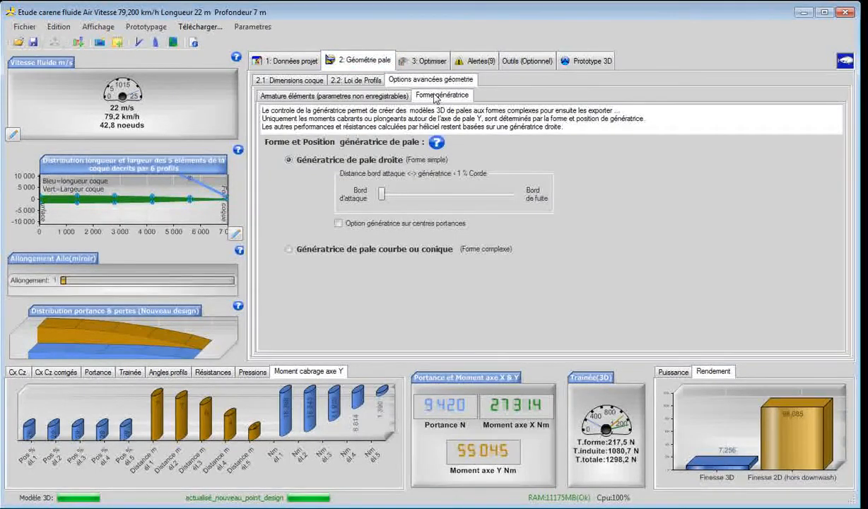
{"action": "left_click_drag", "start_coordinate": [382, 194], "coordinate": [472, 197]}
{"action": "left_click_drag", "start_coordinate": [536, 197], "coordinate": [535, 197]}
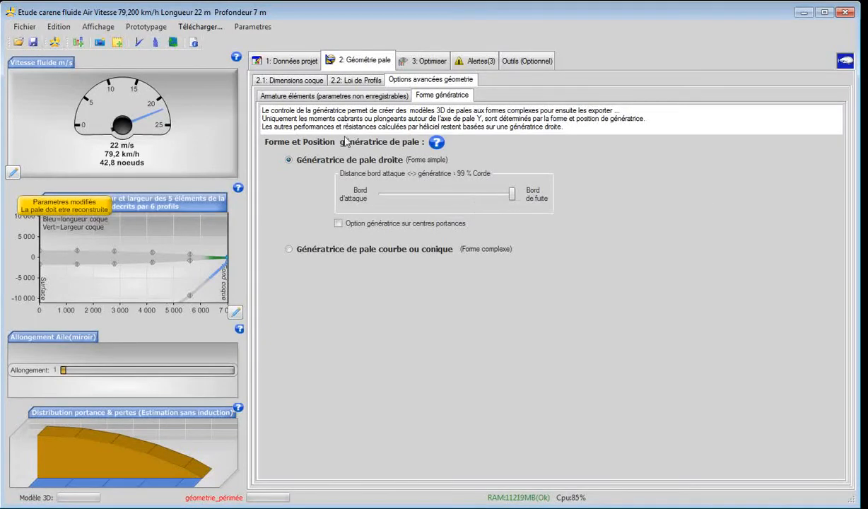
{"action": "left_click", "coordinate": [62, 40]}
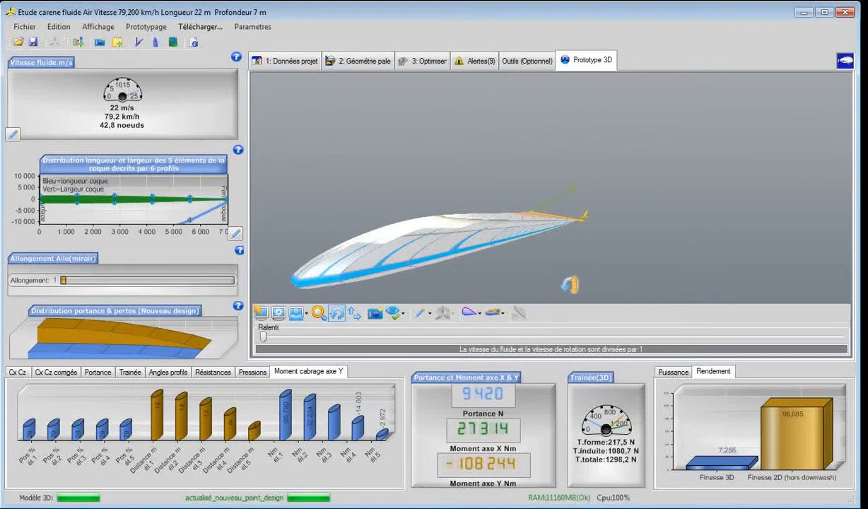
- Examine the hull with the trailing-edge generatrix from several angles and distances
{"action": "mouse_move", "coordinate": [570, 285]}
{"action": "left_mouse_down"}
{"action": "mouse_move", "coordinate": [580, 296]}
{"action": "mouse_move", "coordinate": [583, 277]}
{"action": "left_mouse_up"}
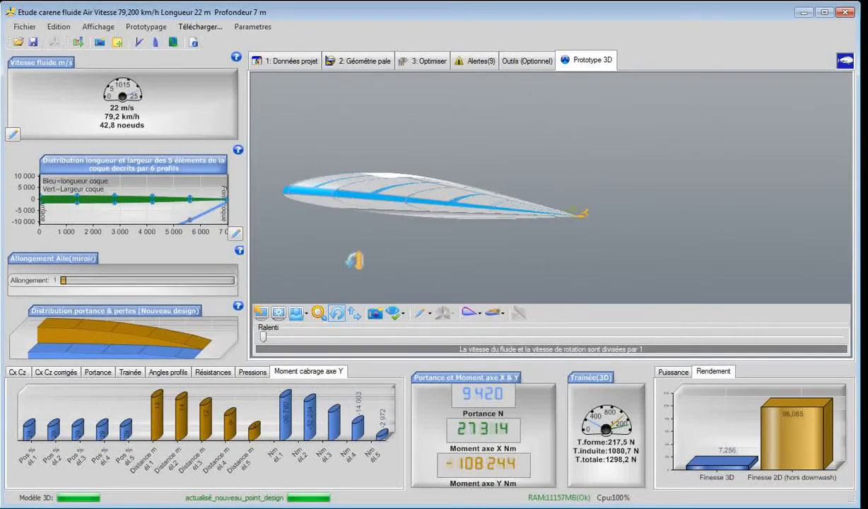
{"action": "left_click_drag", "start_coordinate": [341, 250], "coordinate": [642, 222]}
{"action": "mouse_move", "coordinate": [331, 142]}
{"action": "left_mouse_down"}
{"action": "mouse_move", "coordinate": [355, 171]}
{"action": "mouse_move", "coordinate": [348, 180]}
{"action": "mouse_move", "coordinate": [332, 129]}
{"action": "mouse_move", "coordinate": [338, 139]}
{"action": "left_mouse_up"}
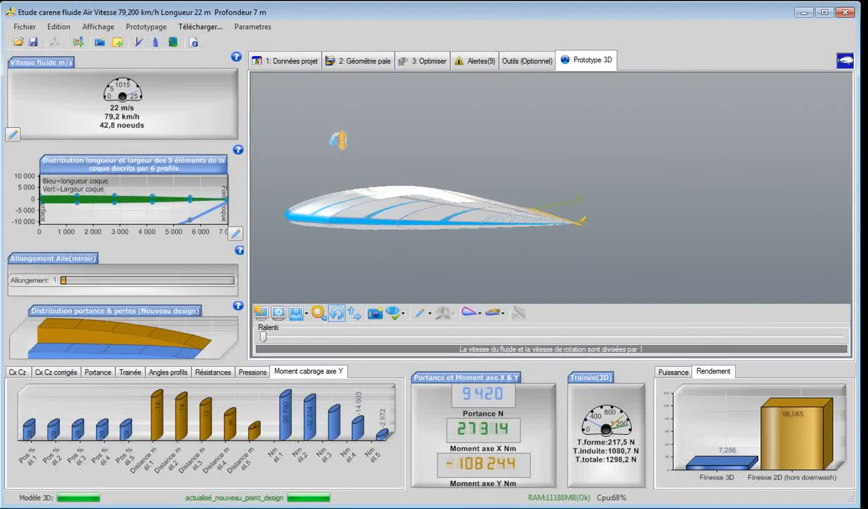
{"action": "left_click_drag", "start_coordinate": [405, 251], "coordinate": [475, 285]}
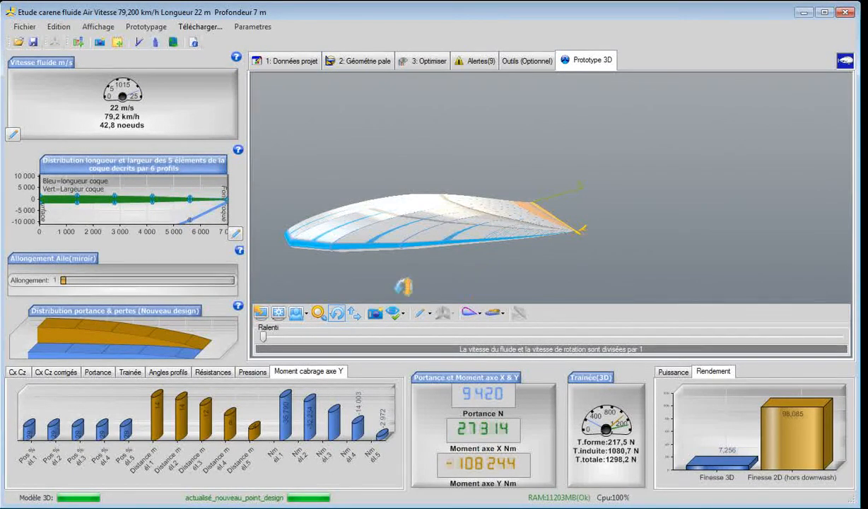
{"action": "left_click_drag", "start_coordinate": [403, 287], "coordinate": [474, 260]}
{"action": "scroll", "coordinate": [469, 233], "scroll_direction": "up", "scroll_amount": 3}
{"action": "scroll", "coordinate": [470, 233], "scroll_direction": "down", "scroll_amount": 3}
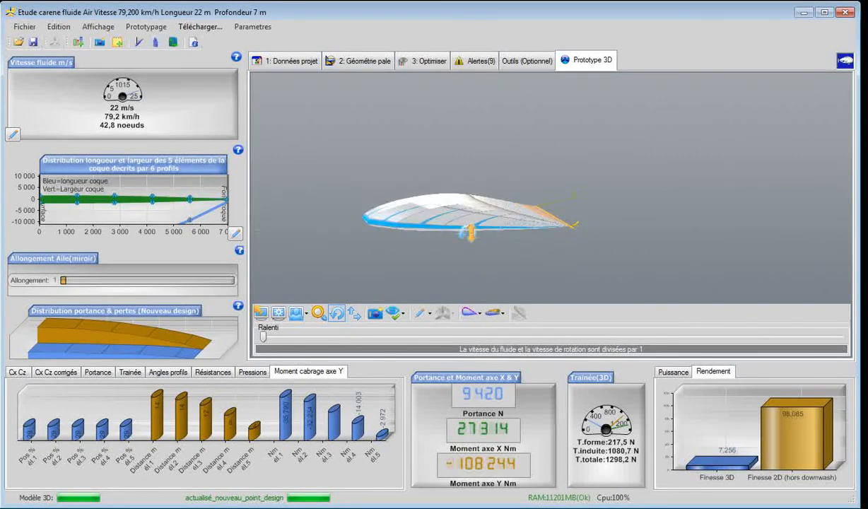